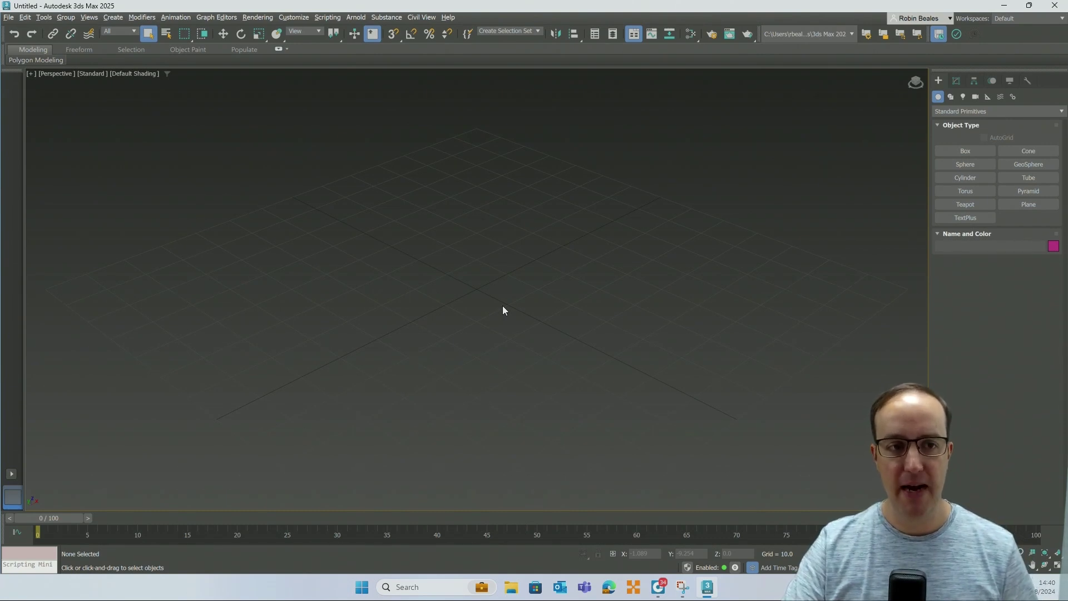
Reset the scene to an empty file and confirm the reset
{"action": "left_click", "coordinate": [8, 17]}
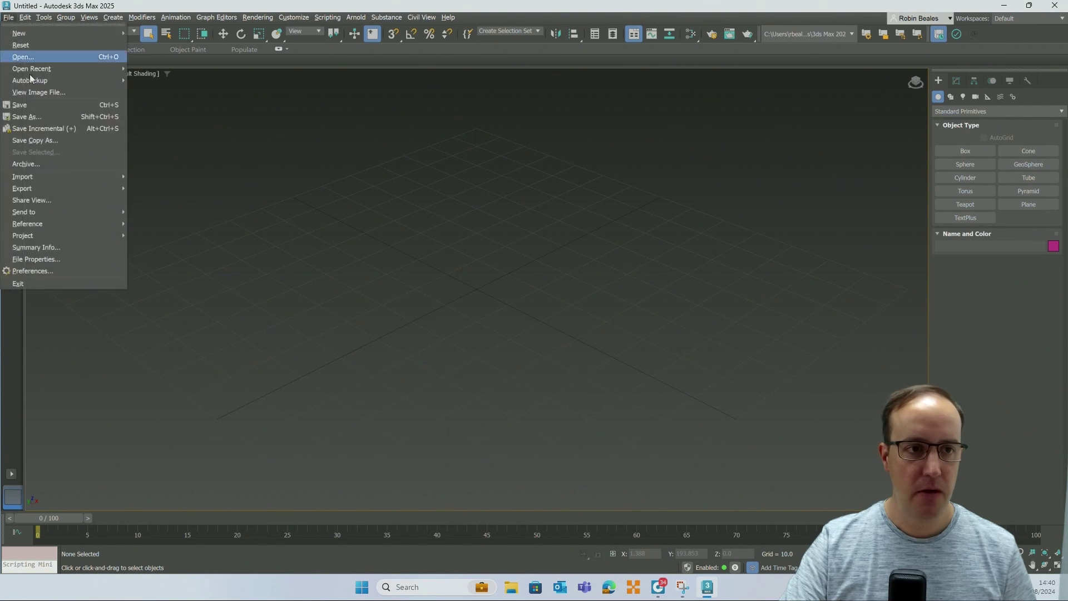
{"action": "left_click", "coordinate": [30, 58]}
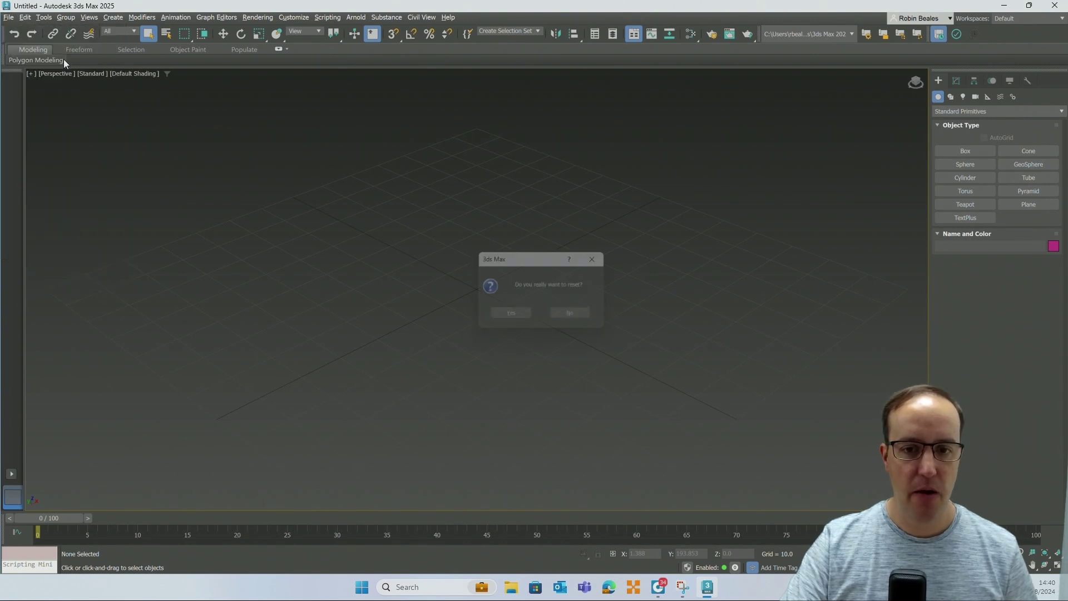
{"action": "left_click", "coordinate": [507, 310]}
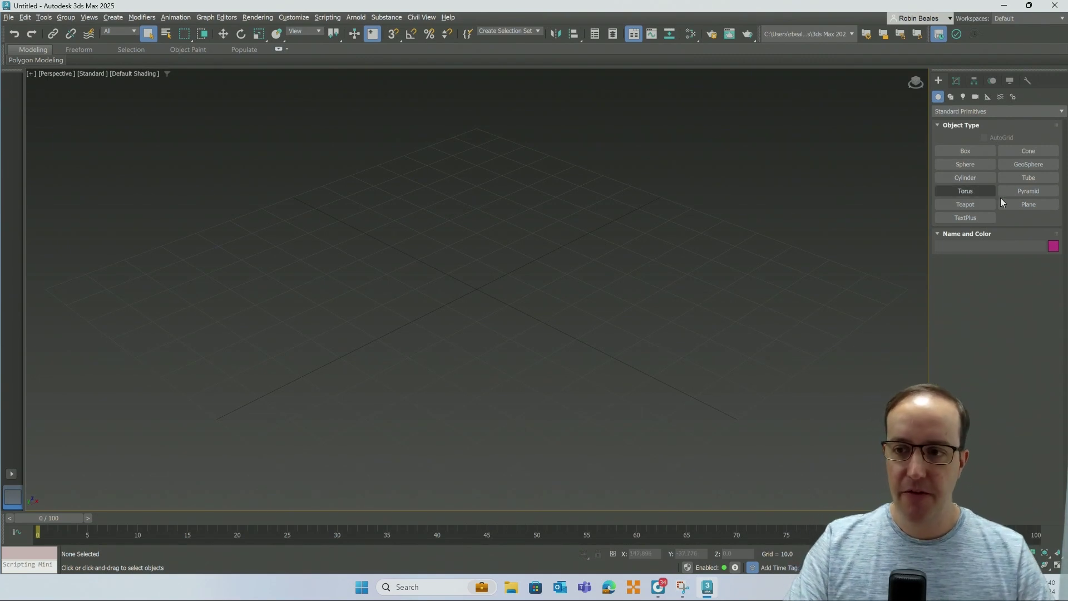
Draw an open L-shaped line in the Left view: a horizontal segment along the ground axis, then a vertical segment rising from its right end
{"action": "middle_click_drag", "start_coordinate": [635, 284], "coordinate": [636, 292]}
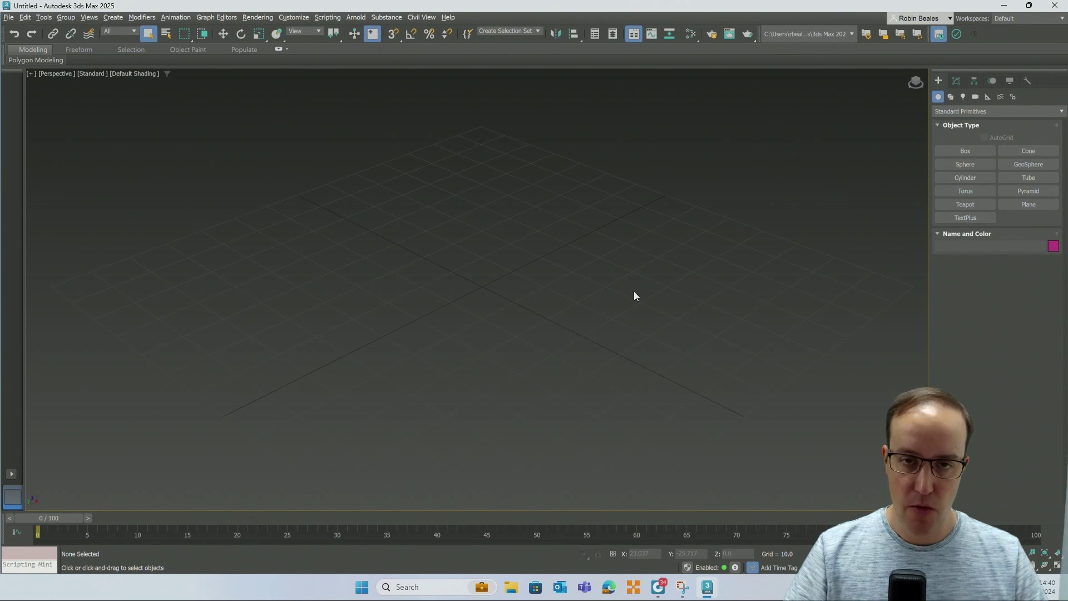
{"action": "key", "text": "l"}
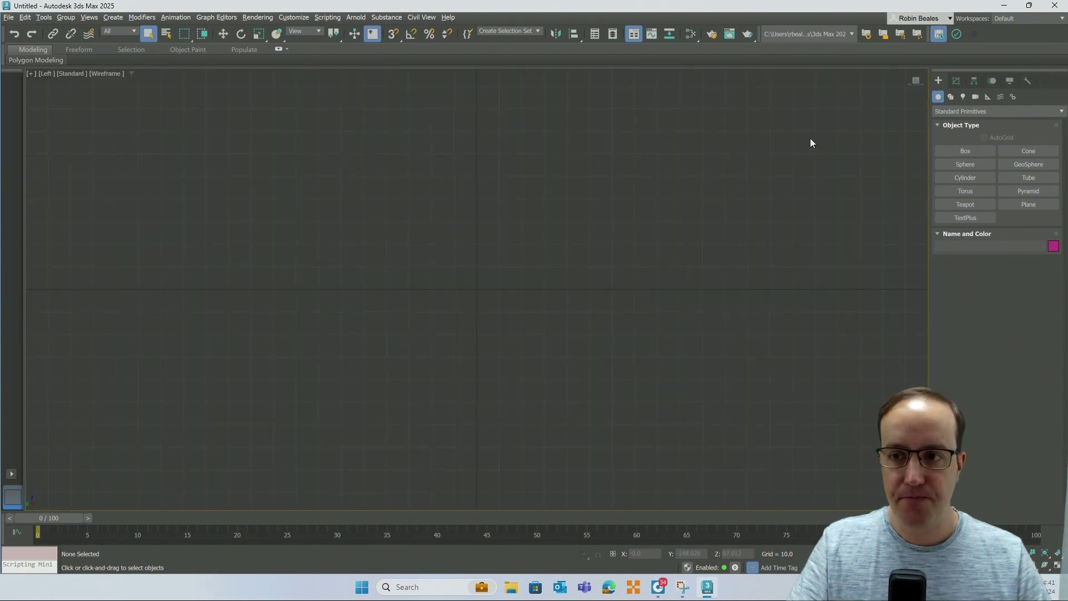
{"action": "left_click", "coordinate": [950, 96]}
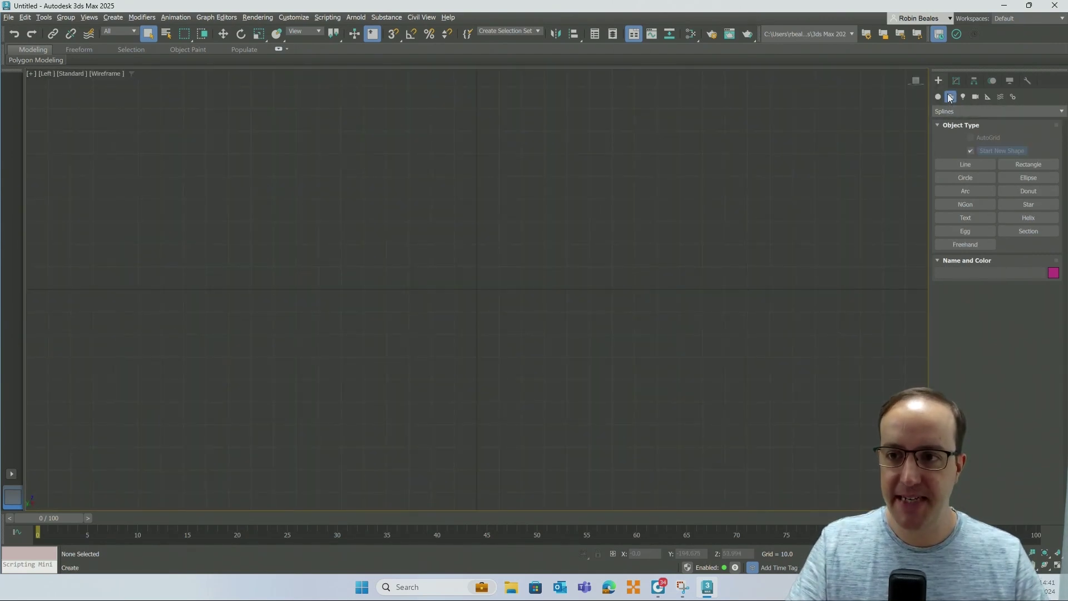
{"action": "left_click", "coordinate": [966, 165]}
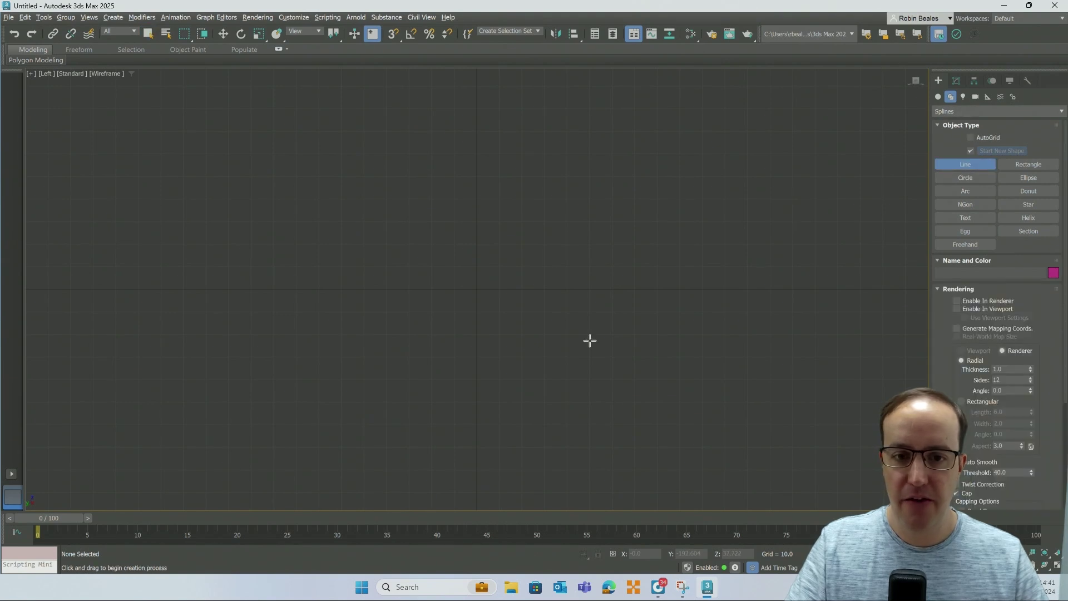
{"action": "left_click", "coordinate": [334, 287]}
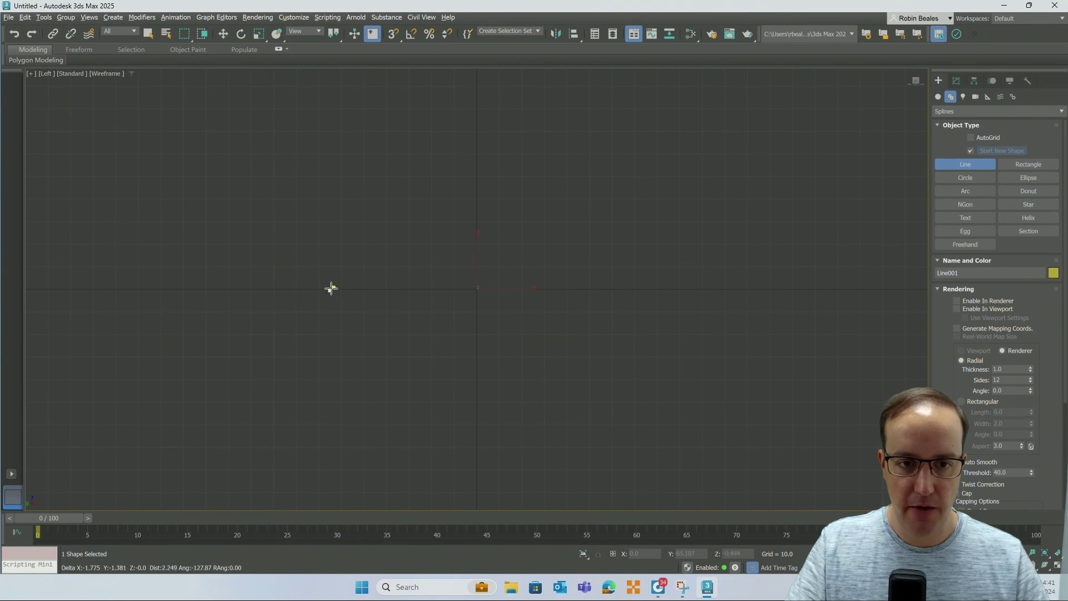
{"action": "left_click", "coordinate": [623, 287]}
{"action": "middle_click_drag", "start_coordinate": [659, 114], "coordinate": [629, 234]}
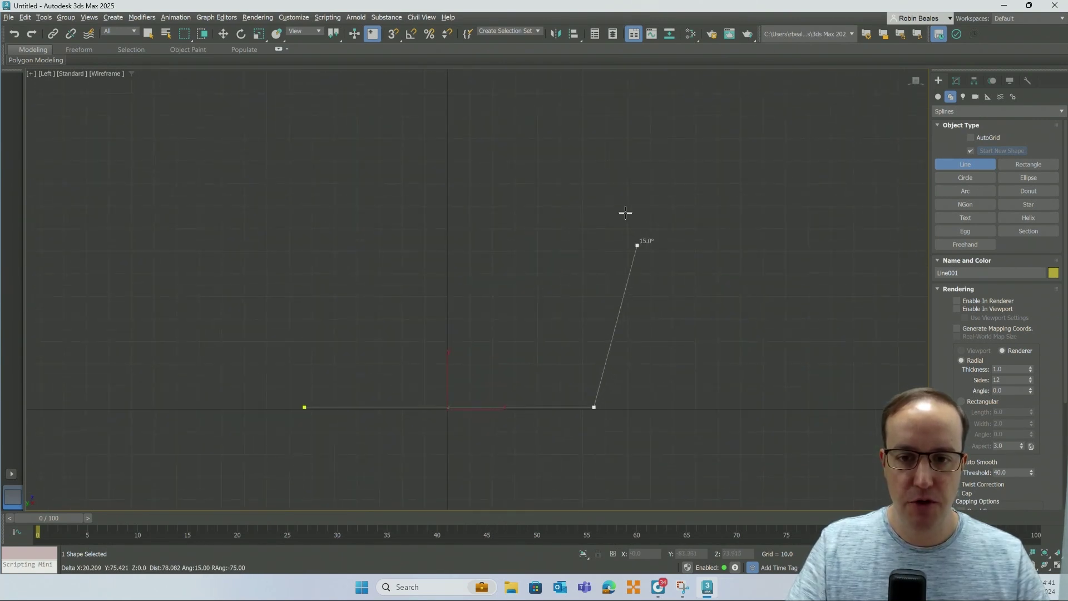
{"action": "left_click", "coordinate": [607, 140]}
{"action": "right_click", "coordinate": [697, 274]}
Fillet the line's corner vertex into a large smooth curve and return to the object level
{"action": "left_click", "coordinate": [956, 81]}
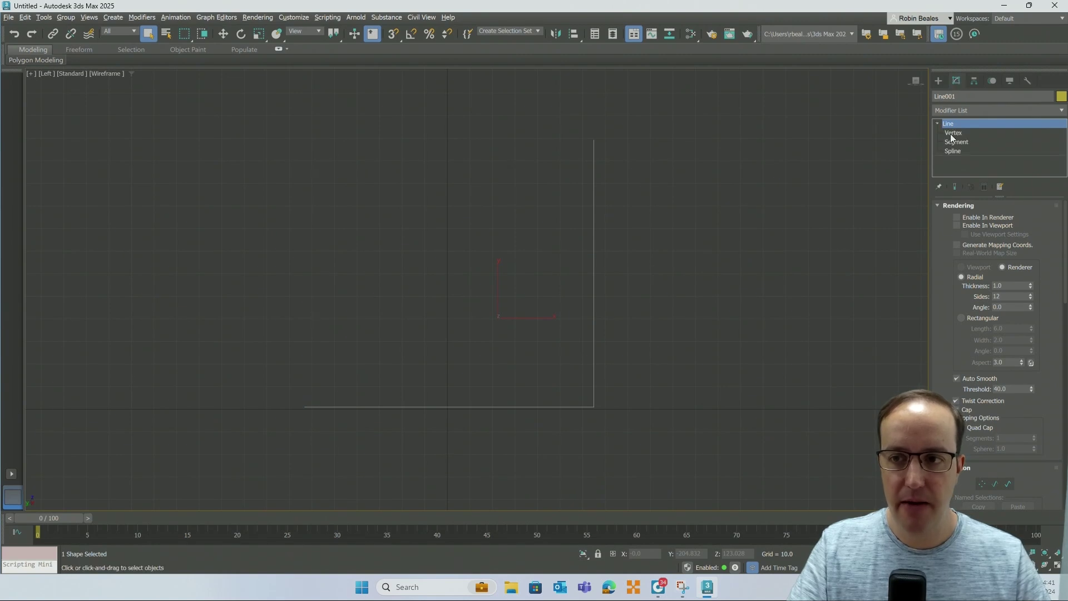
{"action": "left_click", "coordinate": [955, 133]}
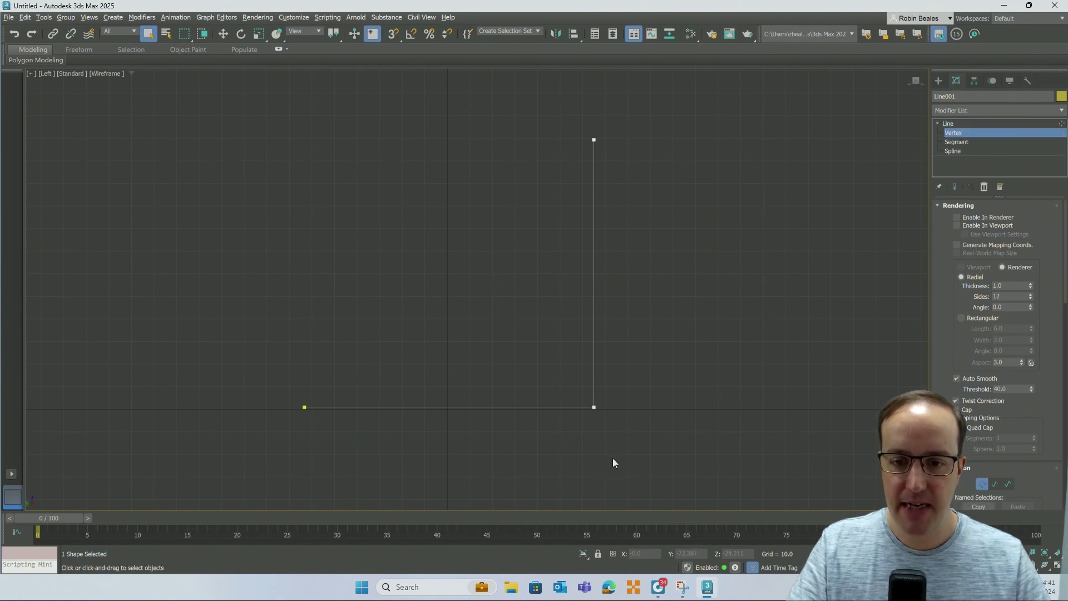
{"action": "left_click_drag", "start_coordinate": [568, 358], "coordinate": [571, 363]}
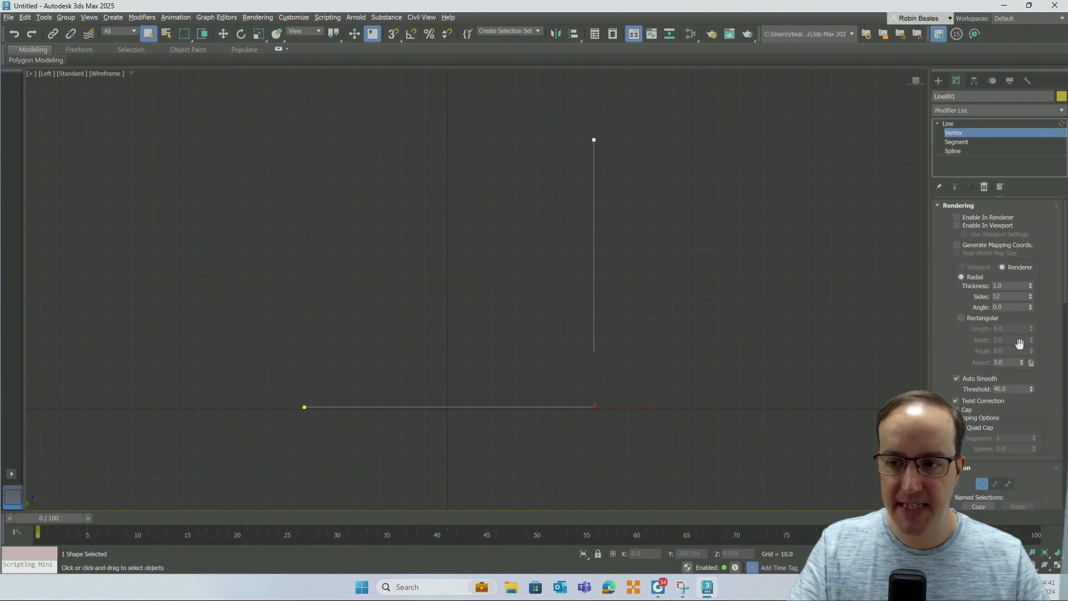
{"action": "scroll", "coordinate": [1049, 427], "scroll_direction": "down", "scroll_amount": 8}
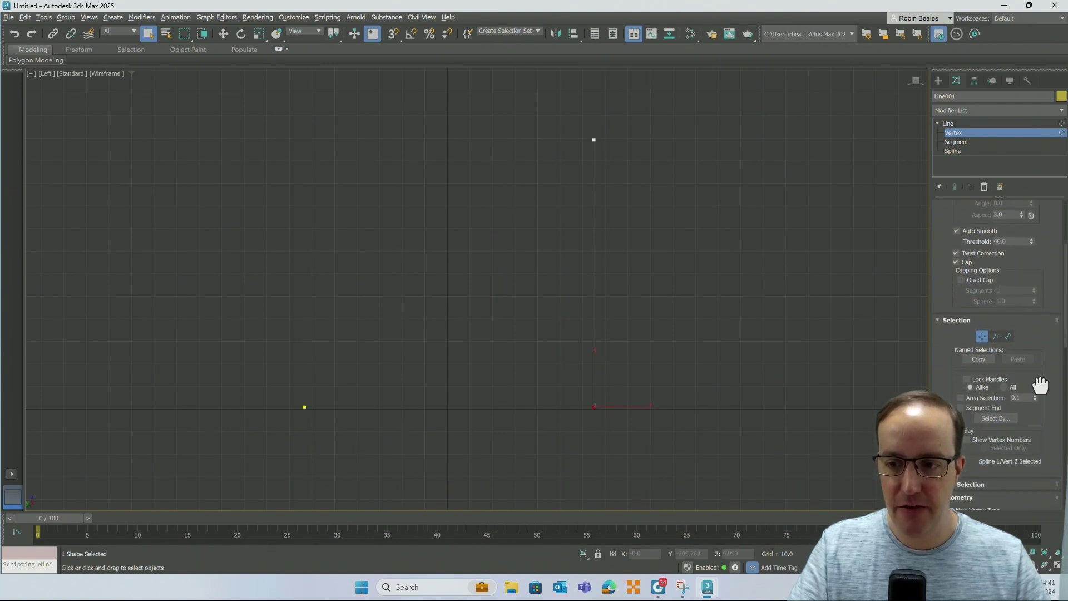
{"action": "left_click_drag", "start_coordinate": [1041, 429], "coordinate": [1039, 358]}
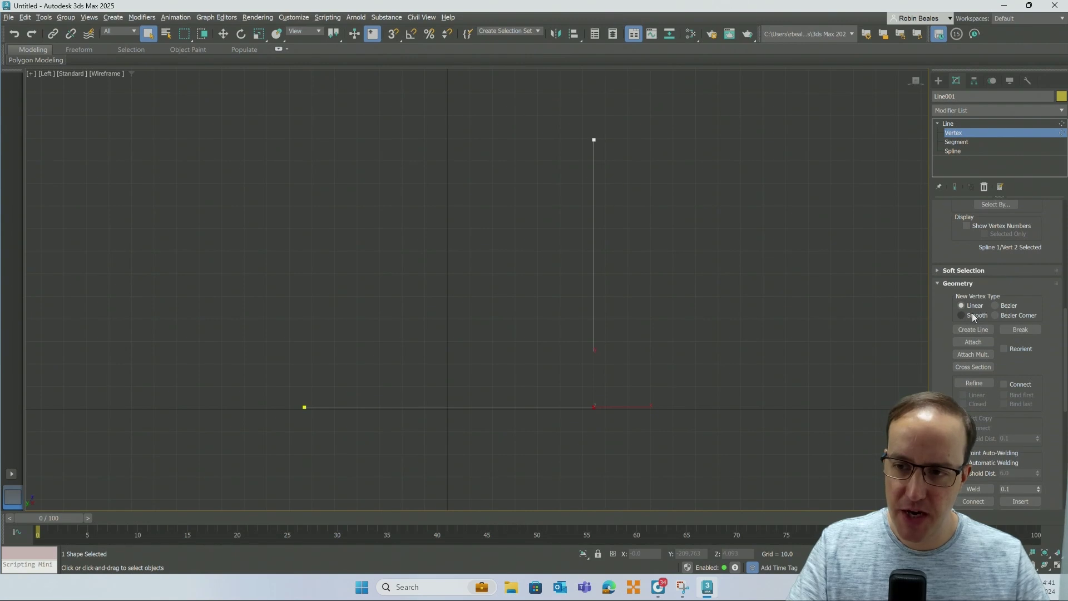
{"action": "left_click_drag", "start_coordinate": [1036, 417], "coordinate": [1036, 358]}
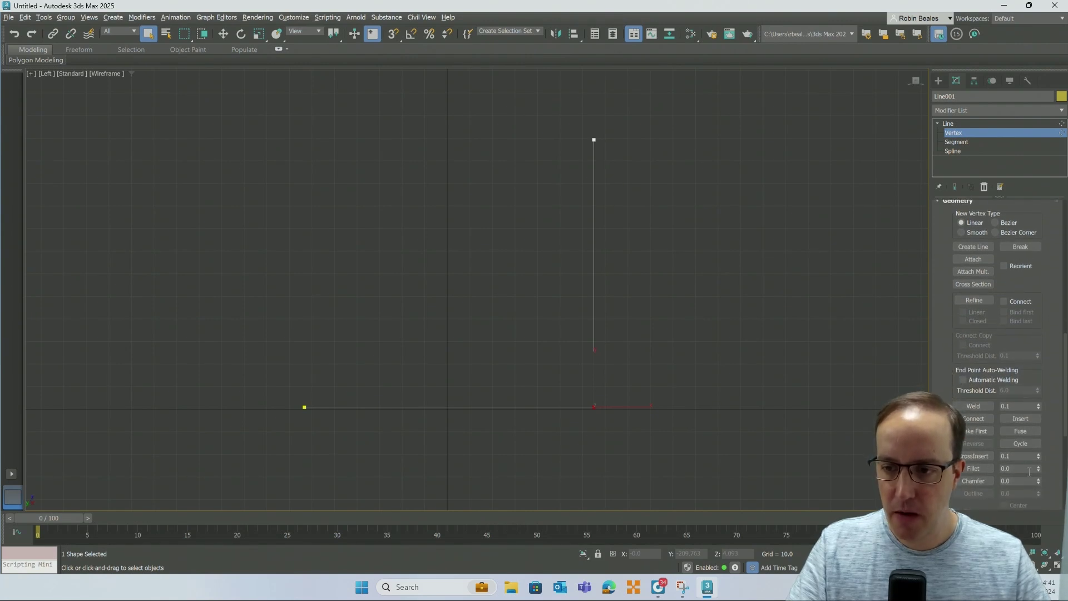
{"action": "mouse_move", "coordinate": [1038, 475]}
{"action": "left_mouse_down"}
{"action": "mouse_move", "coordinate": [1040, 446]}
{"action": "mouse_move", "coordinate": [1040, 459]}
{"action": "left_mouse_up"}
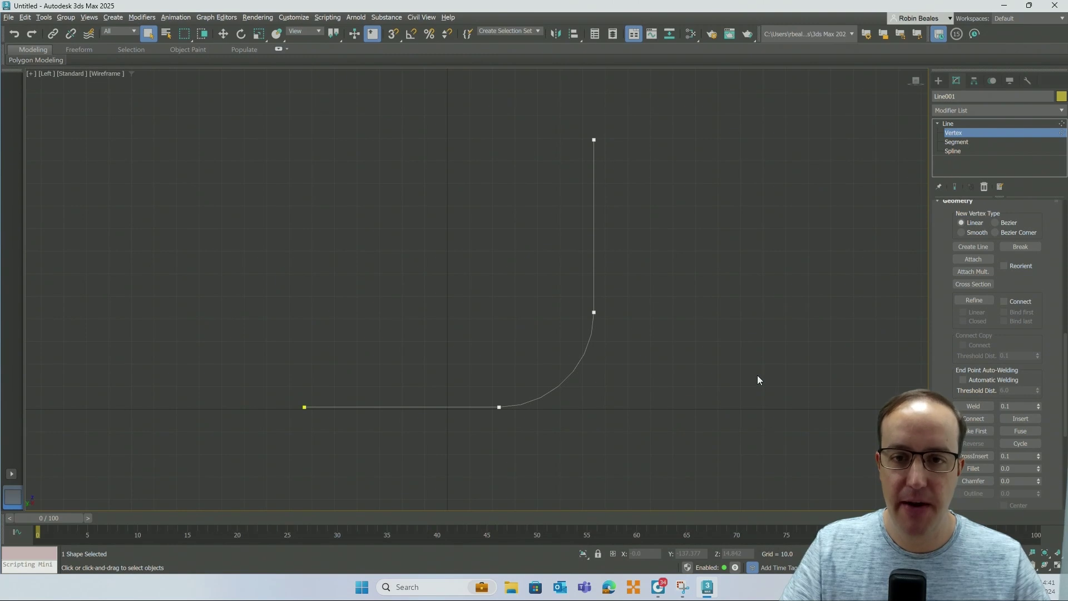
{"action": "left_click", "coordinate": [949, 123]}
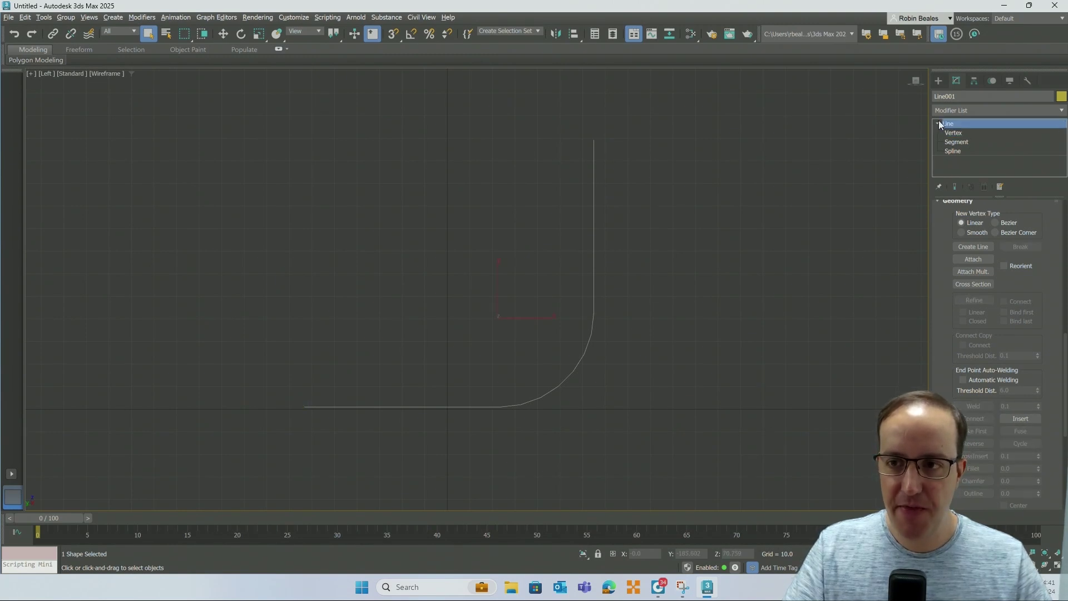
Apply an Extrude modifier to the line and set its amount to 100 while working in the Perspective view
{"action": "left_click", "coordinate": [946, 111]}
{"action": "type", "text": "ex"}
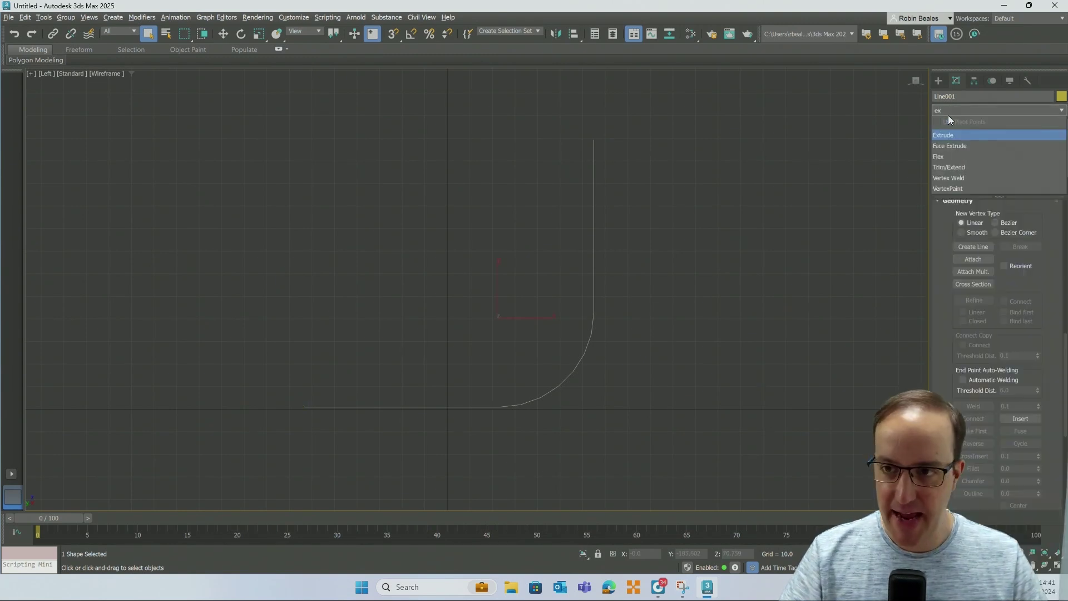
{"action": "key", "text": "Return"}
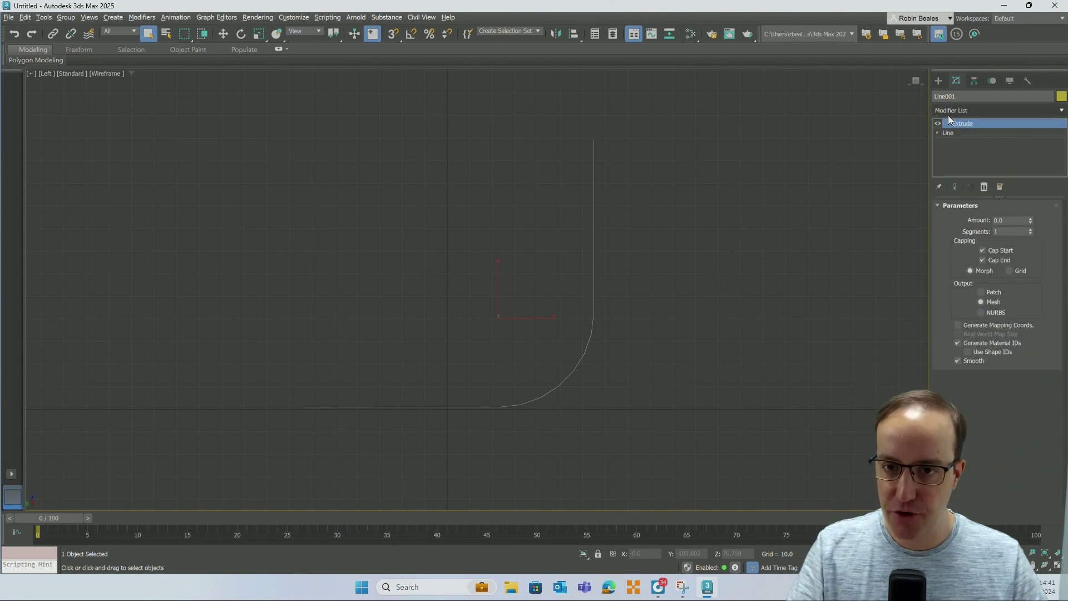
{"action": "left_click", "coordinate": [779, 262]}
{"action": "key", "text": "p"}
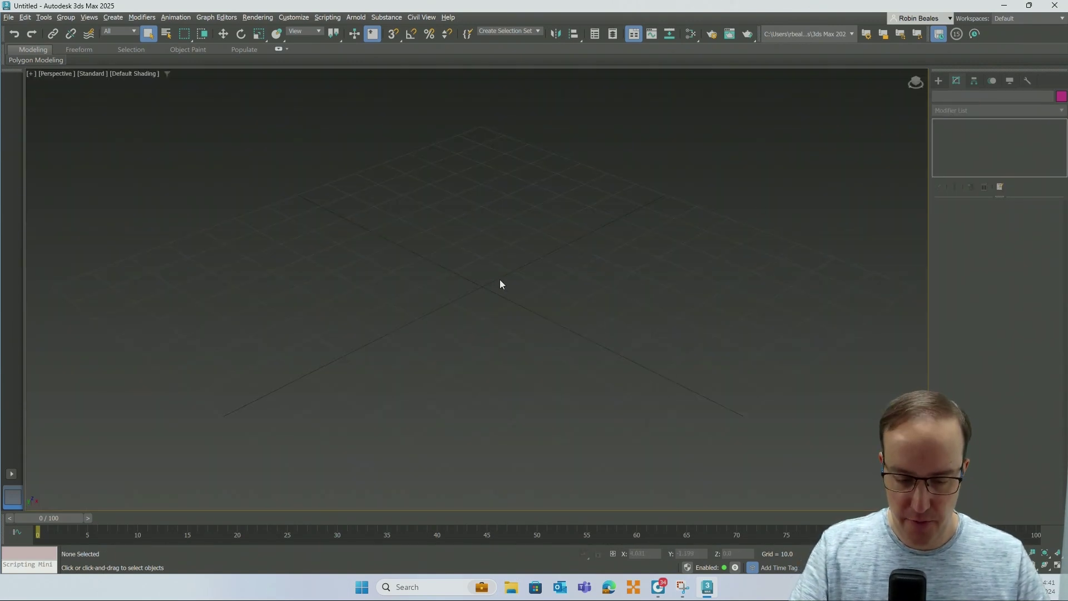
{"action": "left_click_drag", "start_coordinate": [526, 302], "coordinate": [425, 164]}
{"action": "left_click_drag", "start_coordinate": [1031, 219], "coordinate": [1033, 192]}
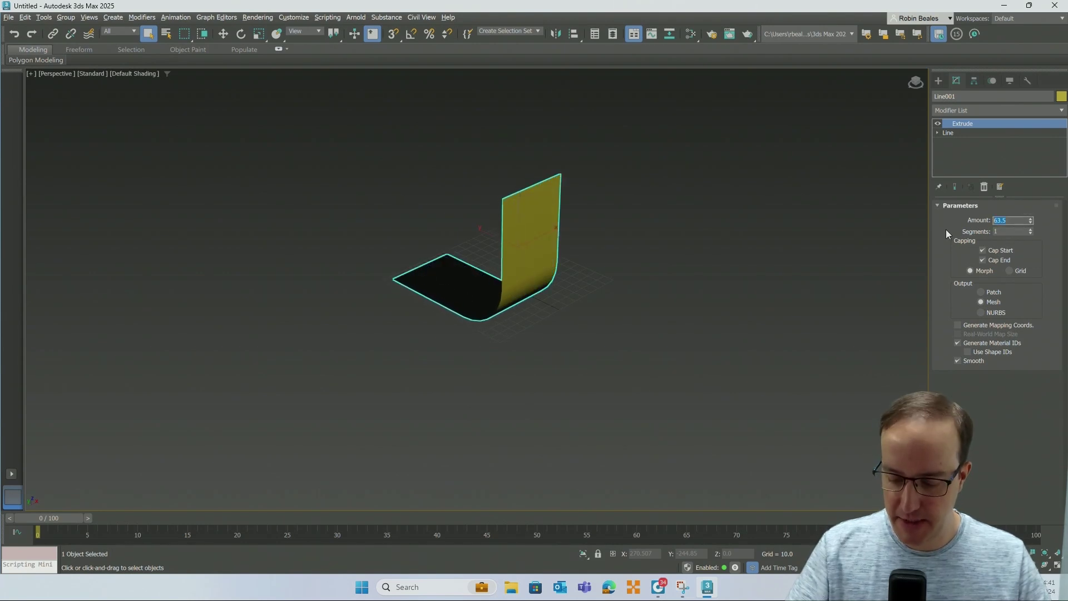
{"action": "type", "text": "100"}
{"action": "key", "text": "Return"}
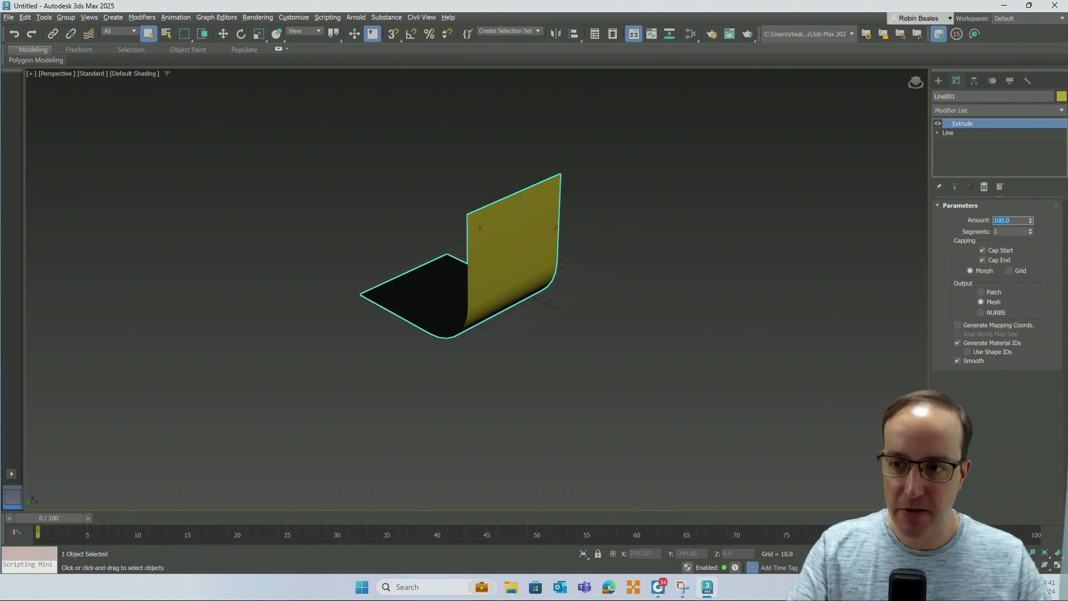
Flip the faces of the extruded surface by adding a Normal modifier to it
{"action": "left_click", "coordinate": [794, 256]}
{"action": "key", "text": "ctrl+r"}
{"action": "left_click_drag", "start_coordinate": [449, 282], "coordinate": [534, 208]}
{"action": "key", "text": "Escape"}
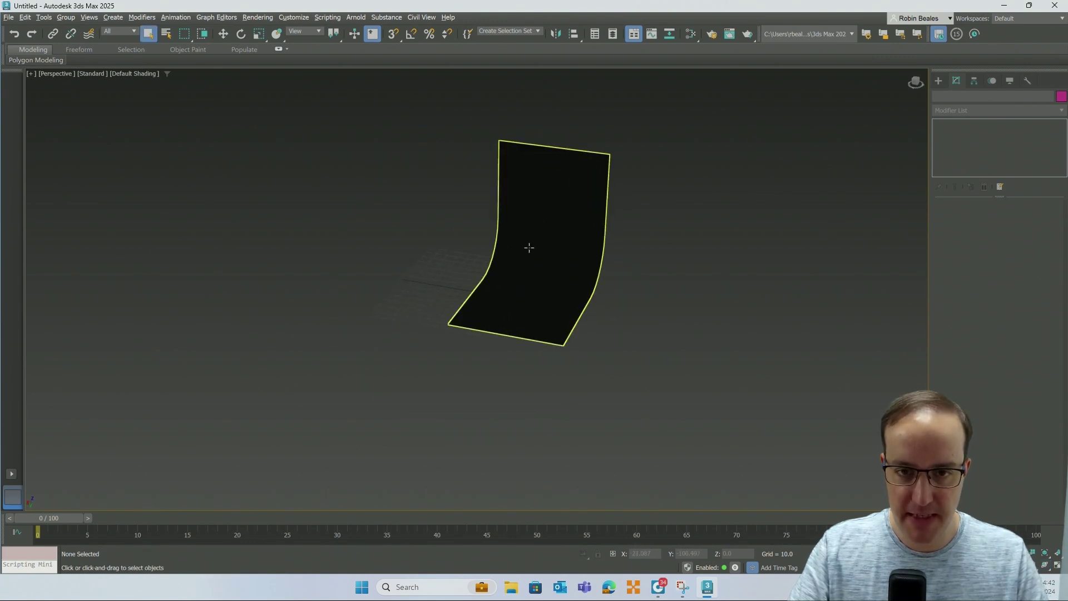
{"action": "key", "text": "ctrl+r"}
{"action": "left_click_drag", "start_coordinate": [534, 274], "coordinate": [469, 191]}
{"action": "left_click_drag", "start_coordinate": [493, 239], "coordinate": [582, 210]}
{"action": "key", "text": "Escape"}
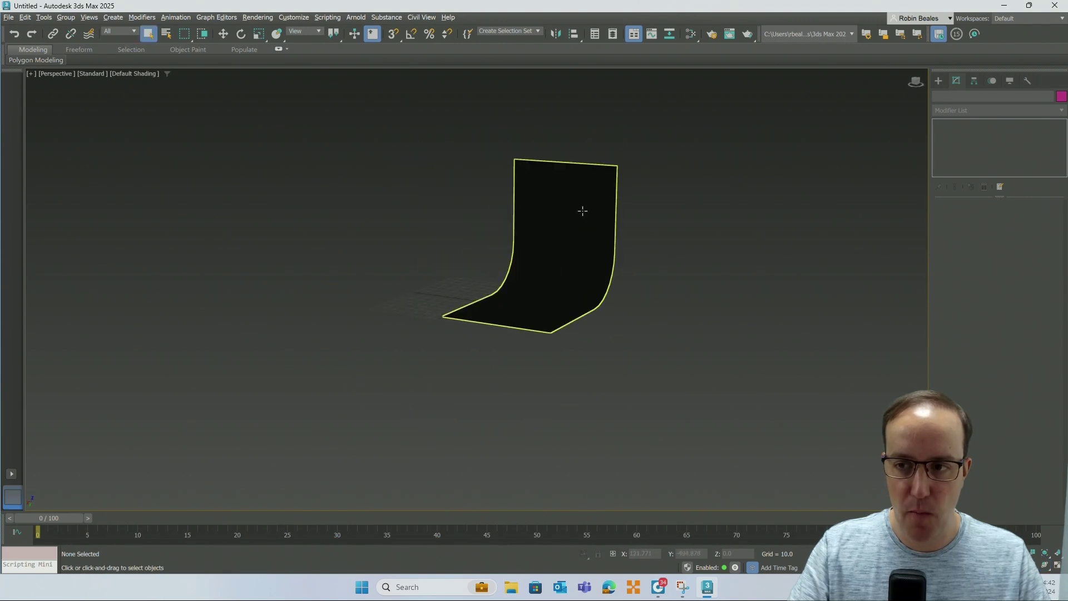
{"action": "left_click", "coordinate": [582, 210]}
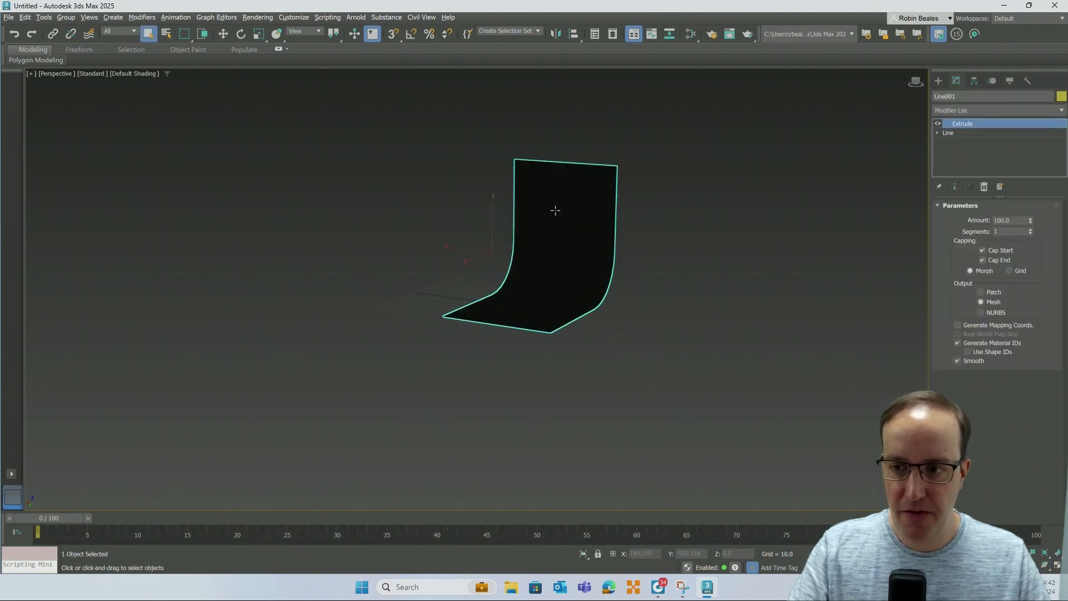
{"action": "middle_click_drag", "start_coordinate": [659, 278], "coordinate": [619, 286]}
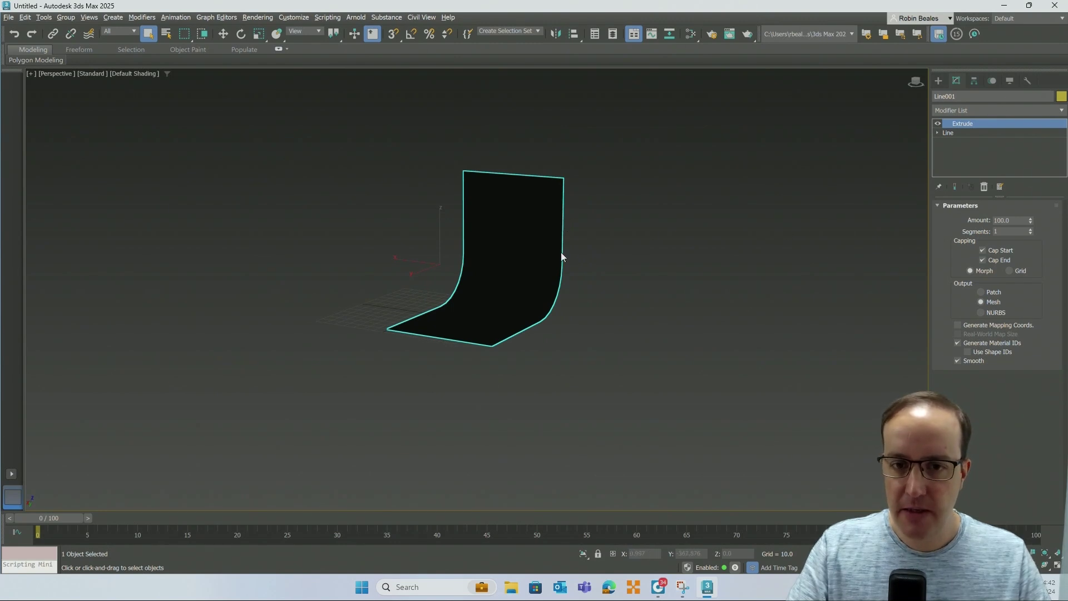
{"action": "left_click", "coordinate": [992, 110]}
{"action": "type", "text": "norm"}
{"action": "key", "text": "Return"}
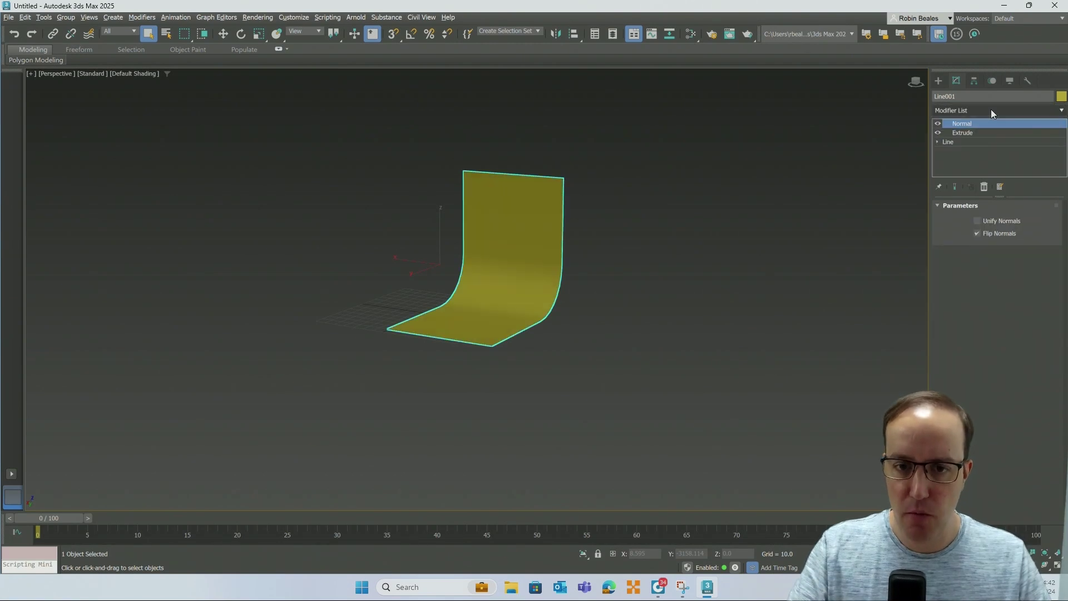
Examine the curved bend of the extruded surface up close from different angles
{"action": "left_click", "coordinate": [800, 243]}
{"action": "key", "text": "ctrl+r"}
{"action": "left_click_drag", "start_coordinate": [550, 290], "coordinate": [549, 298]}
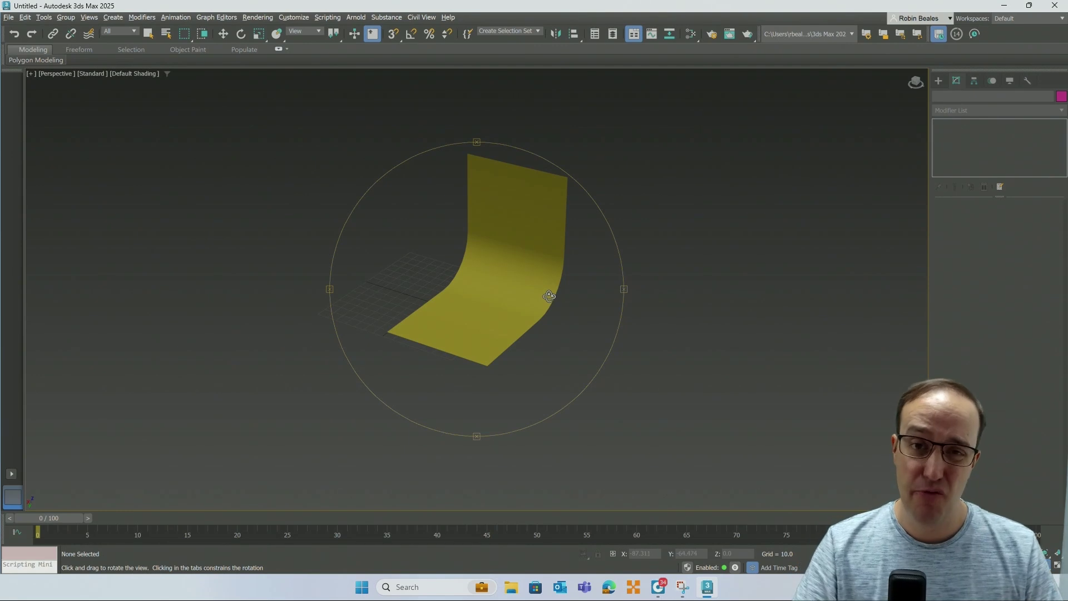
{"action": "left_click_drag", "start_coordinate": [563, 295], "coordinate": [536, 293]}
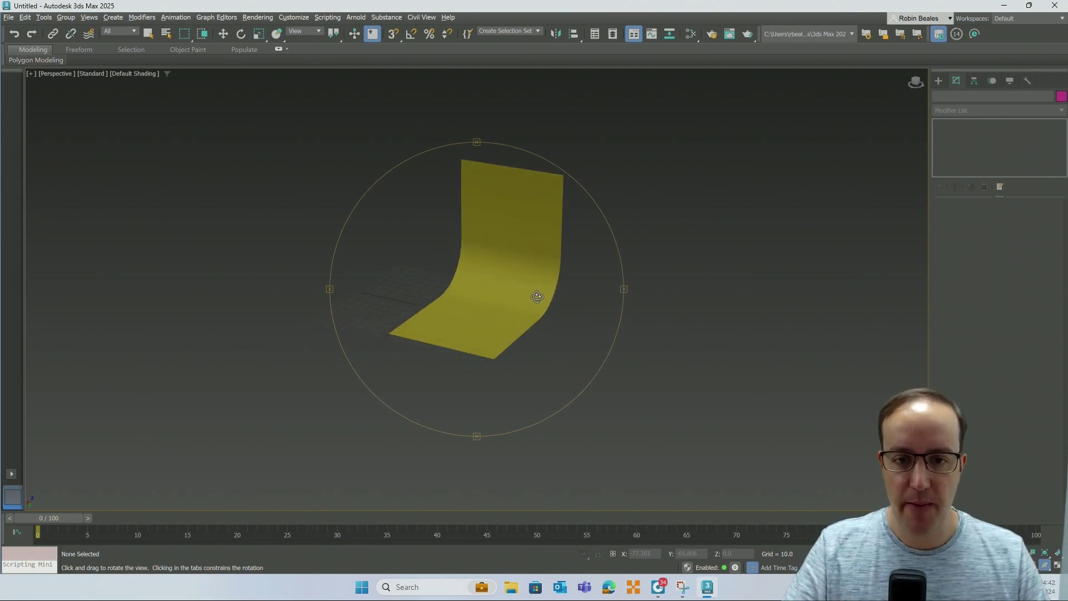
{"action": "scroll", "coordinate": [537, 293], "scroll_direction": "up", "scroll_amount": 4}
{"action": "key", "text": "q"}
{"action": "left_click", "coordinate": [536, 282]}
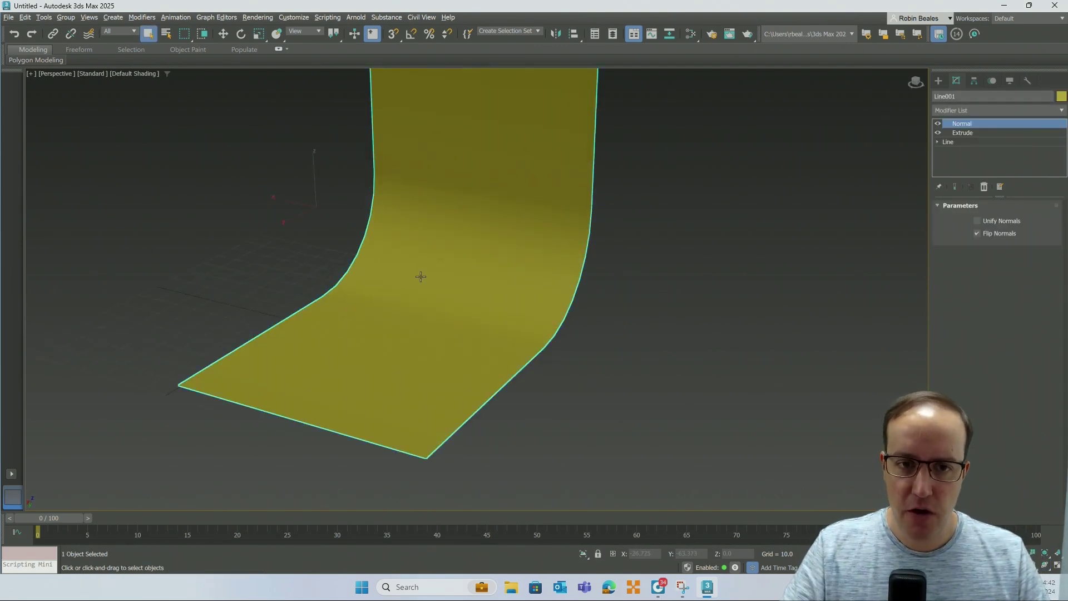
{"action": "middle_click_drag", "start_coordinate": [401, 319], "coordinate": [463, 273], "text": "alt"}
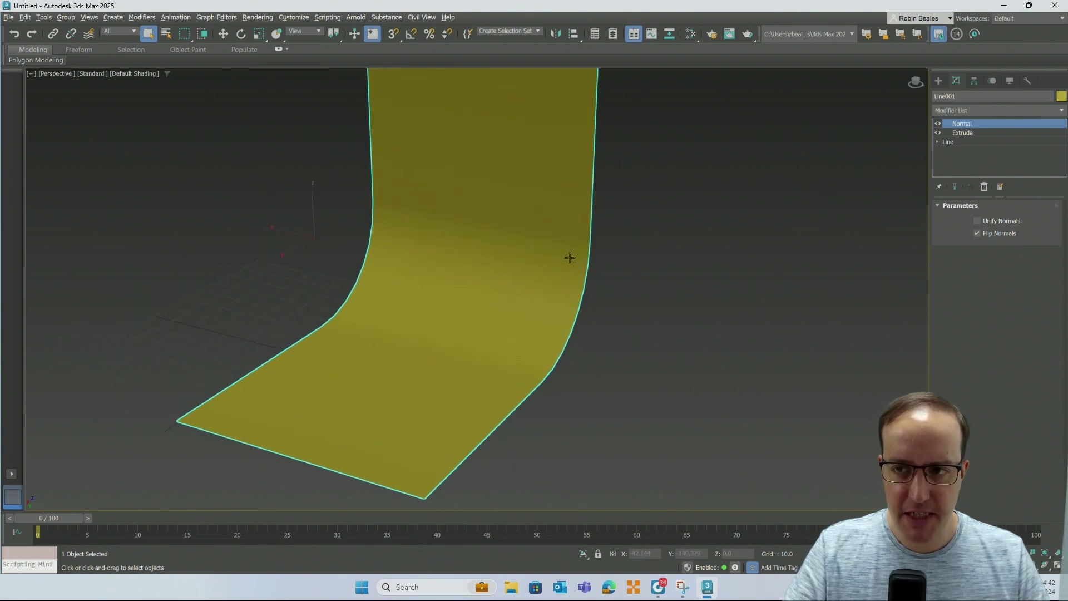
Turn off the Normal and Extrude modifiers and add a Normalize Spline modifier directly above the base Line
{"action": "left_click", "coordinate": [938, 123]}
{"action": "left_click", "coordinate": [938, 132]}
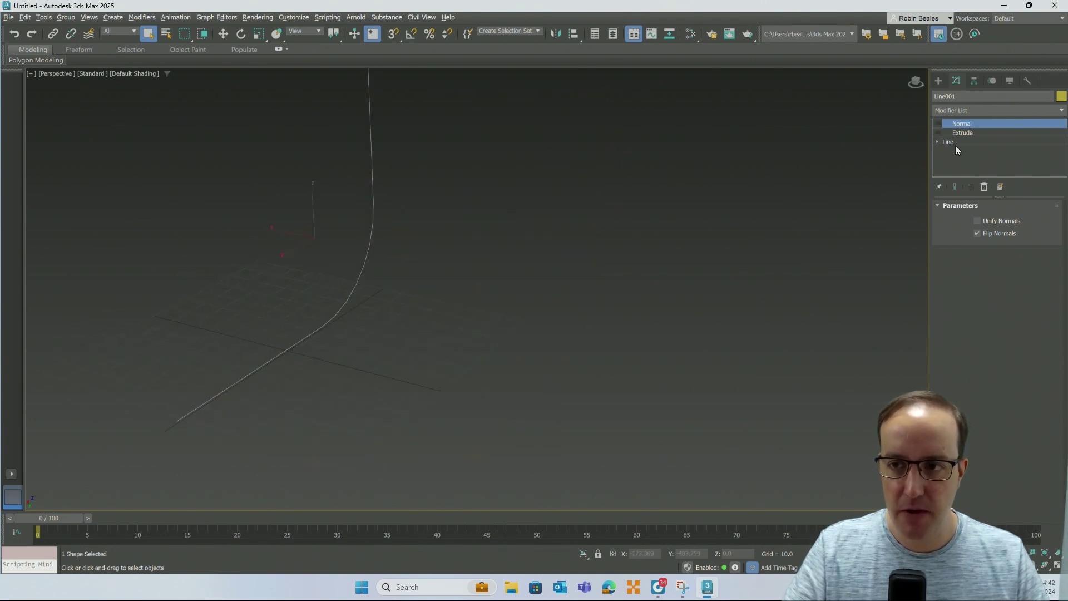
{"action": "left_click", "coordinate": [938, 142]}
{"action": "left_click", "coordinate": [954, 110]}
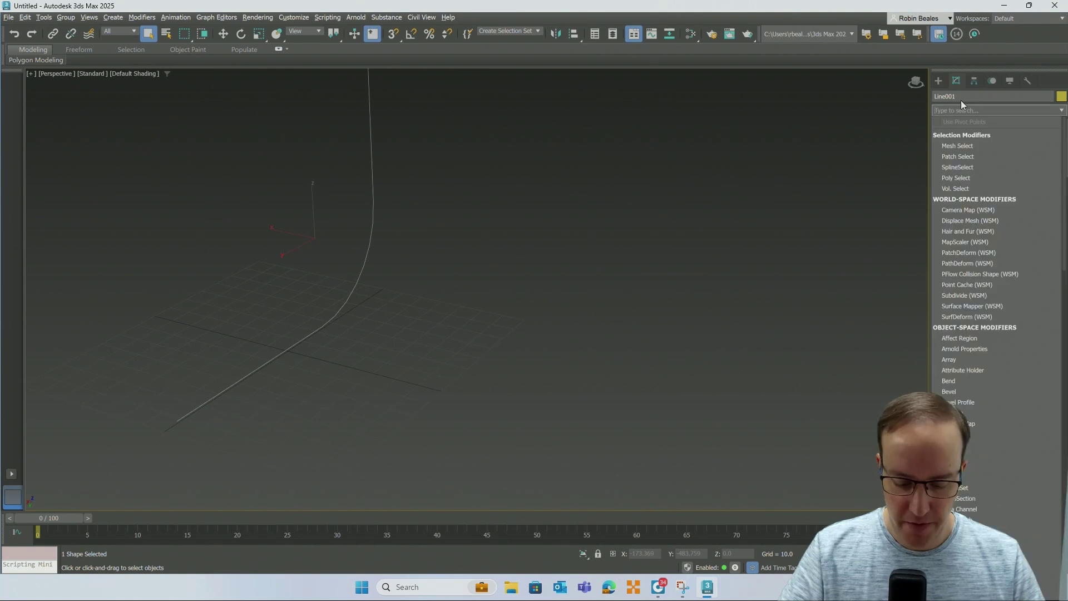
{"action": "type", "text": "norma"}
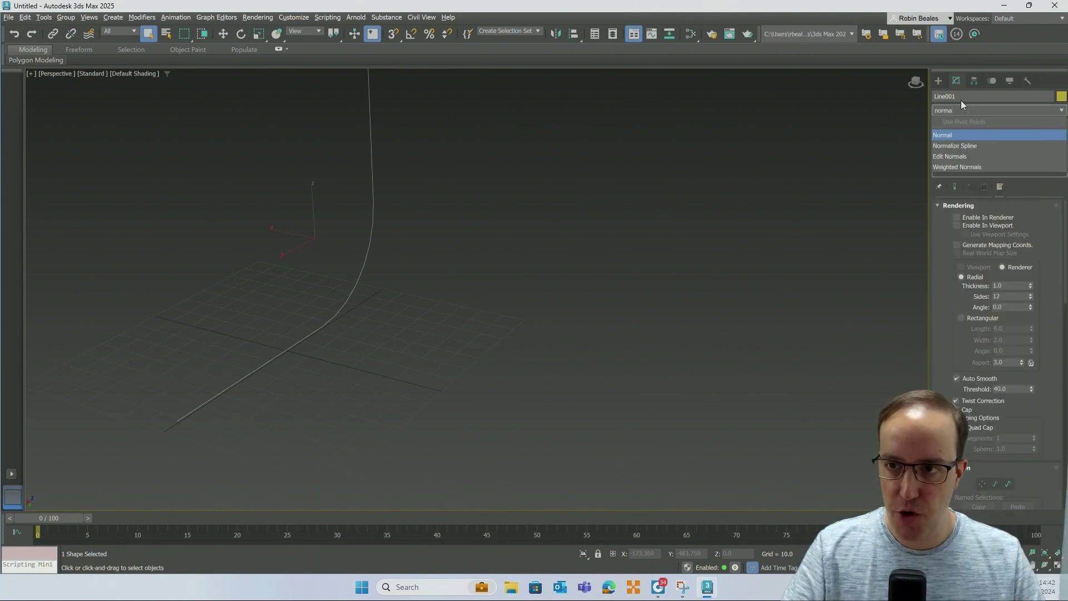
{"action": "left_click", "coordinate": [983, 145]}
{"action": "middle_click_drag", "start_coordinate": [667, 262], "coordinate": [376, 351], "text": "alt"}
{"action": "middle_click_drag", "start_coordinate": [426, 230], "coordinate": [460, 320], "text": "alt"}
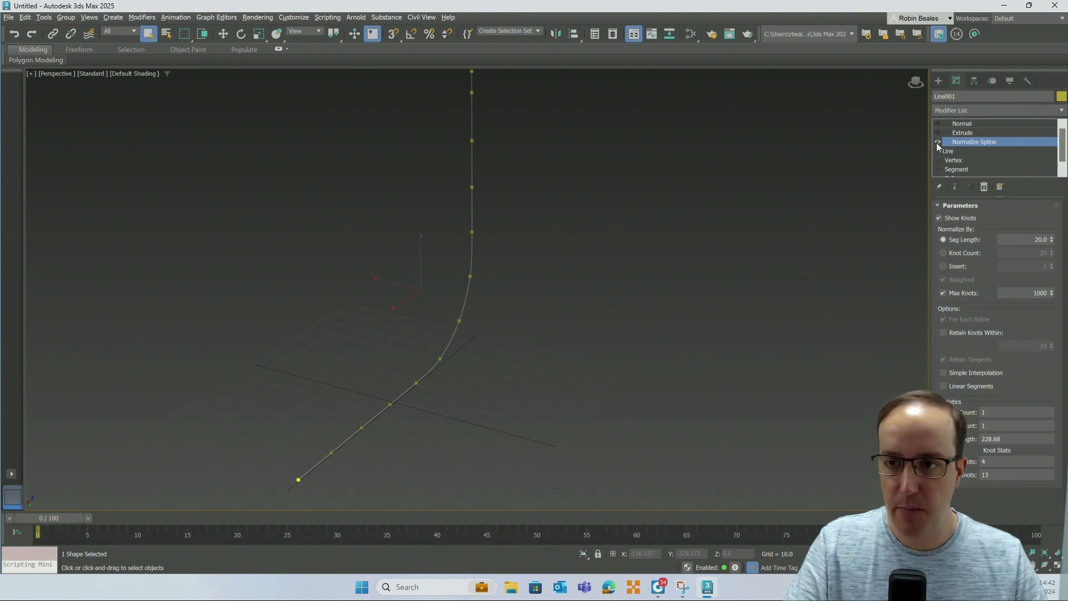
Set the Normalize Spline segment length to 10 and turn the Extrude and Normal modifiers back on
{"action": "double_click", "coordinate": [1032, 239]}
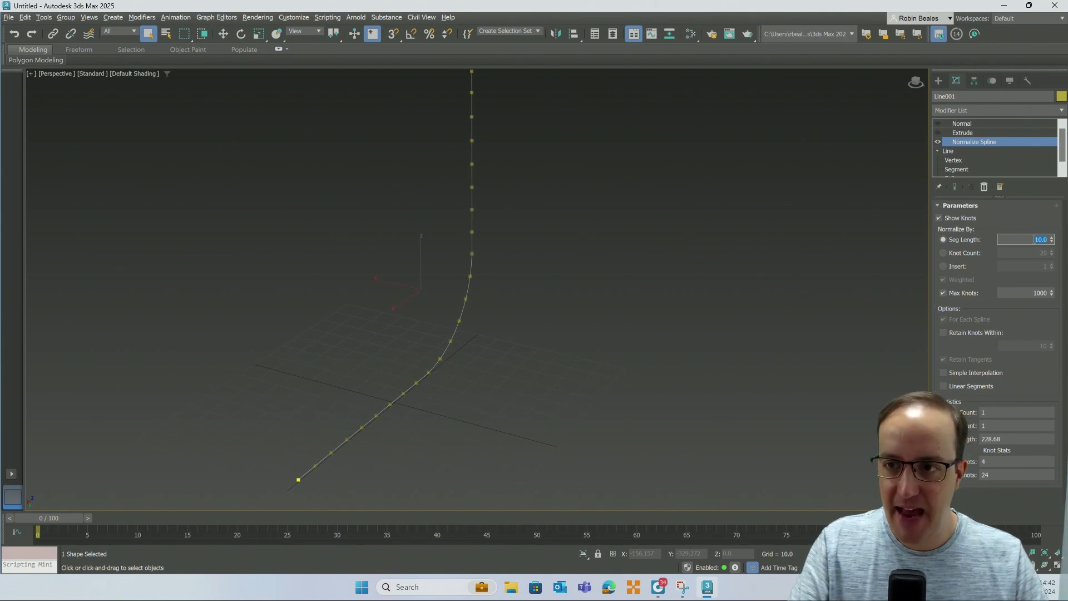
{"action": "left_click", "coordinate": [959, 132]}
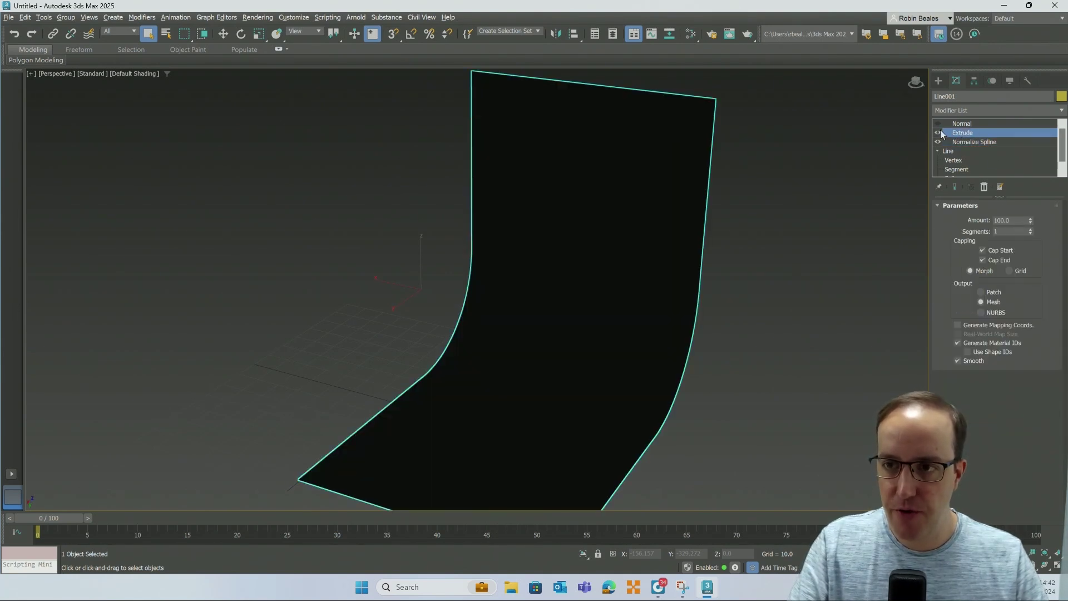
{"action": "left_click", "coordinate": [953, 123]}
{"action": "left_click", "coordinate": [938, 123]}
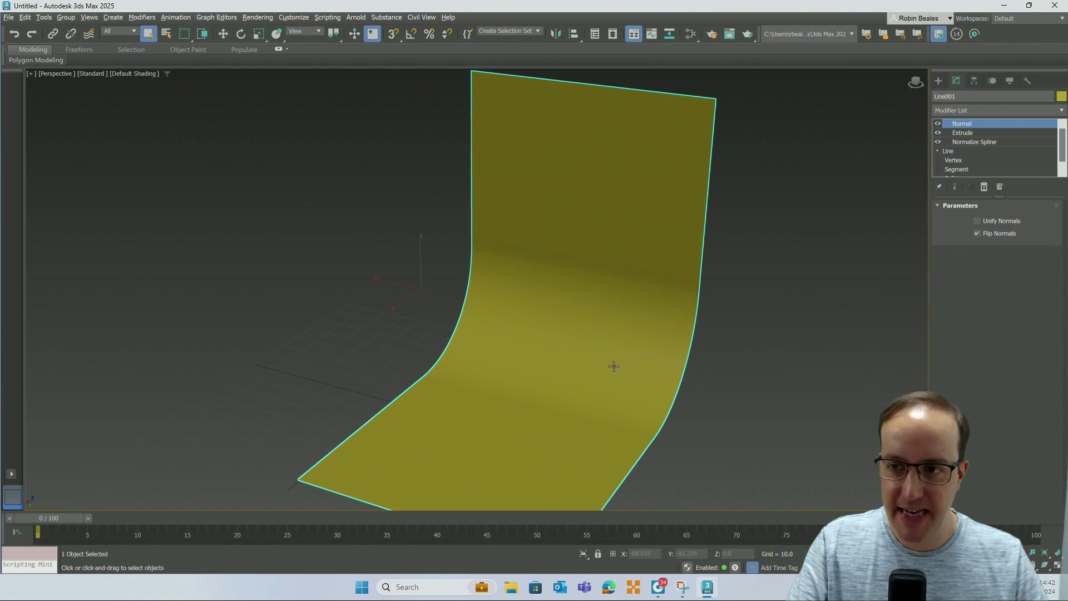
Add a Mirror modifier to the backdrop with Z as the mirror axis and Copy enabled to double its width
{"action": "middle_click_drag", "start_coordinate": [745, 352], "coordinate": [738, 337]}
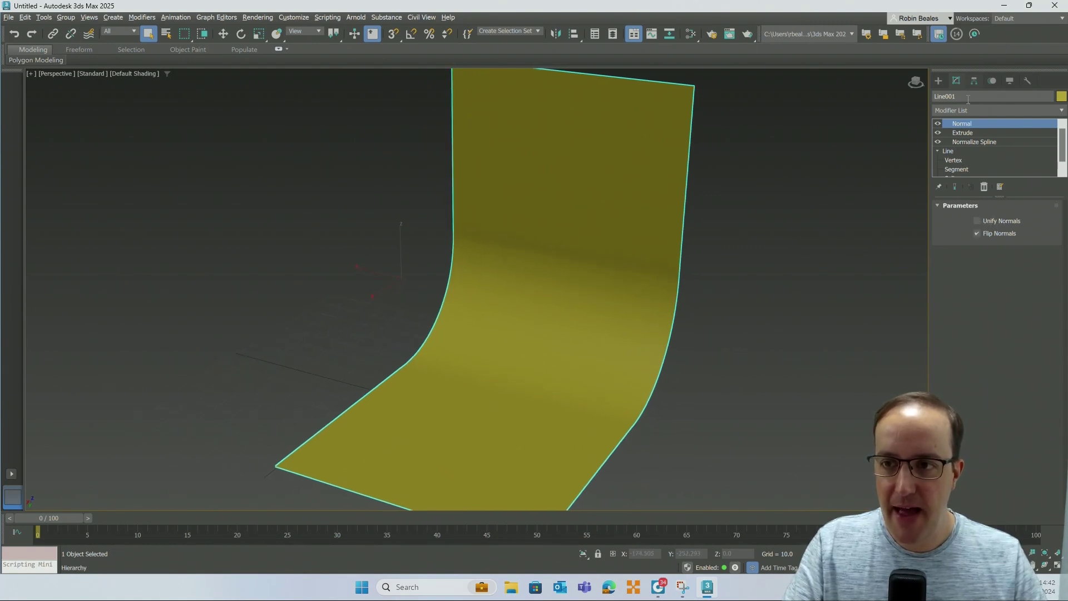
{"action": "left_click", "coordinate": [966, 111]}
{"action": "type", "text": "mirror"}
{"action": "key", "text": "Return"}
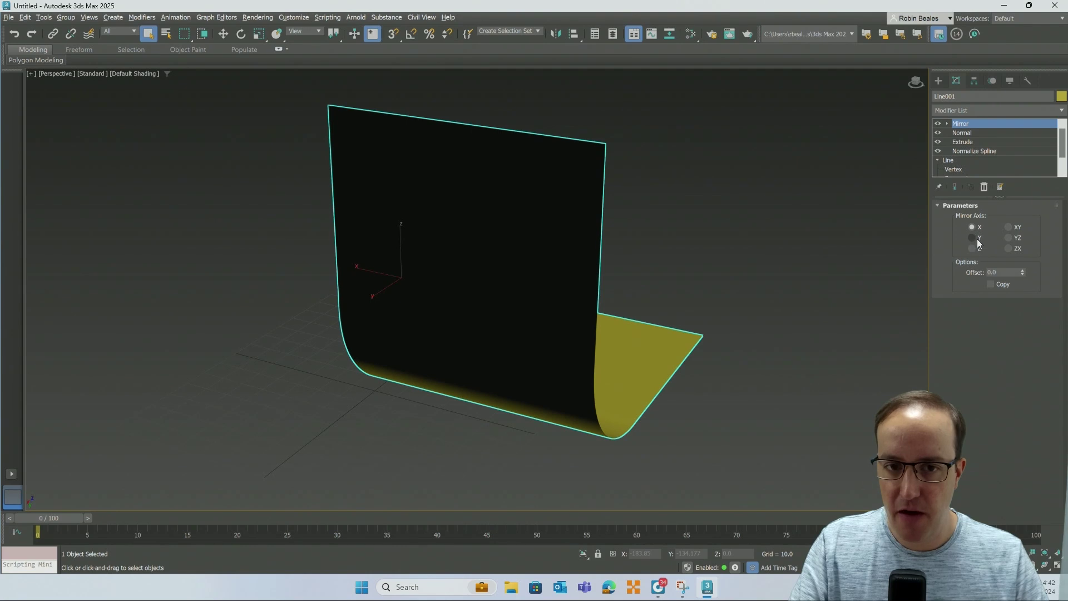
{"action": "left_click", "coordinate": [976, 239]}
{"action": "left_click", "coordinate": [979, 249]}
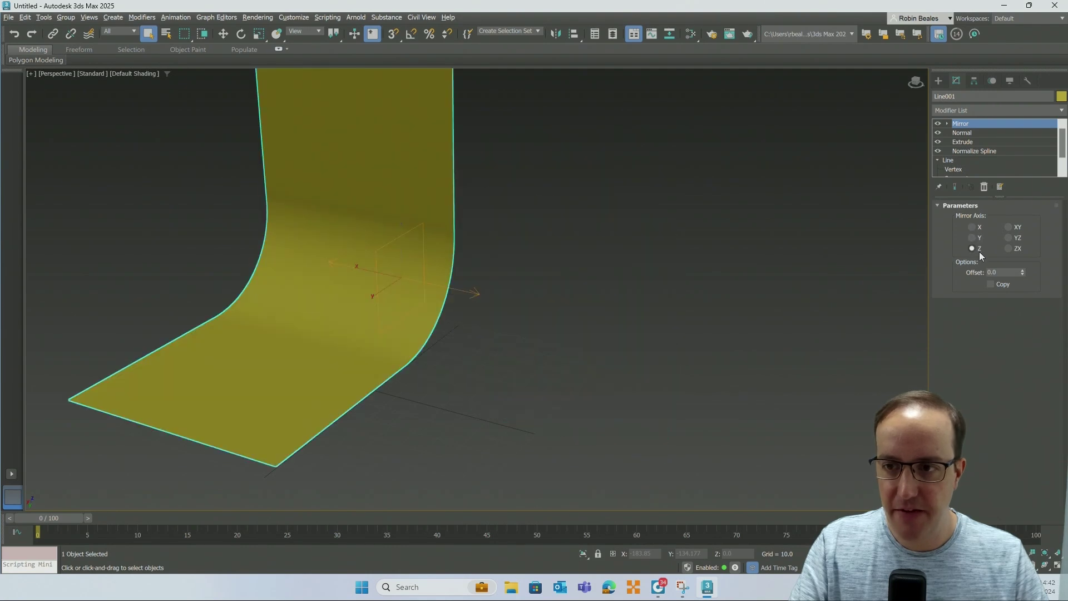
{"action": "left_click", "coordinate": [990, 284]}
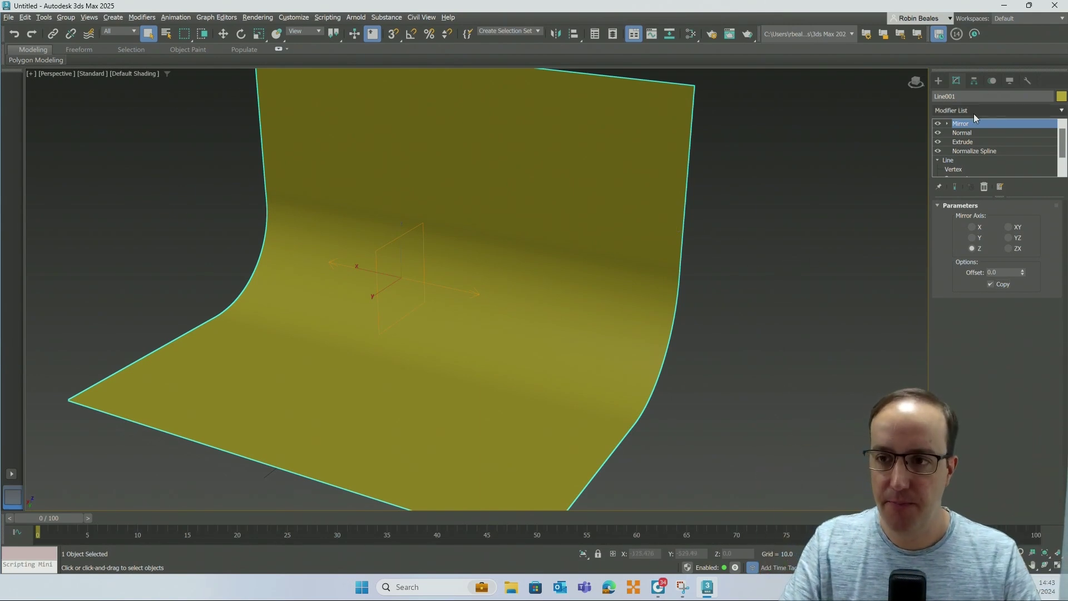
Move the mirrored backdrop to X 0 and Y 0, then deselect it
{"action": "left_click", "coordinate": [221, 33]}
{"action": "middle_click_drag", "start_coordinate": [570, 327], "coordinate": [512, 315], "text": "alt"}
{"action": "left_click", "coordinate": [690, 554]}
{"action": "type", "text": "0"}
{"action": "key", "text": "Return"}
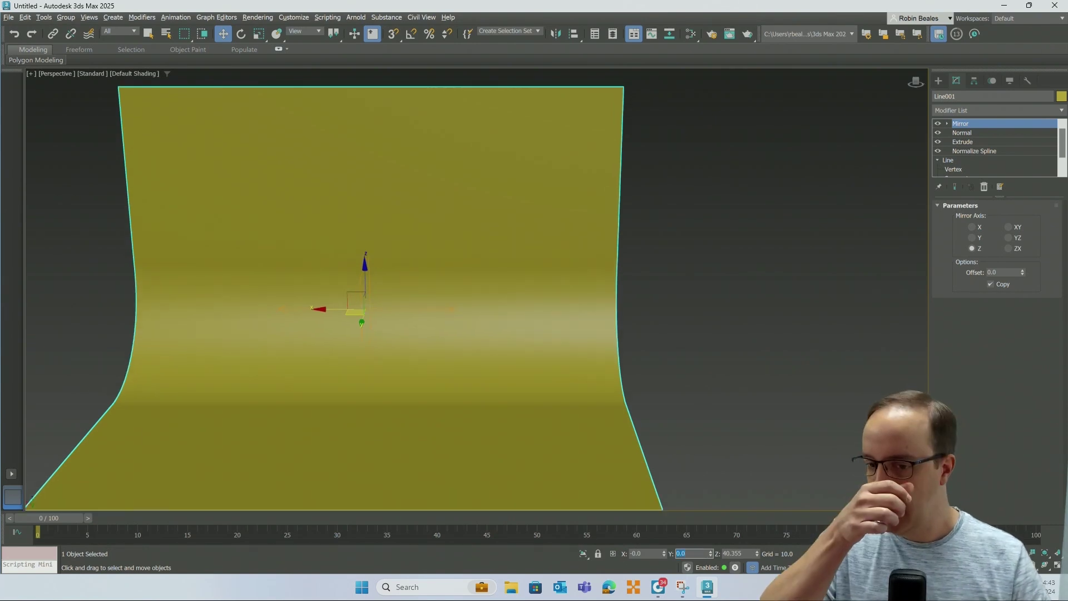
{"action": "key", "text": "BackSpace"}
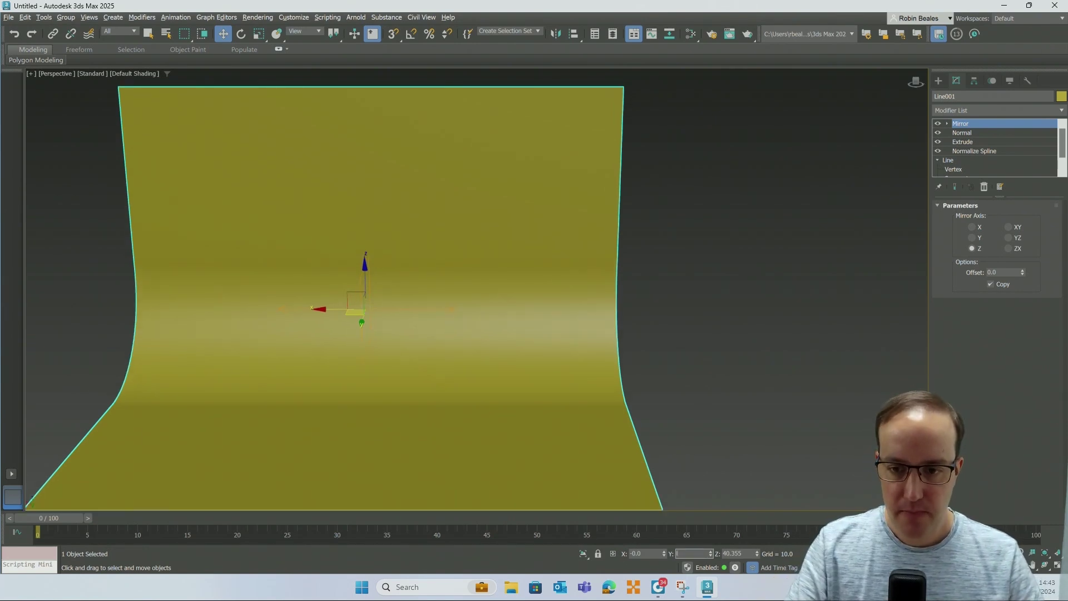
{"action": "left_click", "coordinate": [717, 389]}
Nudge the backdrop vertically in the Left view so its floor lines up with the ground grid line
{"action": "key", "text": "l"}
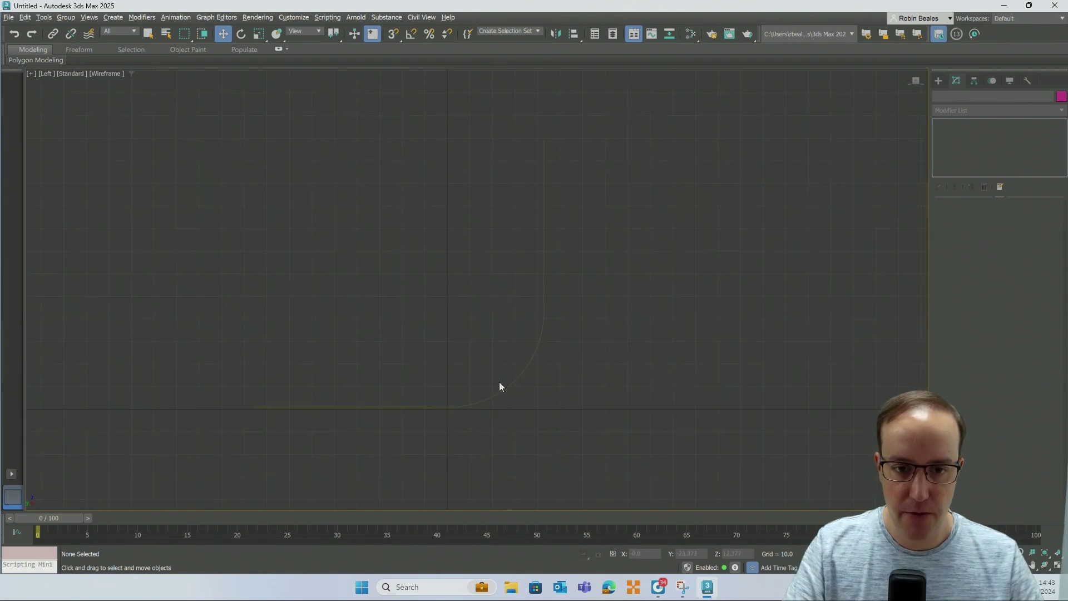
{"action": "left_click", "coordinate": [505, 395]}
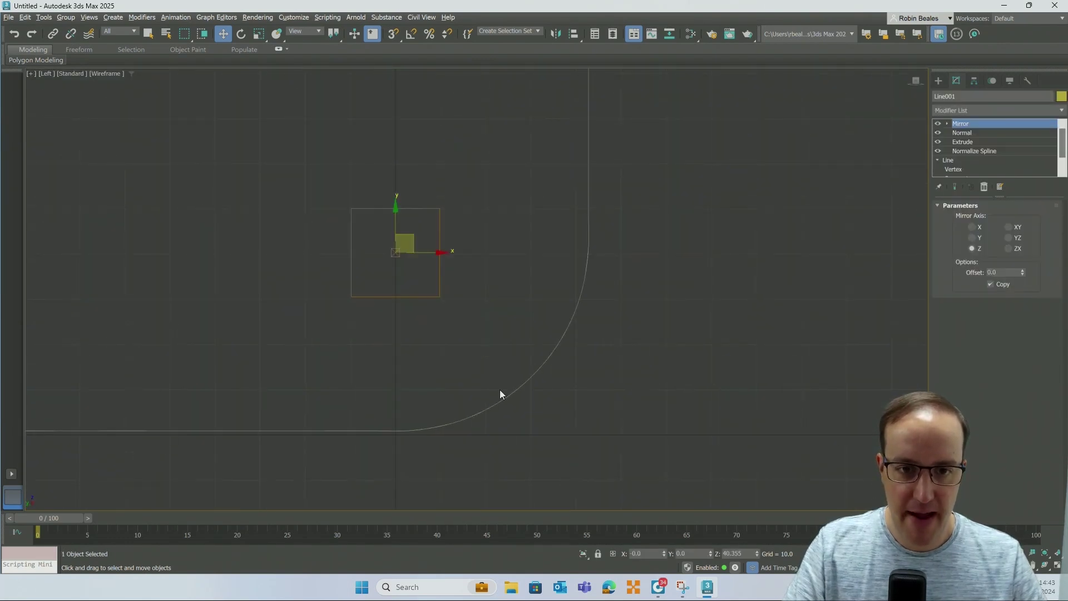
{"action": "left_click_drag", "start_coordinate": [390, 210], "coordinate": [397, 211]}
{"action": "left_click", "coordinate": [281, 432]}
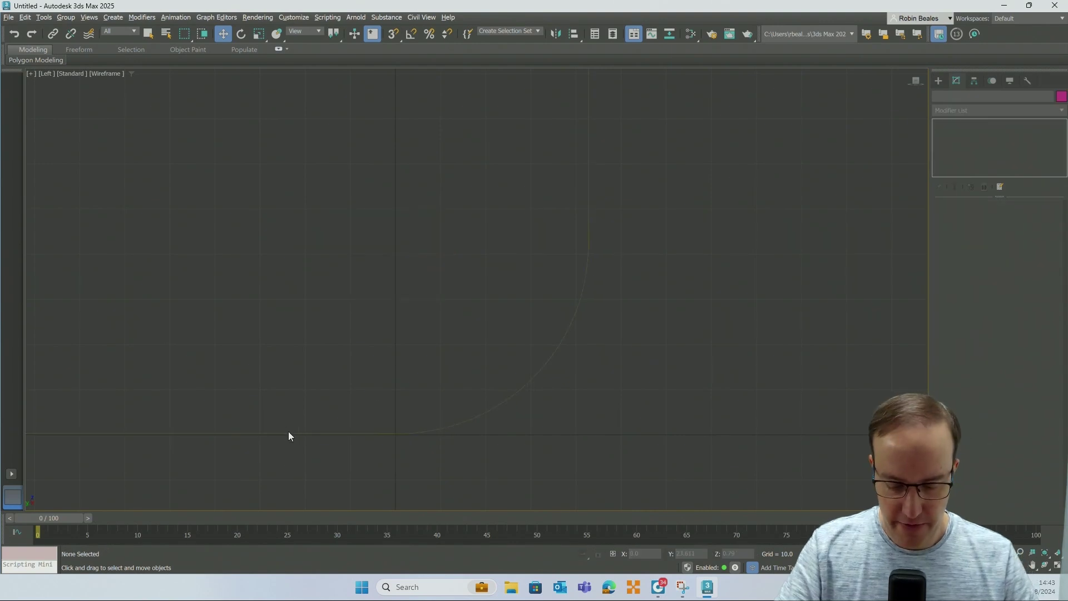
Store the current scene state with Hold after framing the whole backdrop in the Perspective view
{"action": "key", "text": "p"}
{"action": "scroll", "coordinate": [288, 435], "scroll_direction": "down", "scroll_amount": 5}
{"action": "key", "text": "ctrl+r"}
{"action": "left_click_drag", "start_coordinate": [367, 377], "coordinate": [496, 308]}
{"action": "scroll", "coordinate": [511, 319], "scroll_direction": "down", "scroll_amount": 3}
{"action": "scroll", "coordinate": [489, 309], "scroll_direction": "up", "scroll_amount": 4}
{"action": "key", "text": "w"}
{"action": "left_click", "coordinate": [26, 18]}
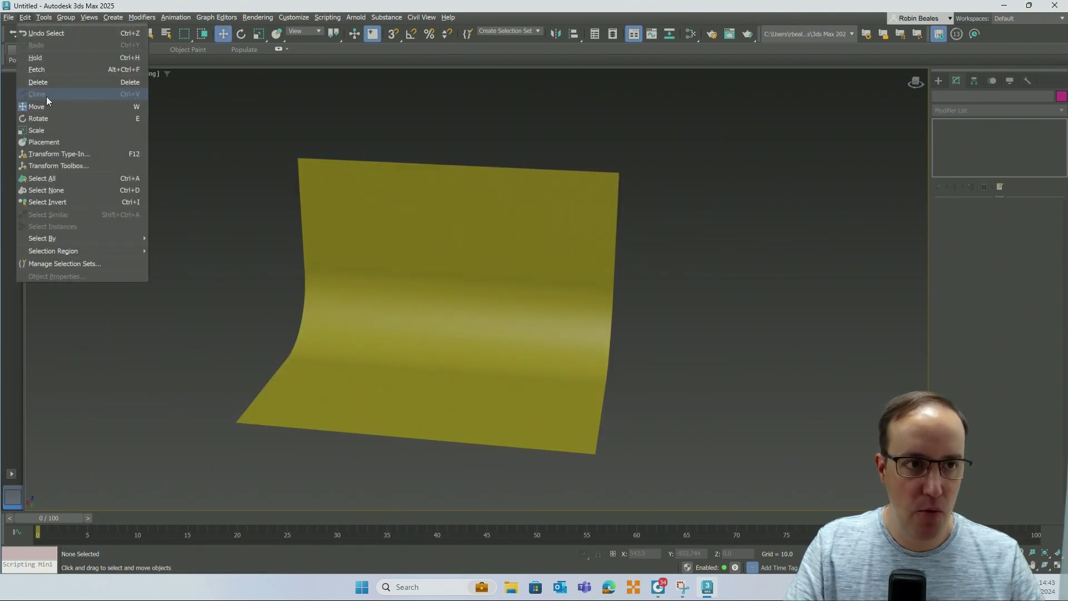
{"action": "left_click", "coordinate": [42, 69]}
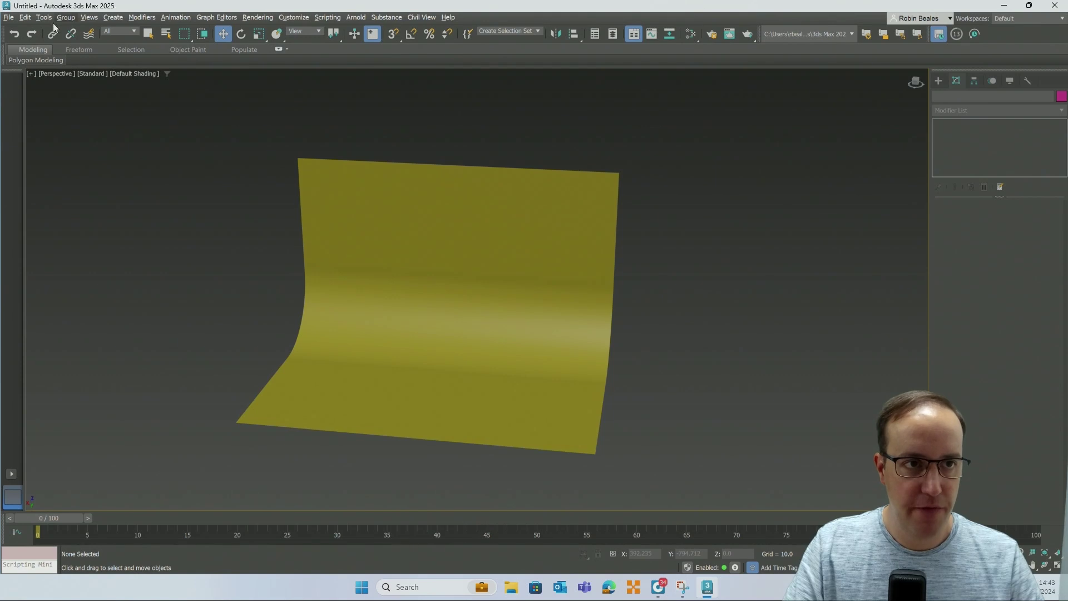
{"action": "left_click", "coordinate": [25, 17]}
{"action": "left_click", "coordinate": [45, 58]}
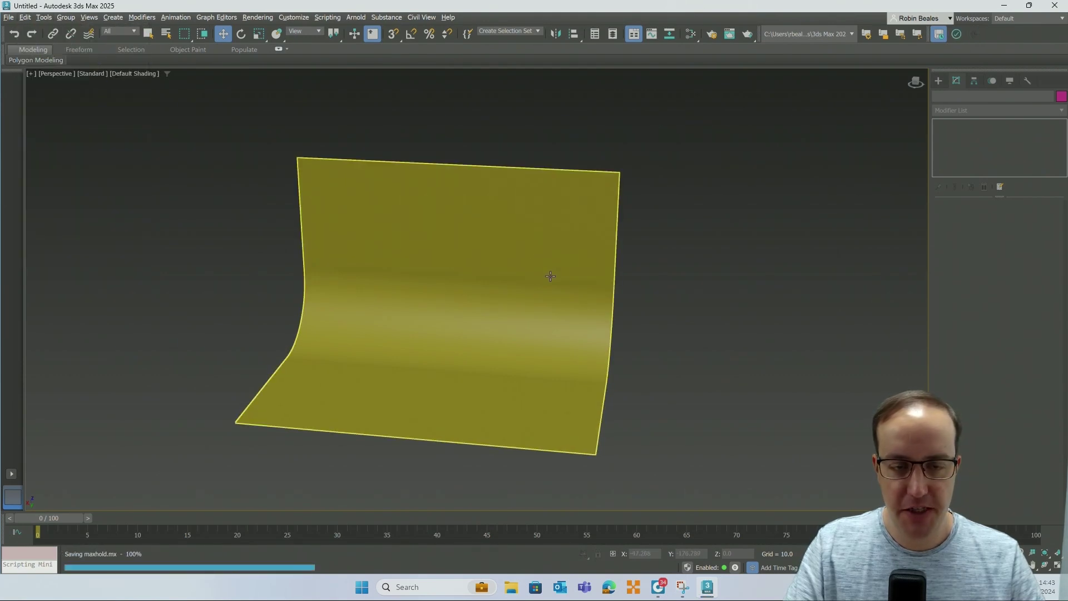
Save the scene as test.max in the scenes folder
{"action": "left_click", "coordinate": [9, 18]}
{"action": "left_click", "coordinate": [28, 104]}
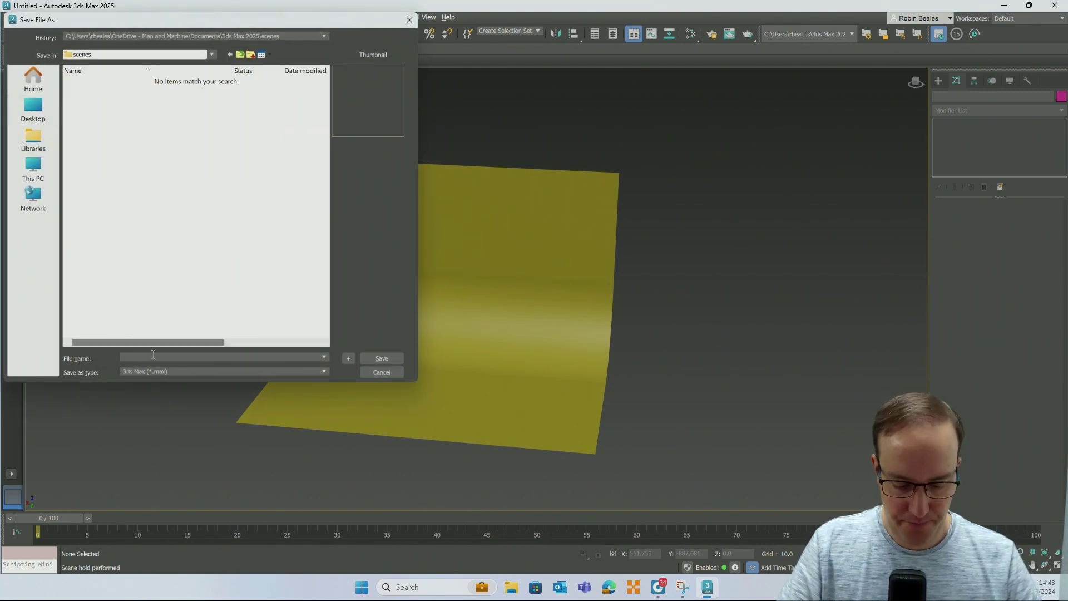
{"action": "key", "text": "Return"}
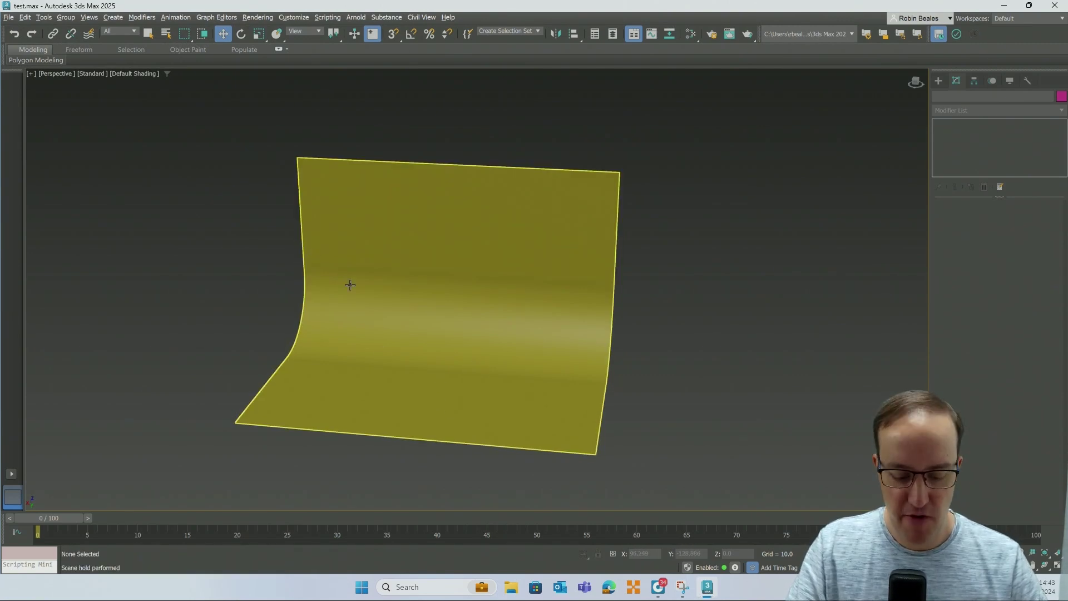
Create a teapot primitive in the Top view on the backdrop's flat floor, at about X -1, Y 67
{"action": "middle_click_drag", "start_coordinate": [376, 322], "coordinate": [396, 315]}
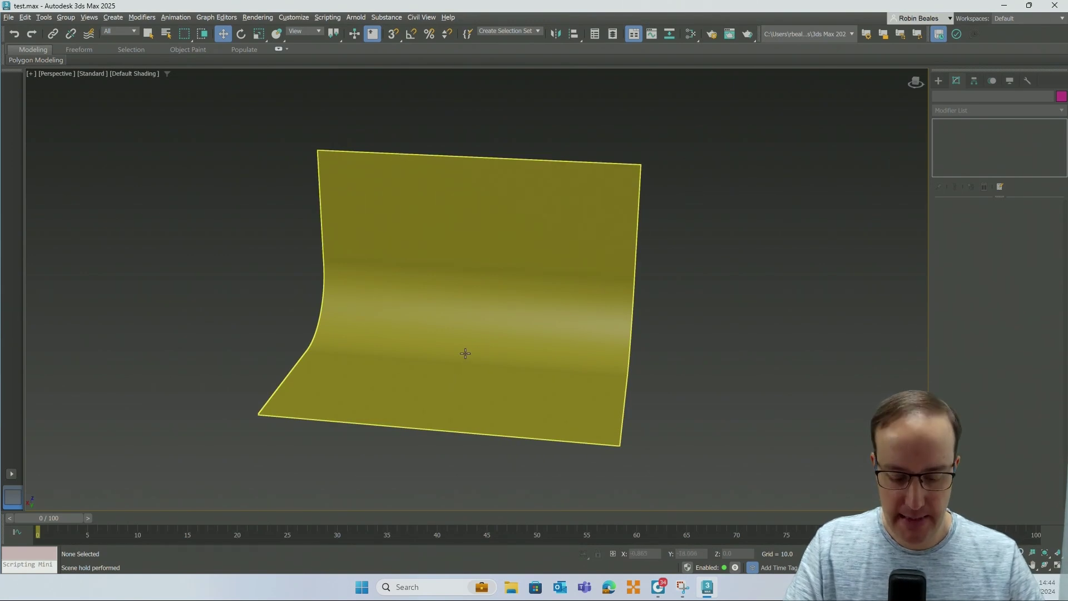
{"action": "key", "text": "t"}
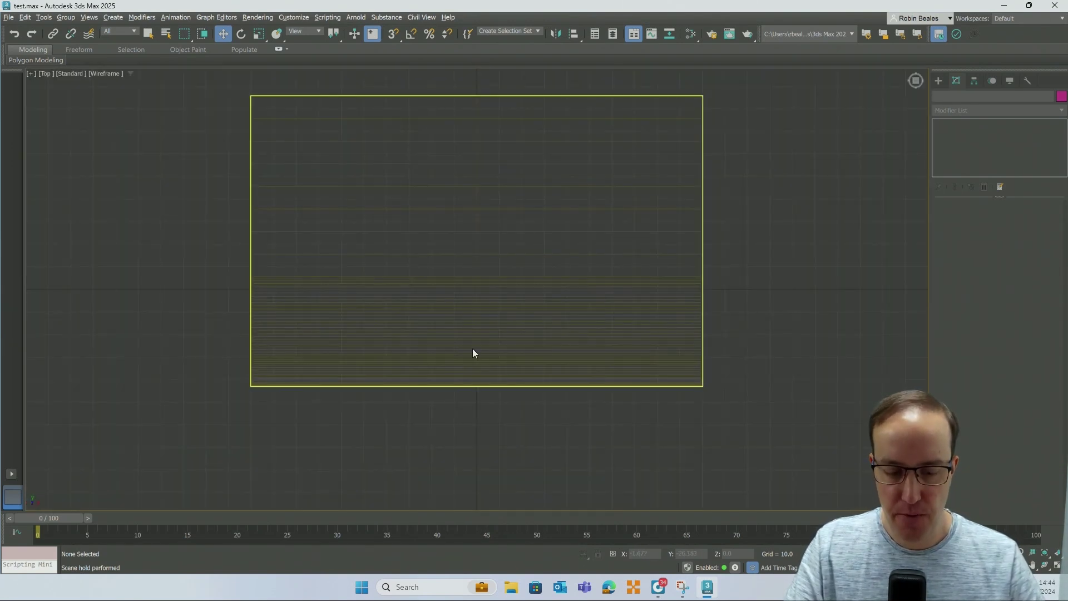
{"action": "middle_click_drag", "start_coordinate": [466, 349], "coordinate": [494, 260], "text": "alt"}
{"action": "left_click", "coordinate": [494, 261]}
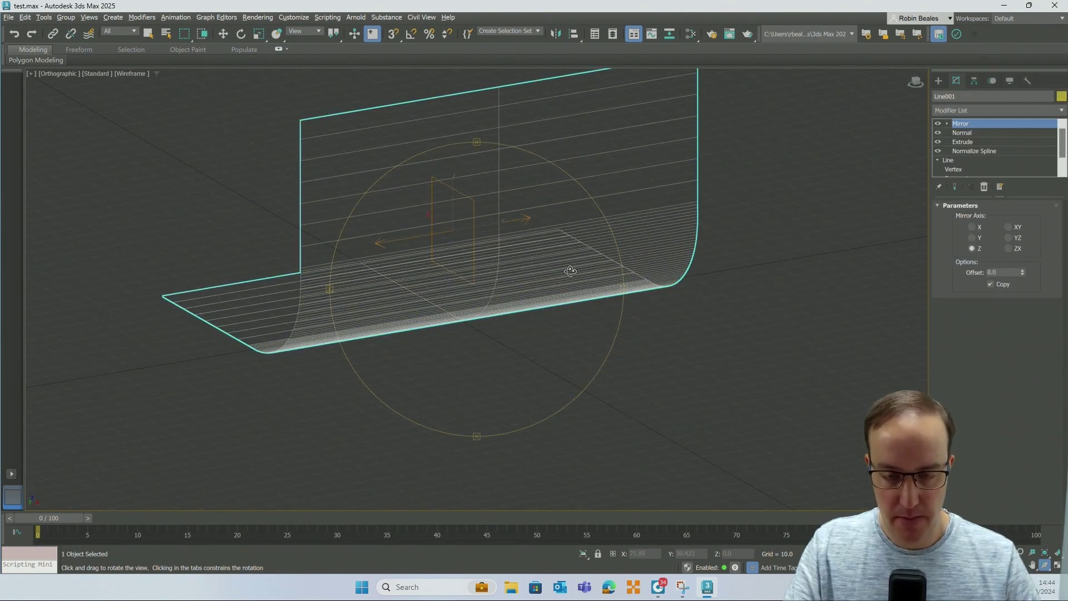
{"action": "key", "text": "ctrl+d"}
{"action": "key", "text": "t"}
{"action": "key", "text": "Escape"}
{"action": "left_click", "coordinate": [938, 81]}
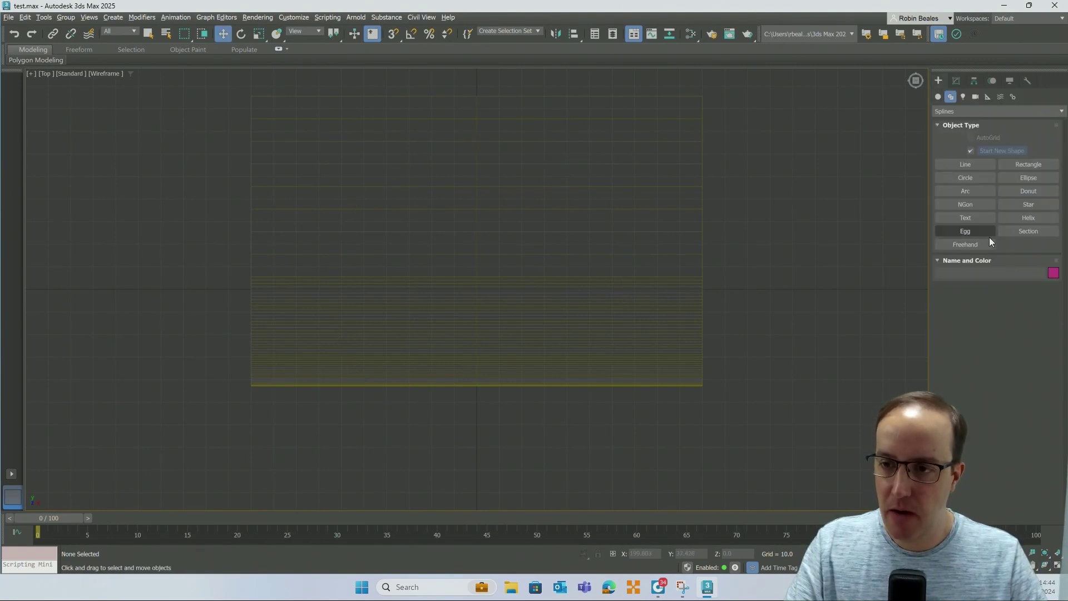
{"action": "left_click", "coordinate": [938, 97]}
{"action": "left_click", "coordinate": [965, 206]}
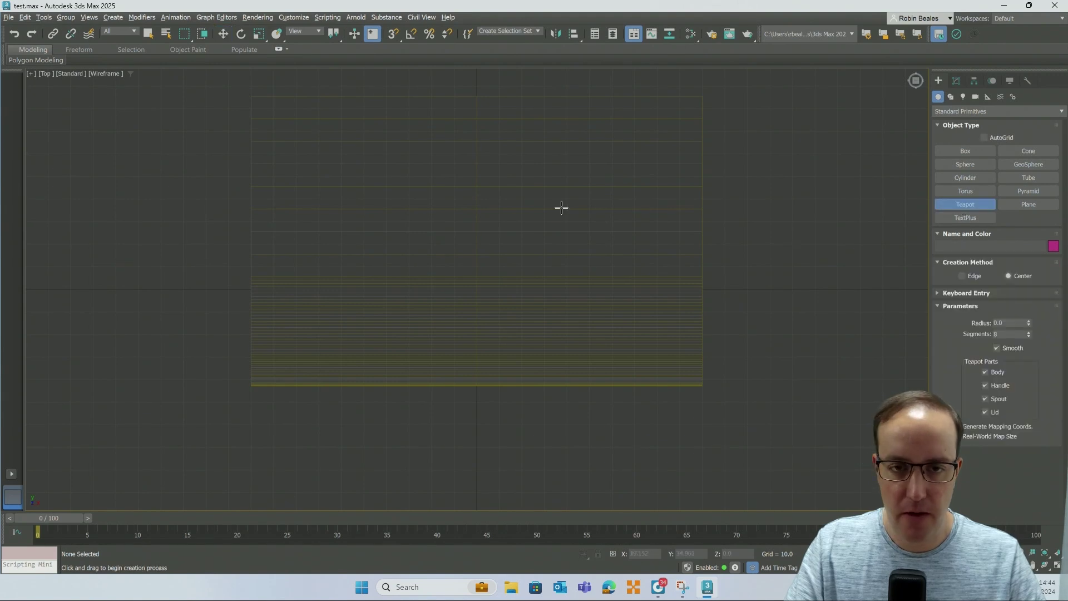
{"action": "left_click_drag", "start_coordinate": [473, 186], "coordinate": [499, 207]}
Move the teapot to X 0, Y 0 using exact coordinates
{"action": "left_click", "coordinate": [241, 34]}
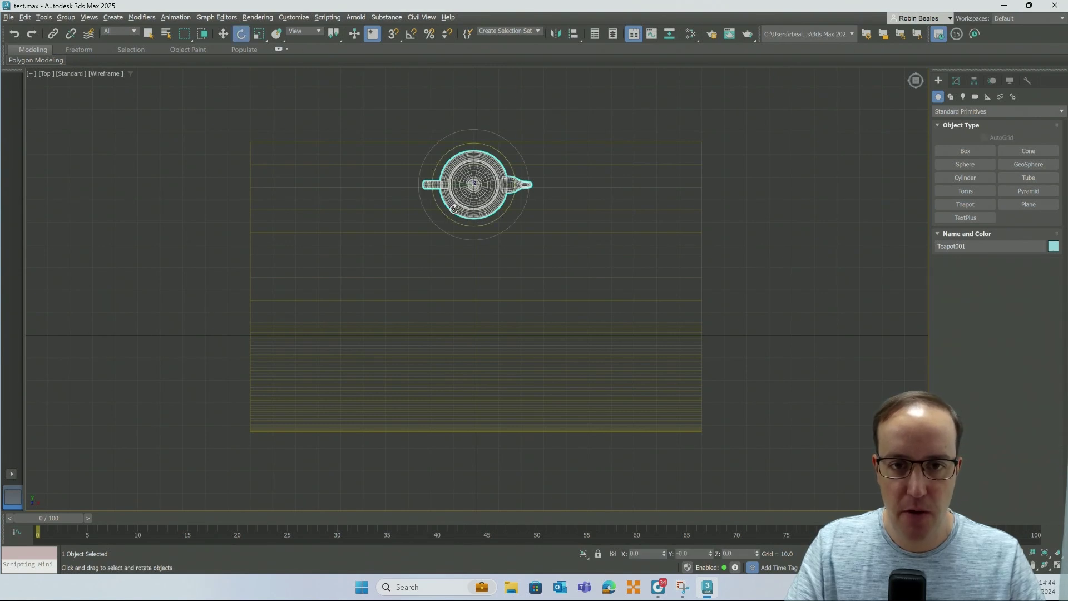
{"action": "left_click", "coordinate": [222, 34]}
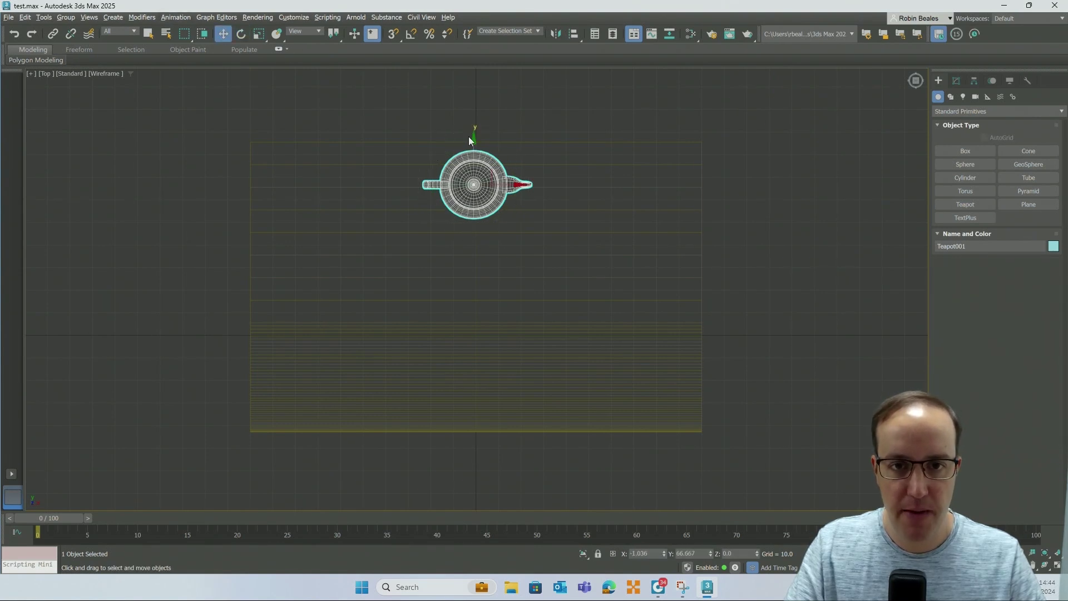
{"action": "double_click", "coordinate": [645, 554]}
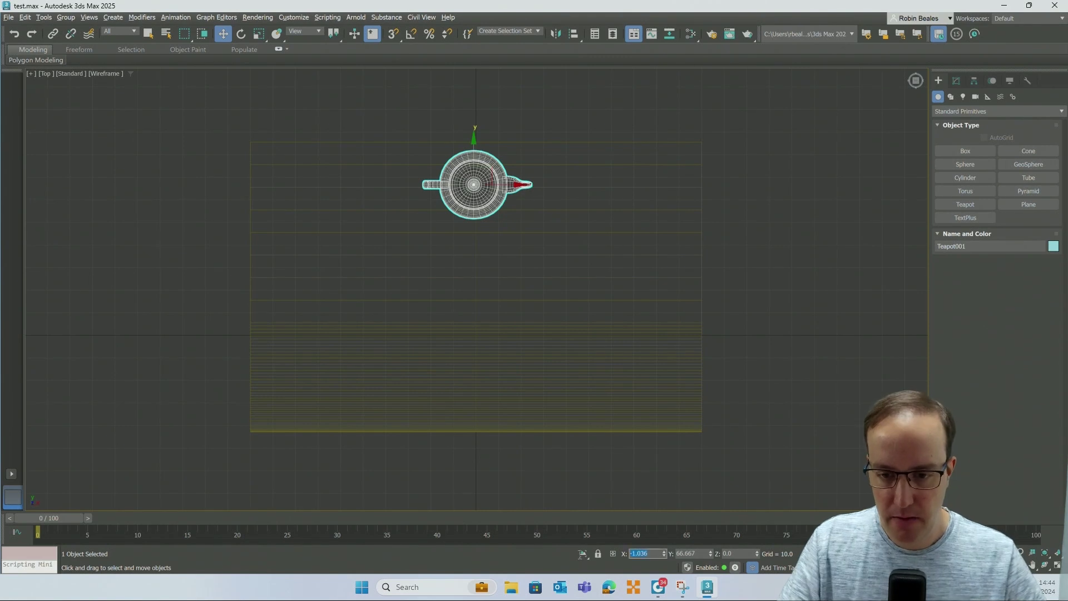
{"action": "type", "text": "0"}
{"action": "key", "text": "Tab"}
{"action": "type", "text": "0"}
{"action": "key", "text": "Tab"}
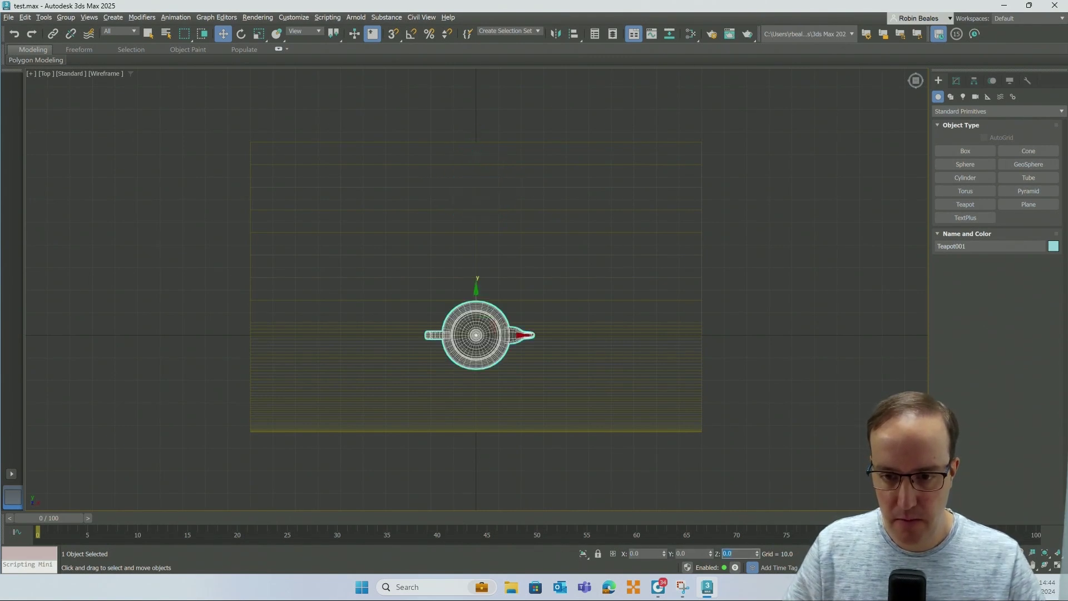
{"action": "key", "text": "Return"}
Move the teapot along Y to about 45.6 and adjust its base to the backdrop floor in the Left view
{"action": "left_click_drag", "start_coordinate": [477, 294], "coordinate": [477, 191]}
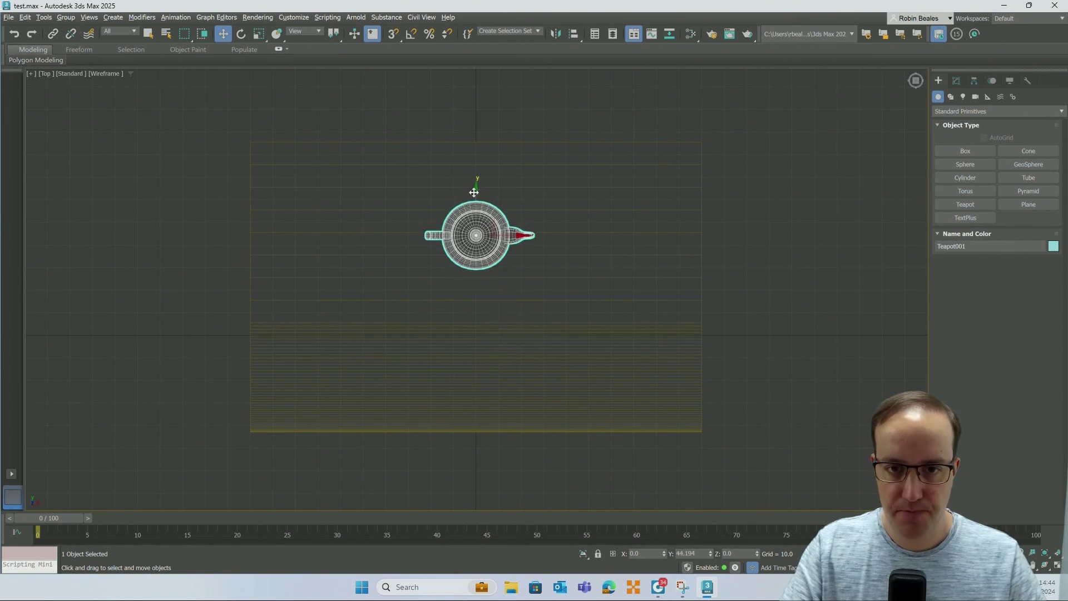
{"action": "left_click", "coordinate": [842, 194]}
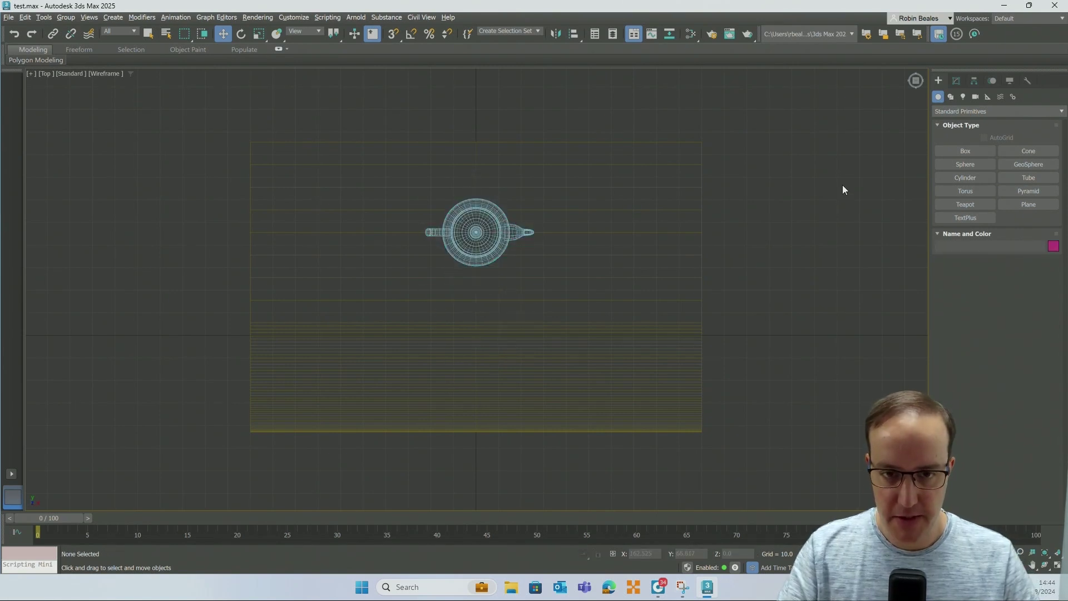
{"action": "key", "text": "l"}
{"action": "left_click", "coordinate": [205, 387]}
{"action": "key", "text": "z"}
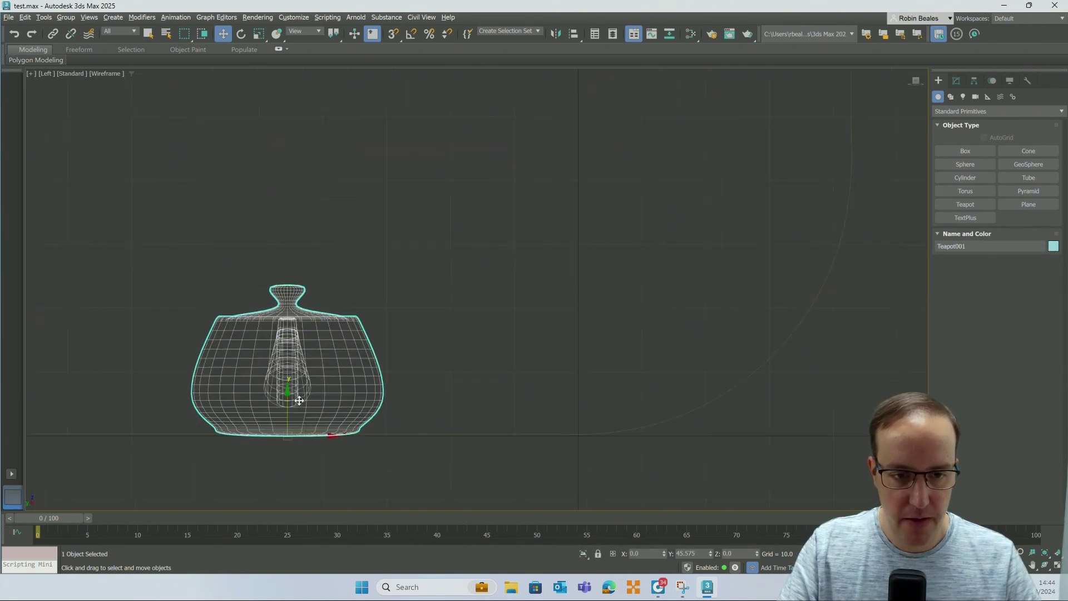
{"action": "left_click_drag", "start_coordinate": [331, 376], "coordinate": [340, 367]}
{"action": "left_click", "coordinate": [495, 450]}
Create a targeted Physical camera in the Top view at about X 0, Y 150, aimed at the teapot
{"action": "key", "text": "p"}
{"action": "middle_click_drag", "start_coordinate": [444, 330], "coordinate": [458, 376], "text": "alt"}
{"action": "key", "text": "t"}
{"action": "middle_click_drag", "start_coordinate": [518, 280], "coordinate": [503, 378]}
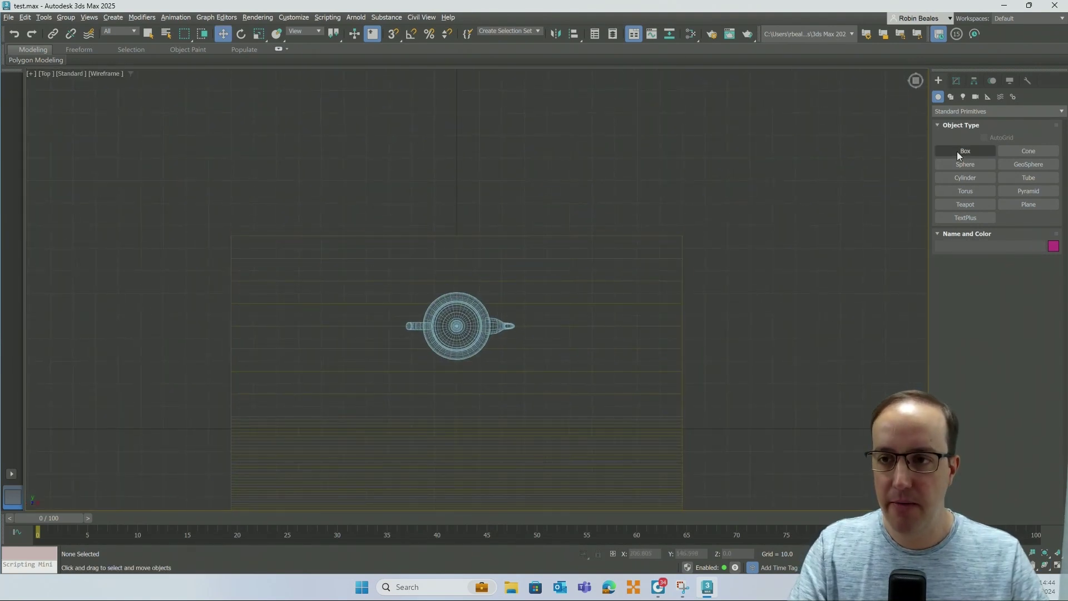
{"action": "left_click", "coordinate": [976, 96]}
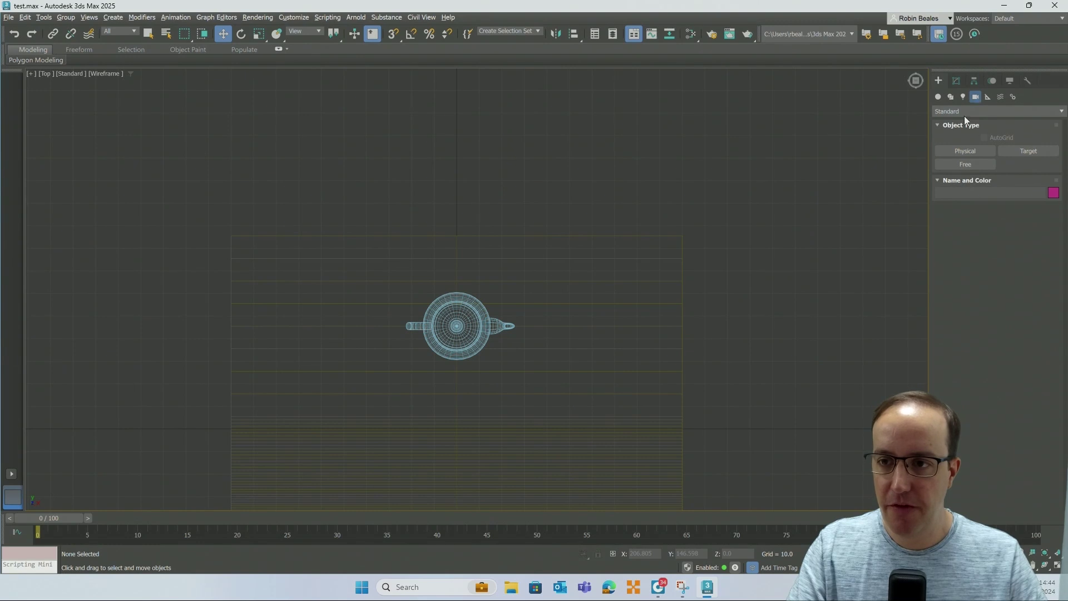
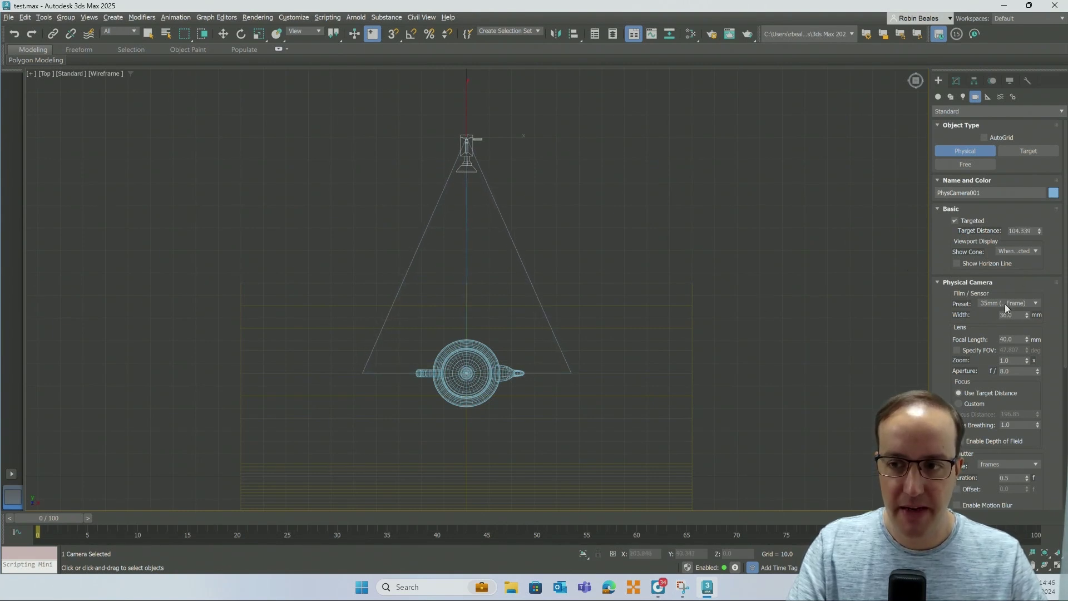
Raise the camera in the Left view to teapot height and move its target up to about Z 10.9
{"action": "left_click", "coordinate": [223, 35]}
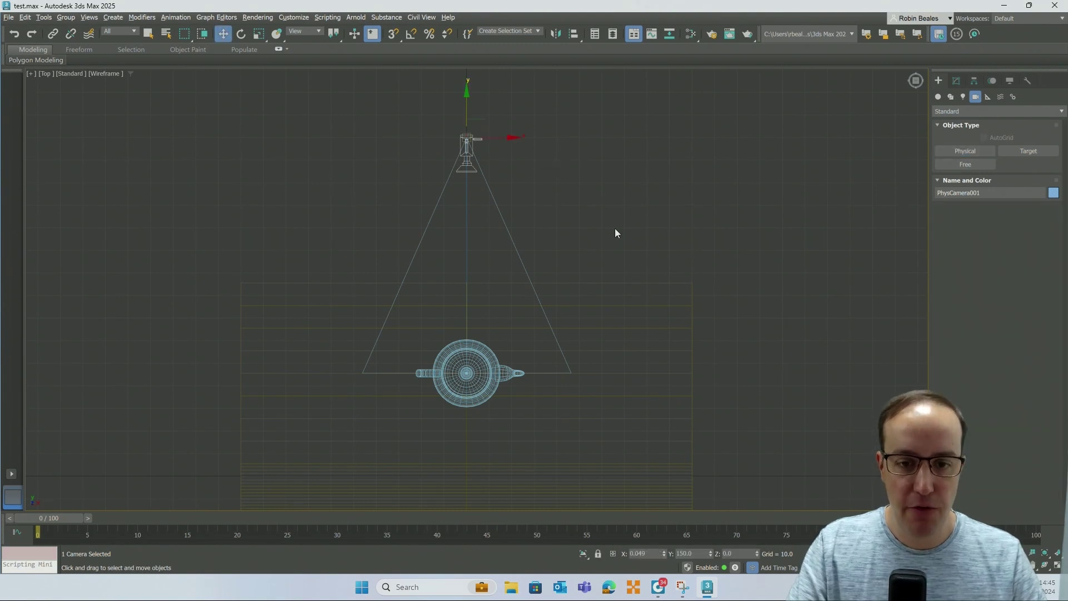
{"action": "key", "text": "l"}
{"action": "scroll", "coordinate": [427, 282], "scroll_direction": "down", "scroll_amount": 10}
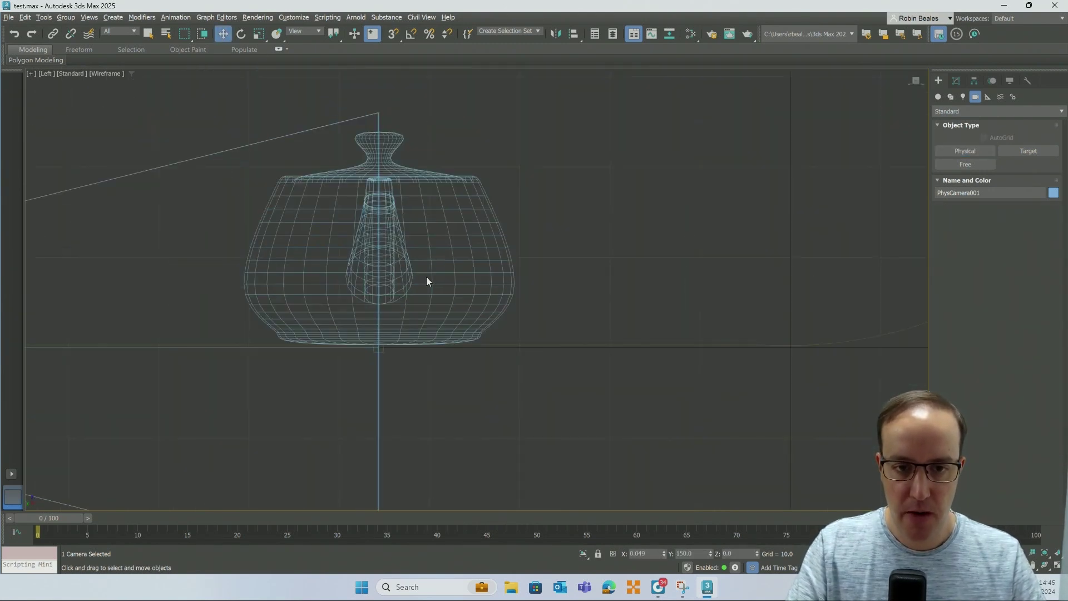
{"action": "left_click_drag", "start_coordinate": [183, 271], "coordinate": [193, 231]}
{"action": "left_click", "coordinate": [519, 314]}
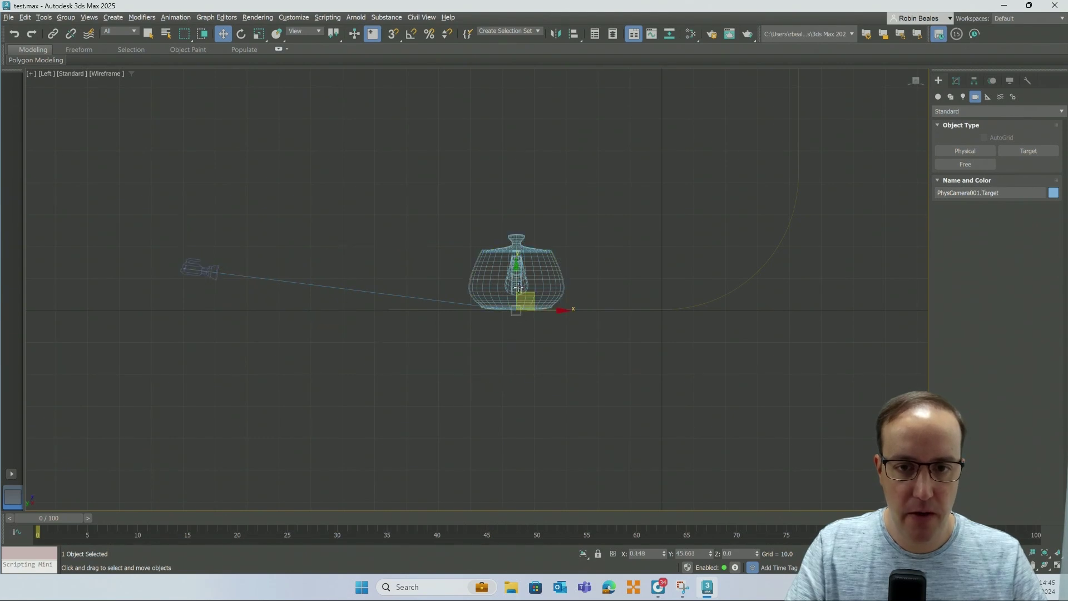
{"action": "left_click_drag", "start_coordinate": [518, 263], "coordinate": [518, 234]}
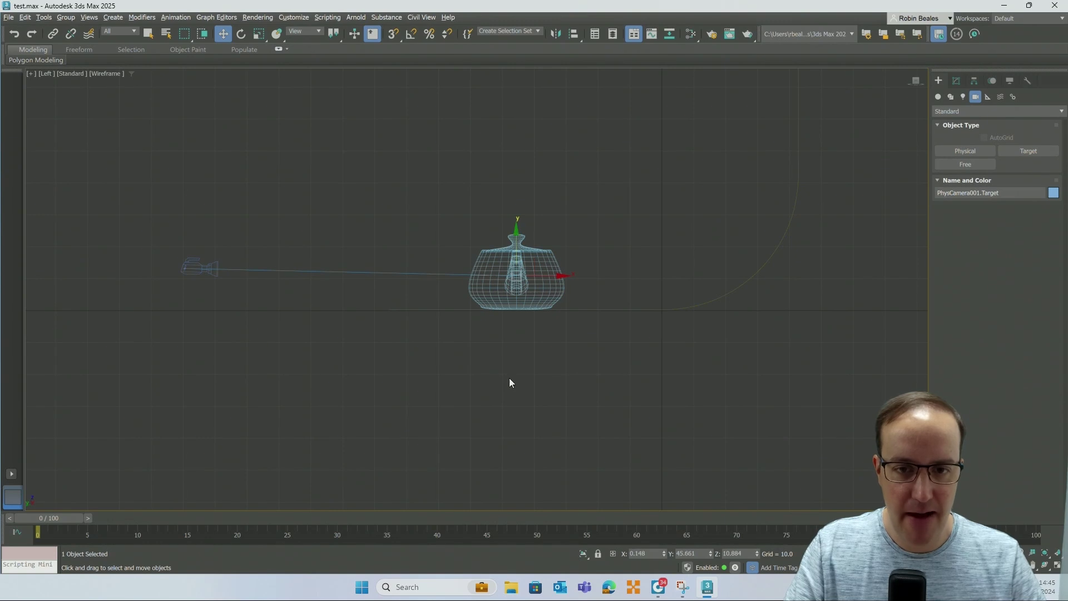
Restore the four-viewport layout and switch the Perspective viewport to the Physical camera's view
{"action": "key", "text": "t"}
{"action": "left_click", "coordinate": [545, 223]}
{"action": "key", "text": "alt+w"}
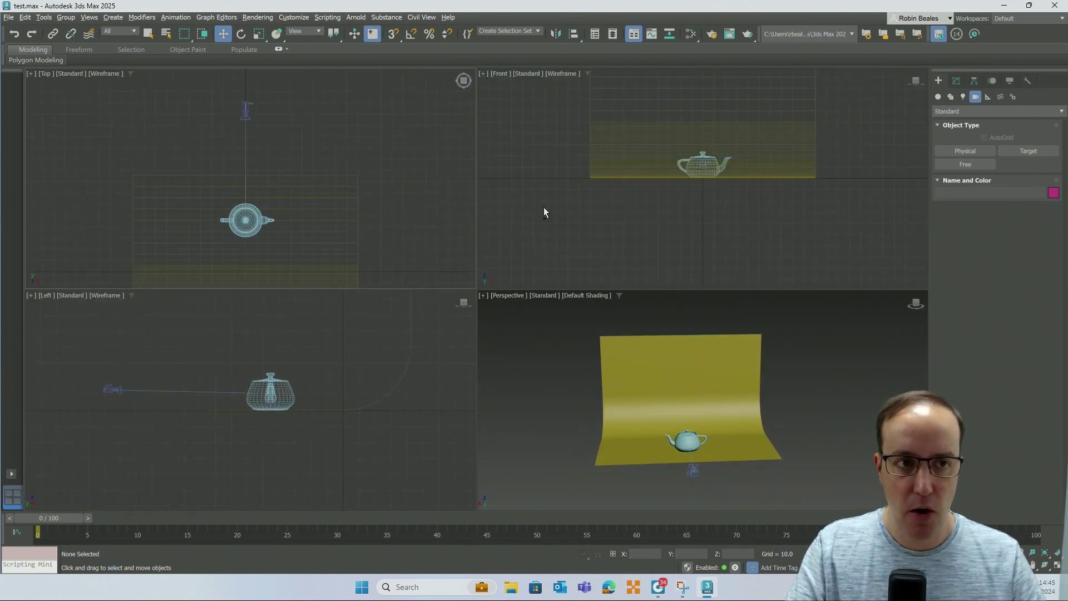
{"action": "left_click", "coordinate": [508, 331]}
{"action": "key", "text": "c"}
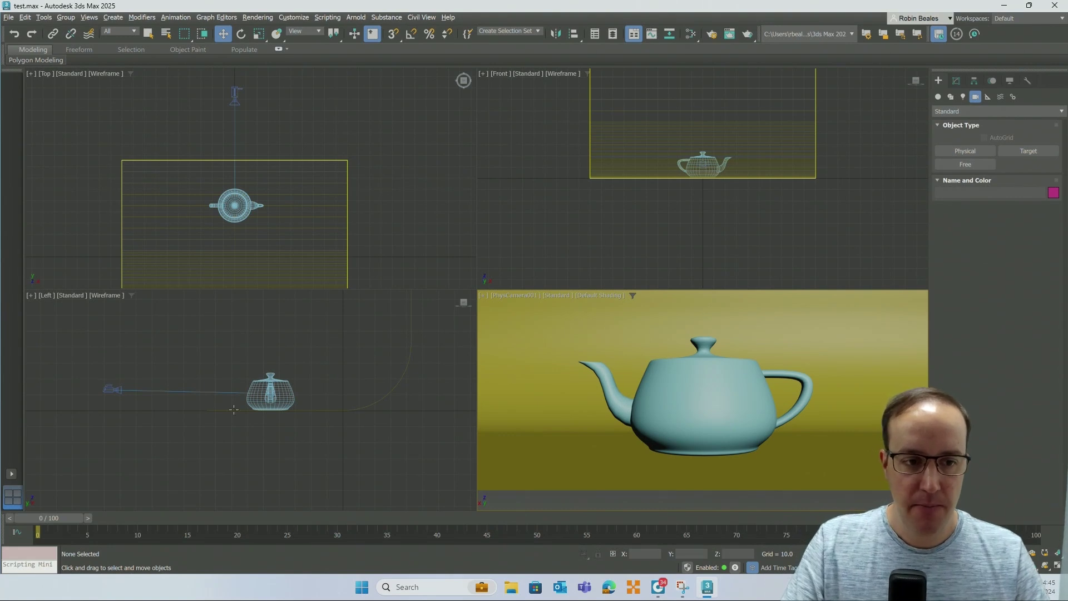
Move the camera closer to the teapot in the Left view, to about Y 123, and maximize the camera view
{"action": "left_click", "coordinate": [108, 385]}
{"action": "left_click_drag", "start_coordinate": [139, 389], "coordinate": [148, 348]}
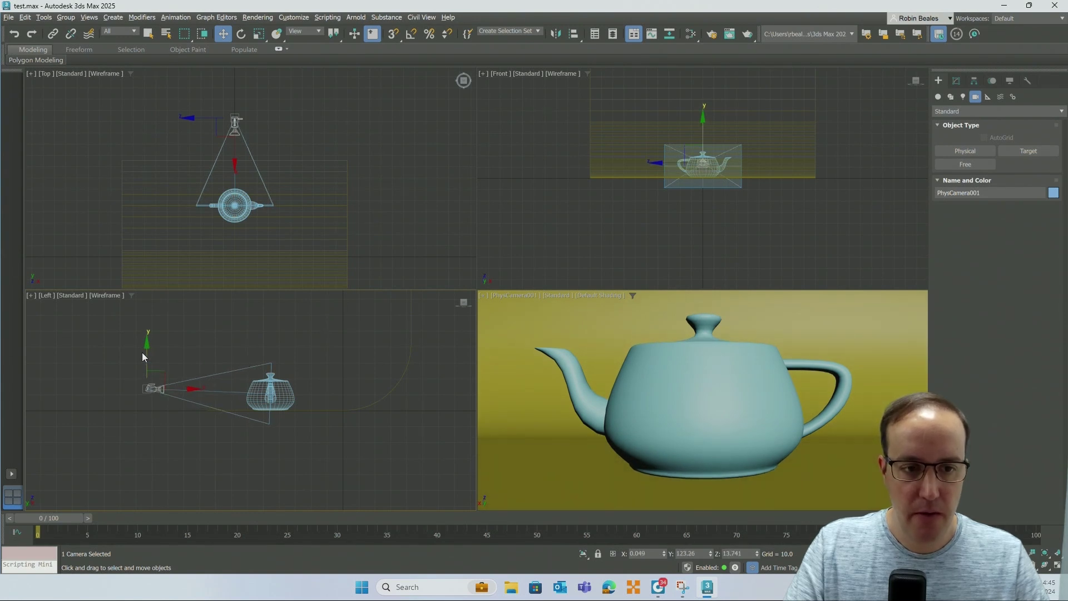
{"action": "left_click", "coordinate": [231, 327]}
{"action": "left_click", "coordinate": [552, 334]}
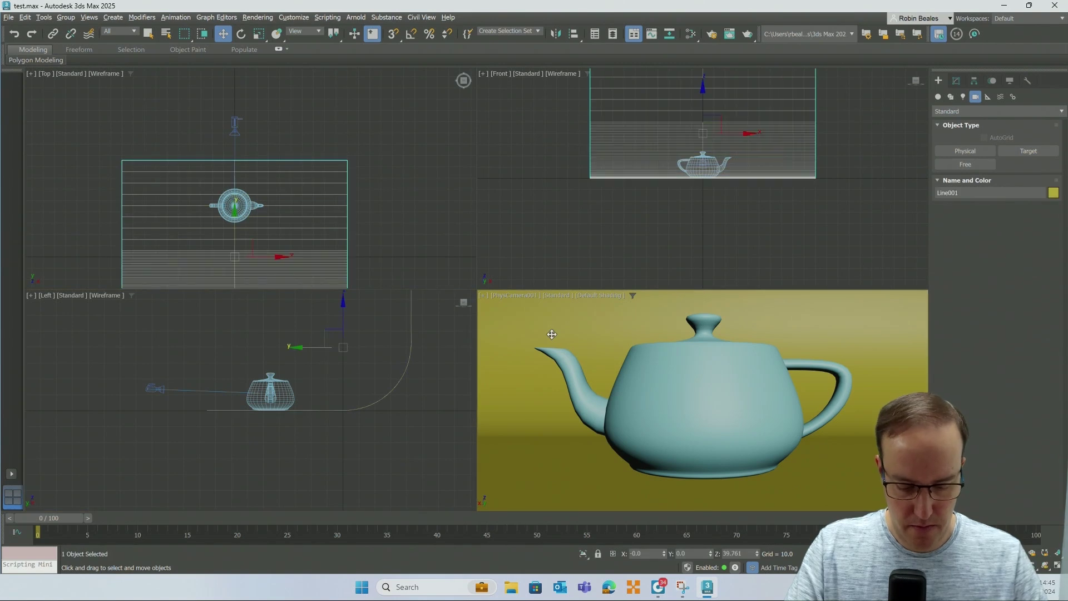
{"action": "key", "text": "alt+w"}
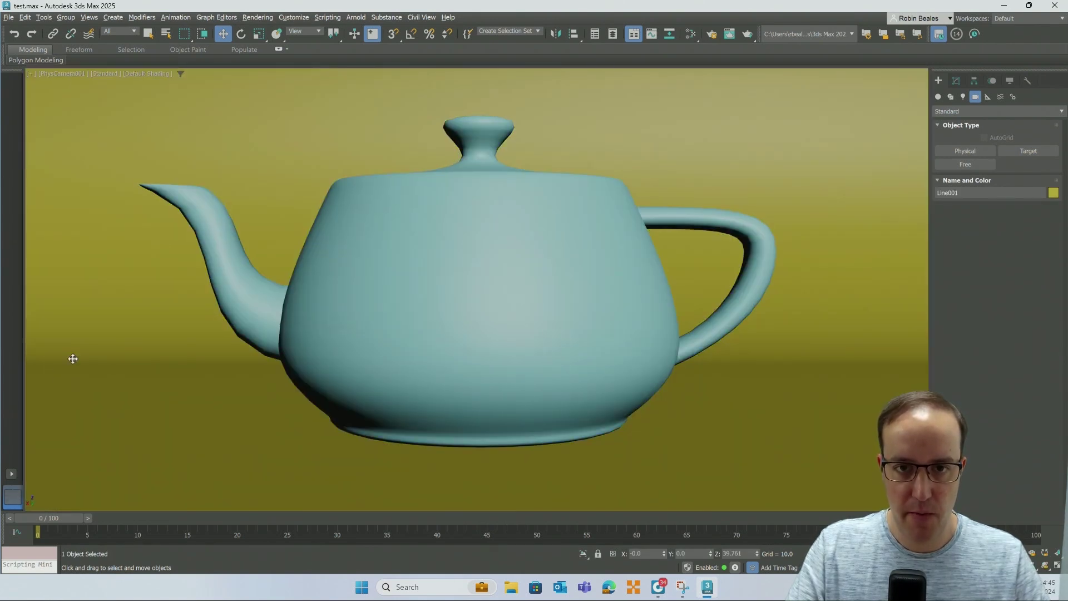
Set the teapot's segments to 32 and save the scene
{"action": "left_click", "coordinate": [471, 238]}
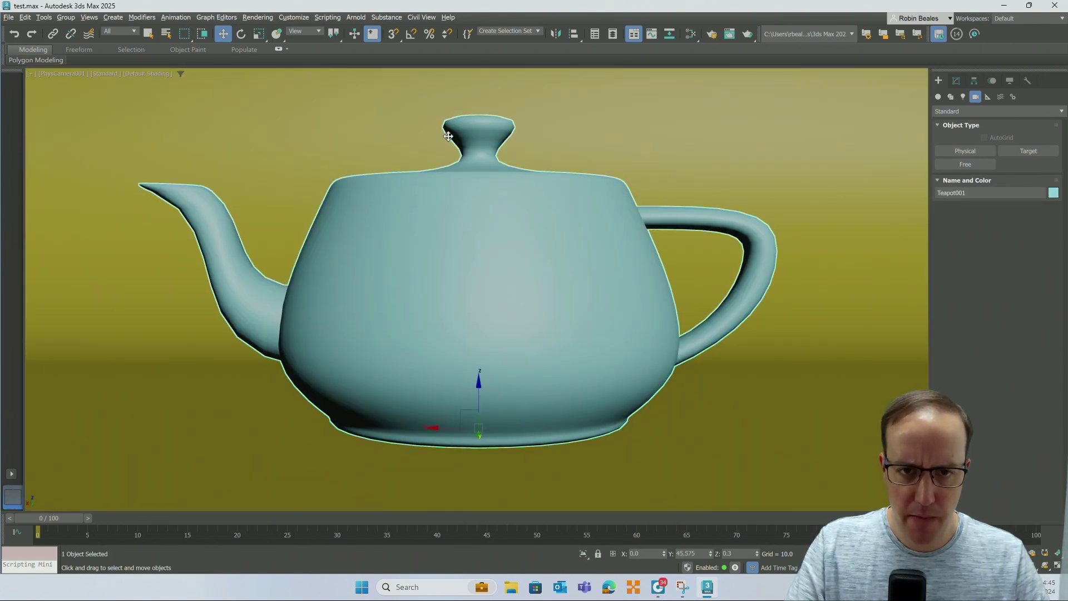
{"action": "left_click", "coordinate": [957, 81]}
{"action": "left_click", "coordinate": [994, 234]}
{"action": "type", "text": "32"}
{"action": "key", "text": "Return"}
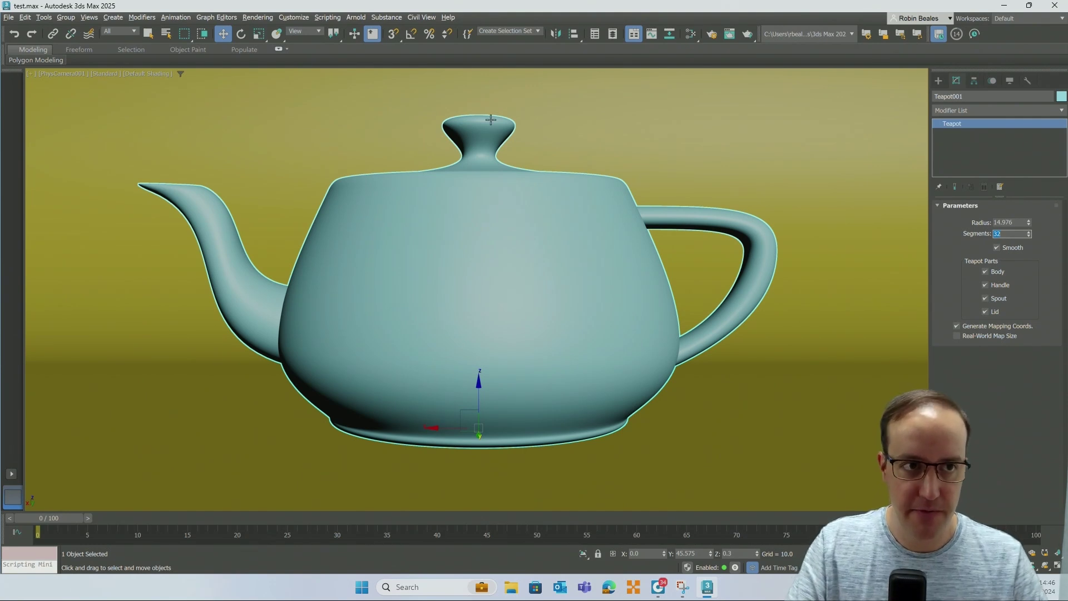
{"action": "left_click", "coordinate": [9, 17]}
{"action": "left_click", "coordinate": [23, 105]}
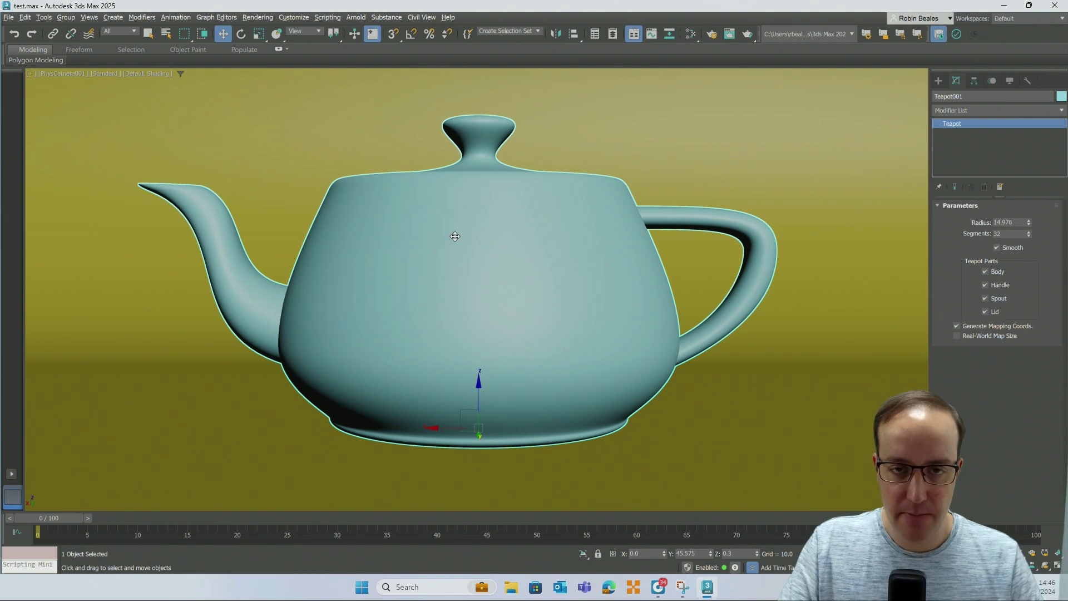
Switch to the Top view, choose Arnold as the renderer in Render Setup and close the dialog
{"action": "key", "text": "t"}
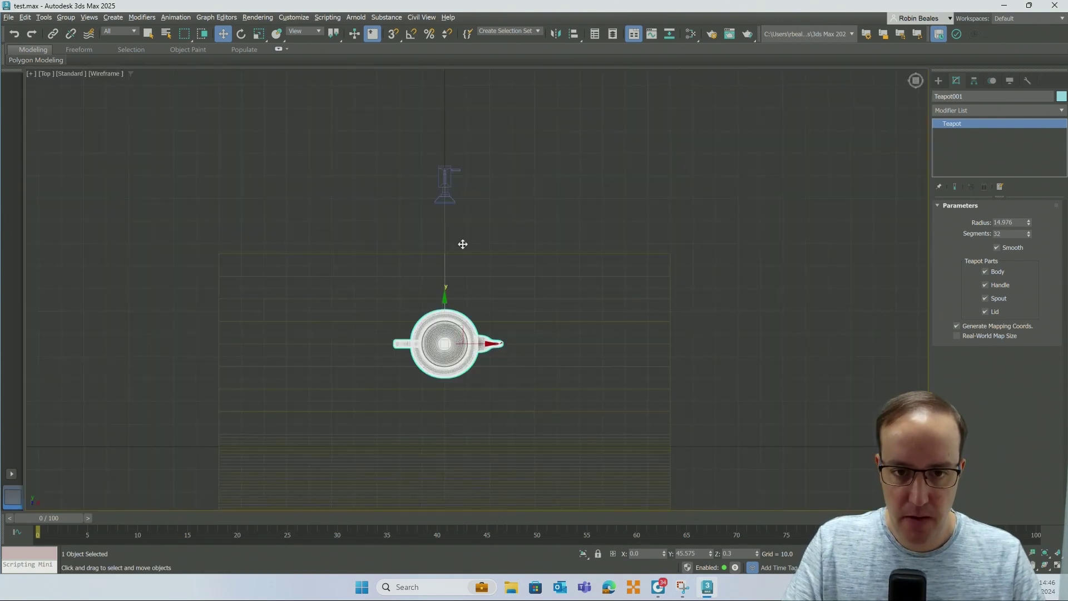
{"action": "left_click", "coordinate": [555, 176]}
{"action": "left_click", "coordinate": [713, 34]}
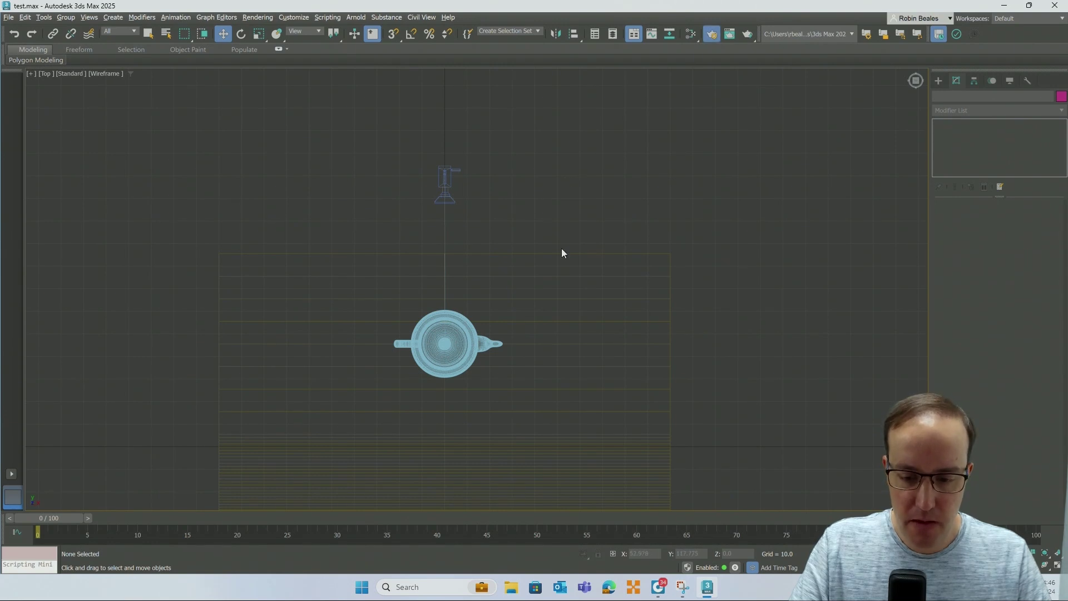
{"action": "left_click_drag", "start_coordinate": [572, 190], "coordinate": [544, 125]}
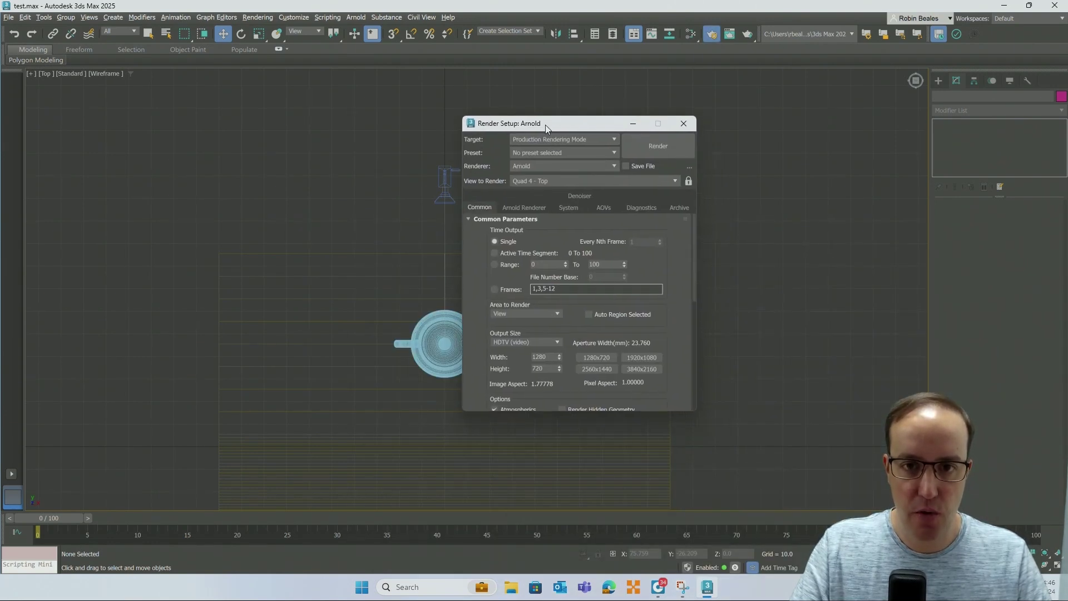
{"action": "left_click", "coordinate": [523, 166]}
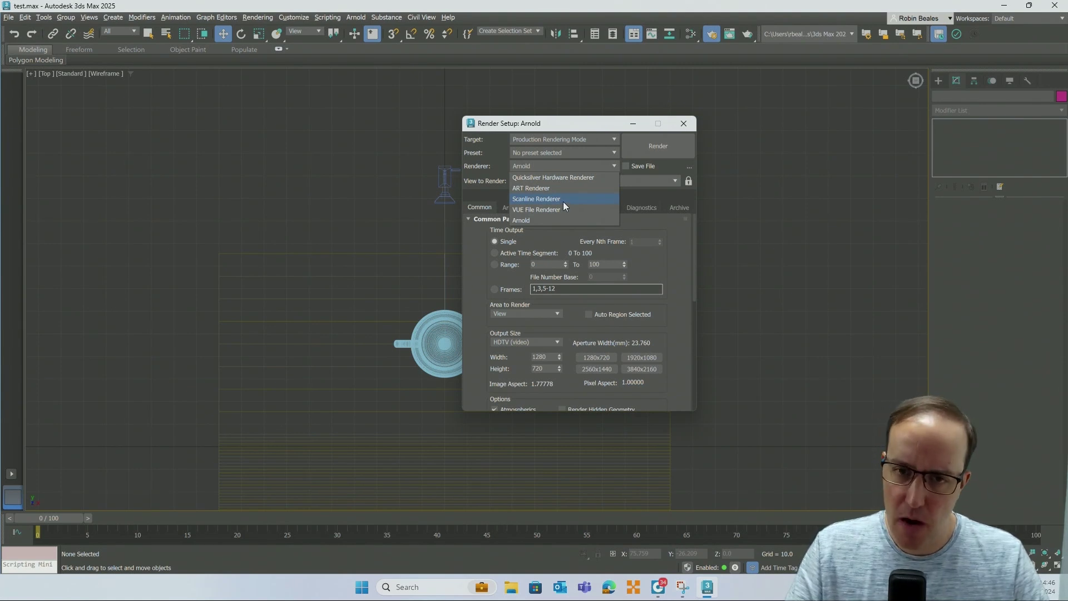
{"action": "left_click", "coordinate": [542, 220]}
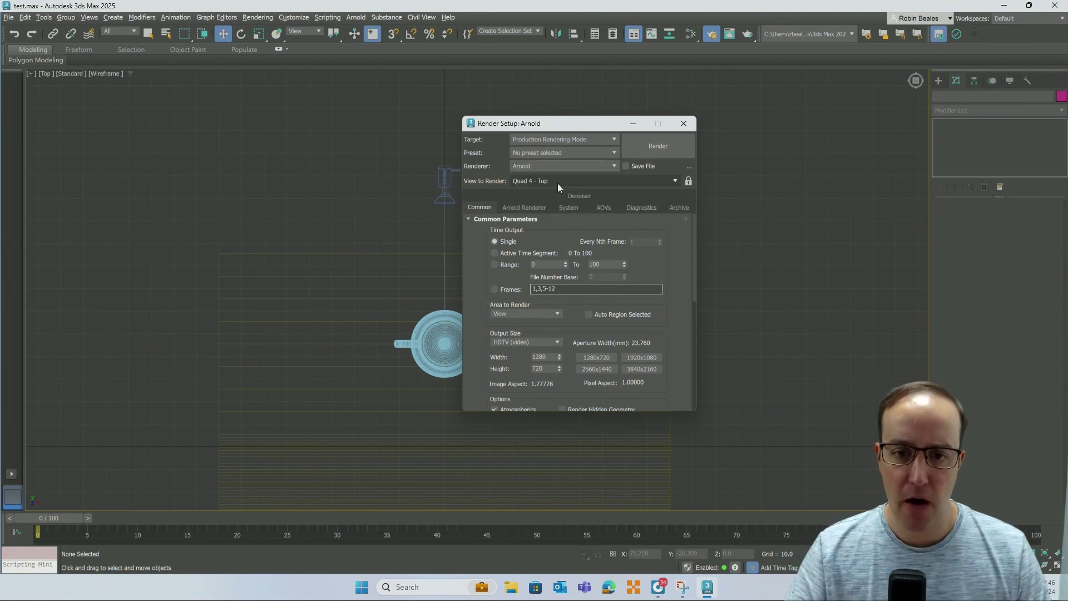
{"action": "left_click", "coordinate": [689, 124]}
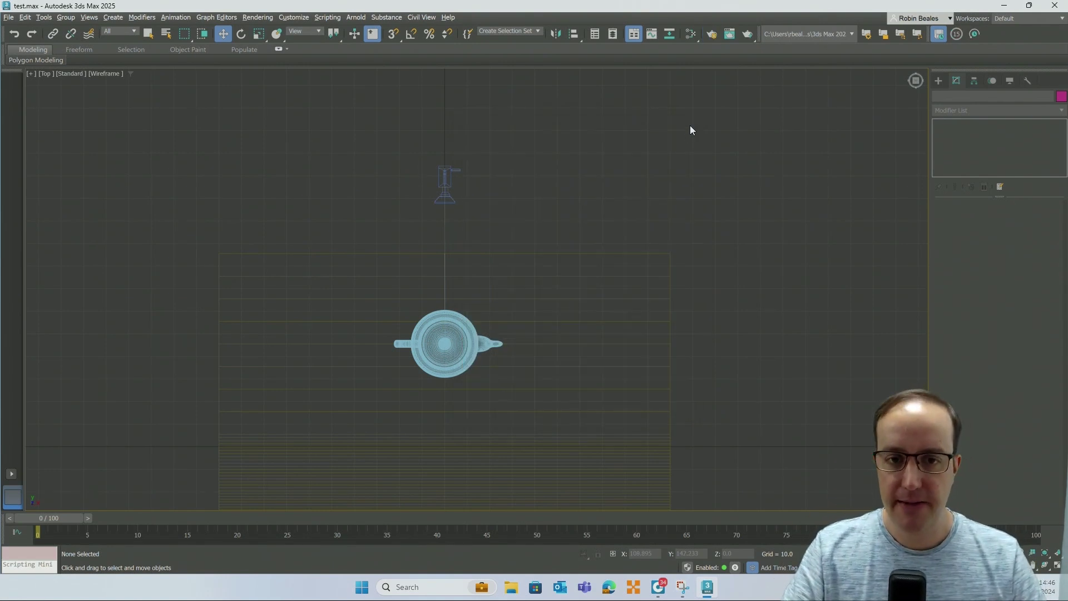
Create a 24 by 24 Arnold quad light in the Top view, off to the spout side of the camera
{"action": "middle_click_drag", "start_coordinate": [450, 197], "coordinate": [491, 200]}
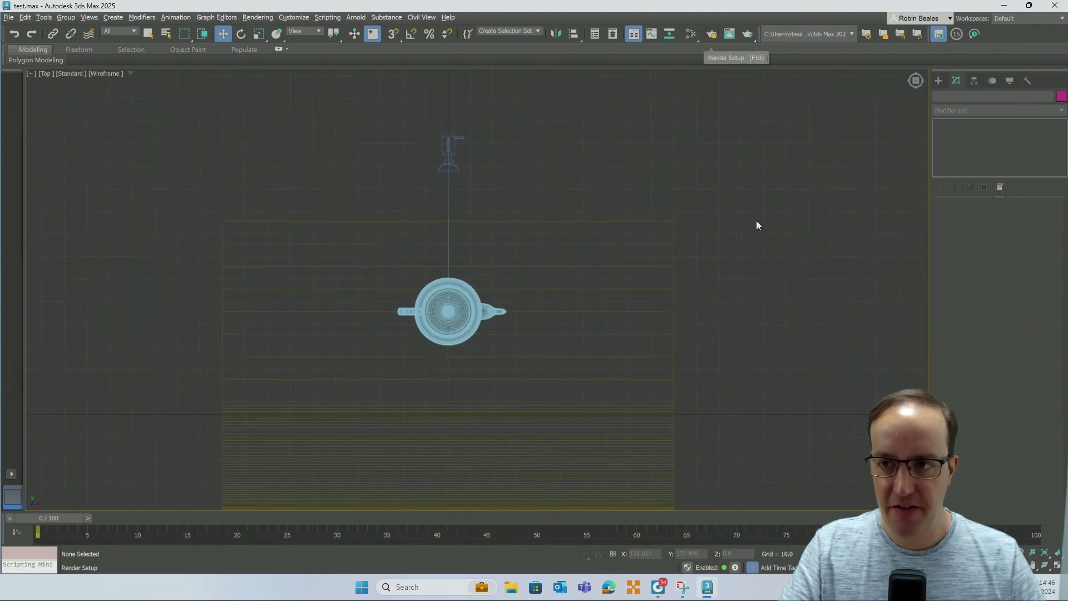
{"action": "middle_click_drag", "start_coordinate": [773, 282], "coordinate": [769, 271]}
{"action": "left_click", "coordinate": [939, 81]}
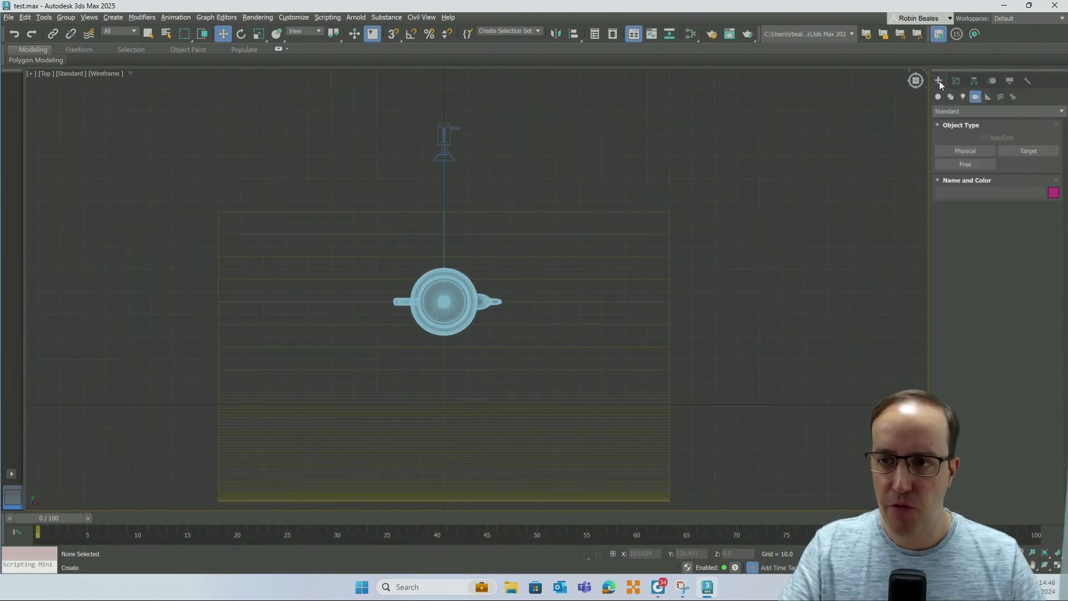
{"action": "left_click", "coordinate": [963, 97]}
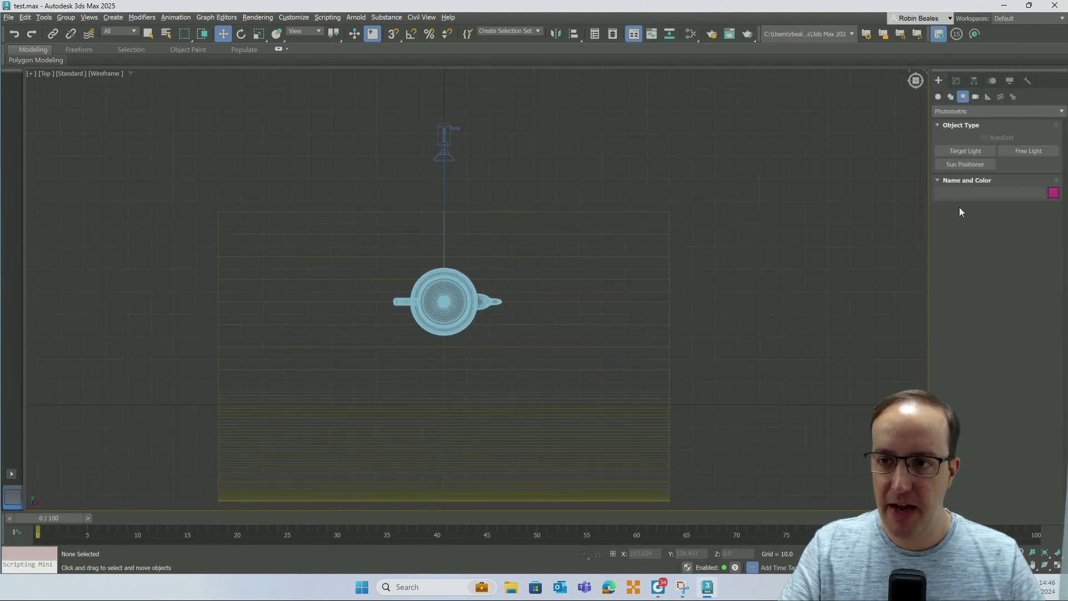
{"action": "left_click", "coordinate": [966, 111]}
{"action": "left_click", "coordinate": [952, 143]}
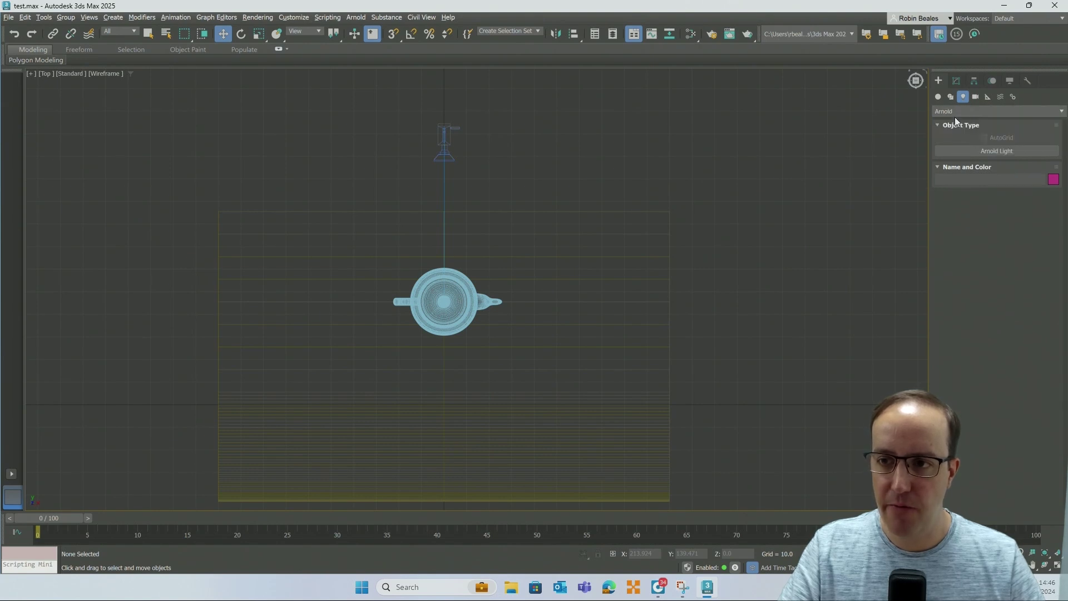
{"action": "left_click", "coordinate": [980, 151]}
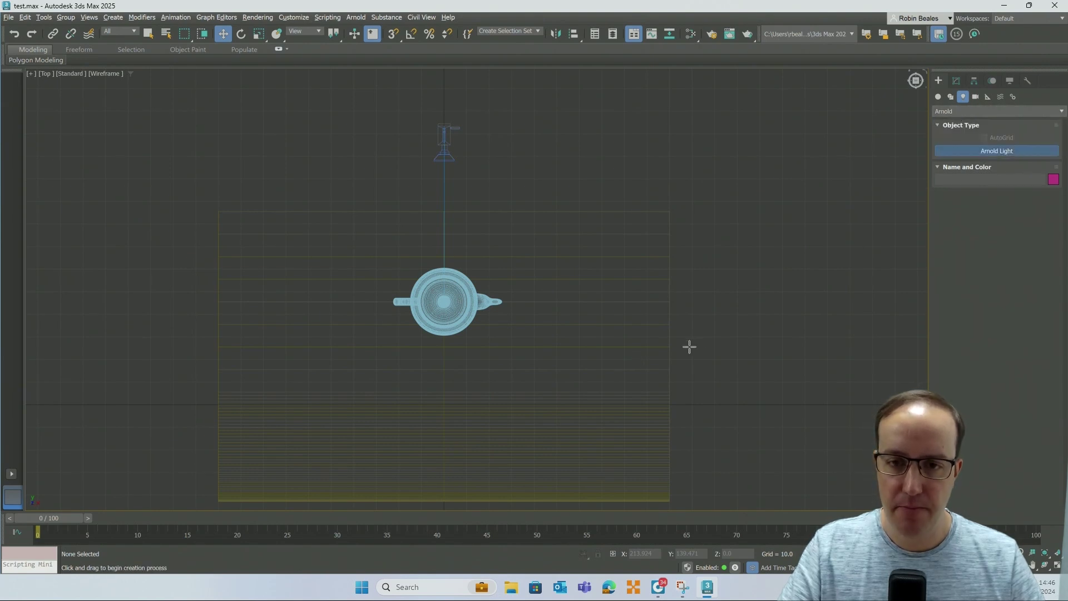
{"action": "middle_click_drag", "start_coordinate": [675, 229], "coordinate": [690, 286]}
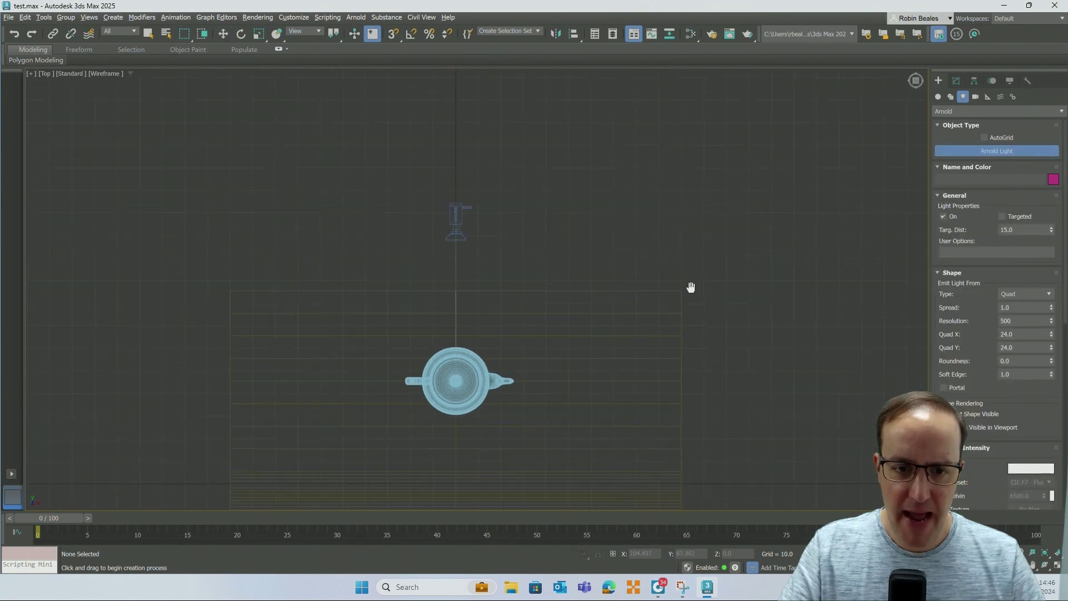
{"action": "middle_click_drag", "start_coordinate": [708, 341], "coordinate": [708, 313]}
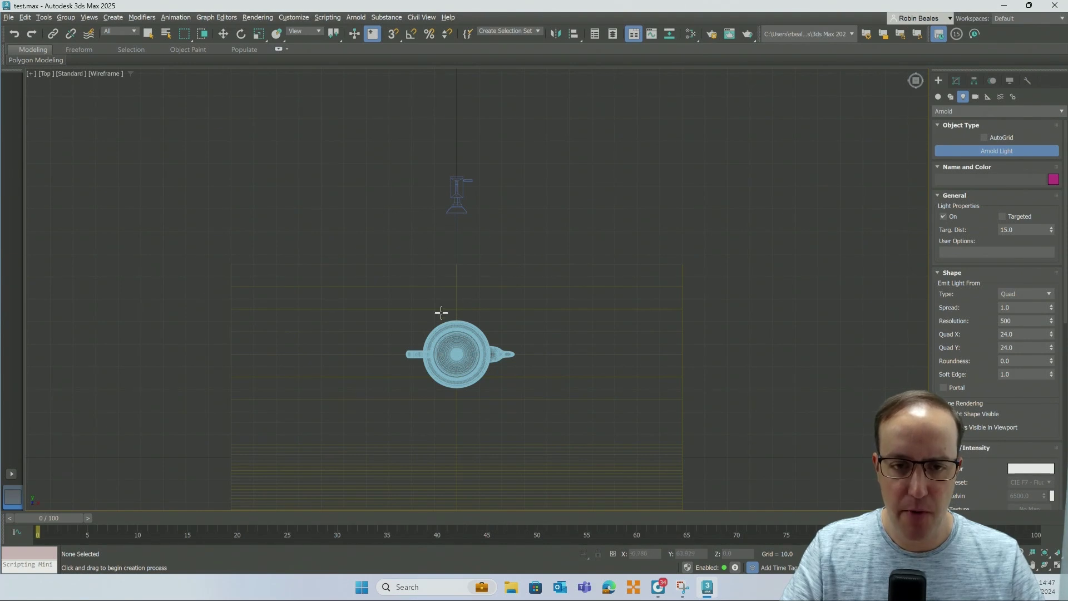
{"action": "middle_click_drag", "start_coordinate": [478, 353], "coordinate": [406, 327]}
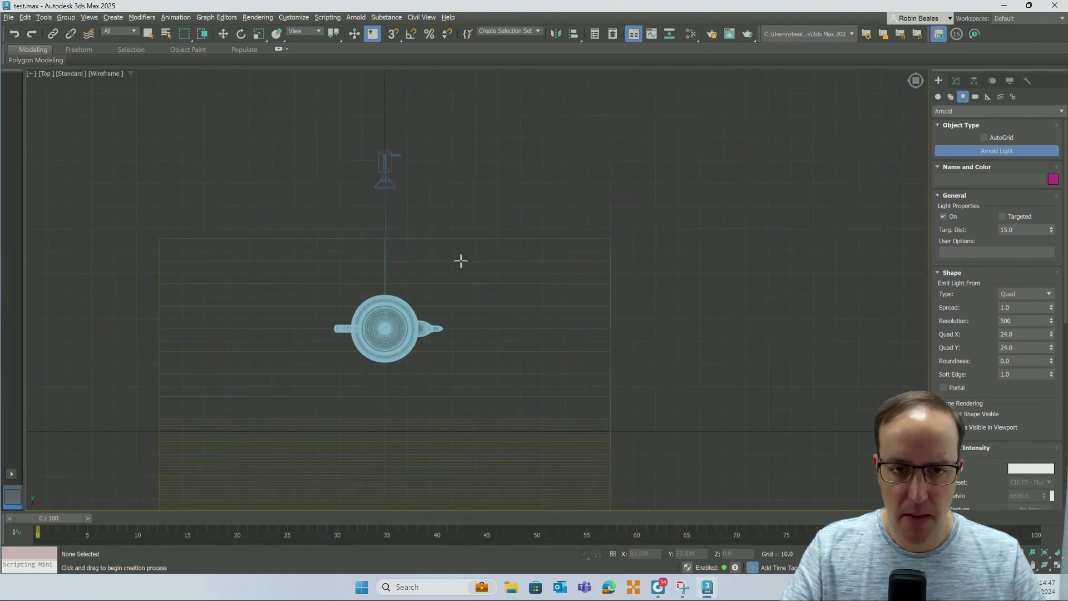
{"action": "left_click", "coordinate": [552, 180]}
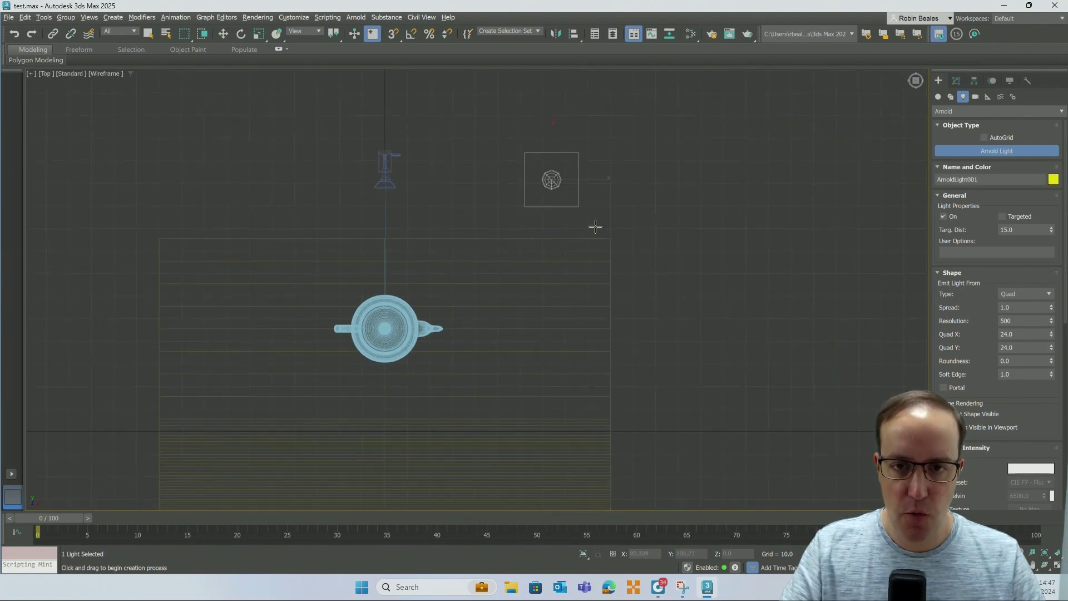
Centre the Arnold light over the teapot in the Top view, at X 0 and about Y 45.8
{"action": "left_click", "coordinate": [223, 35]}
{"action": "left_click_drag", "start_coordinate": [568, 159], "coordinate": [403, 304]}
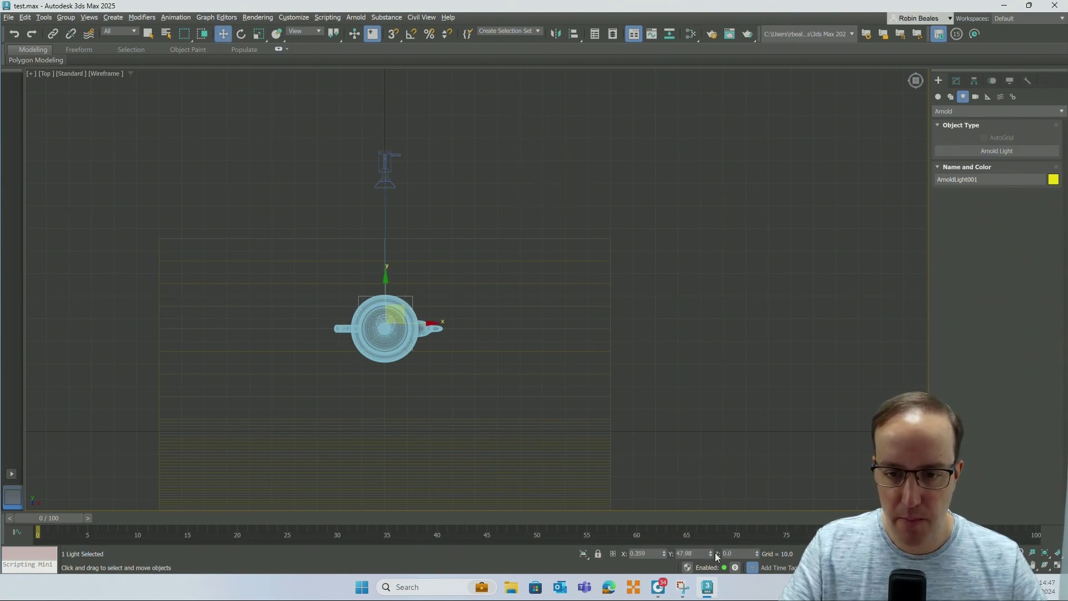
{"action": "double_click", "coordinate": [641, 554]}
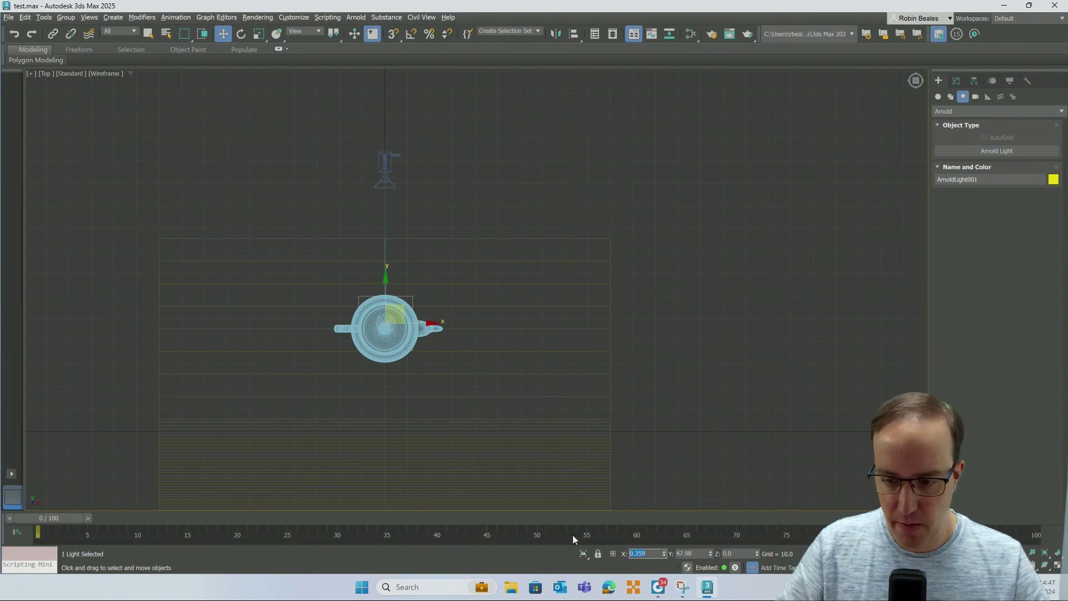
{"action": "type", "text": "0"}
{"action": "key", "text": "Return"}
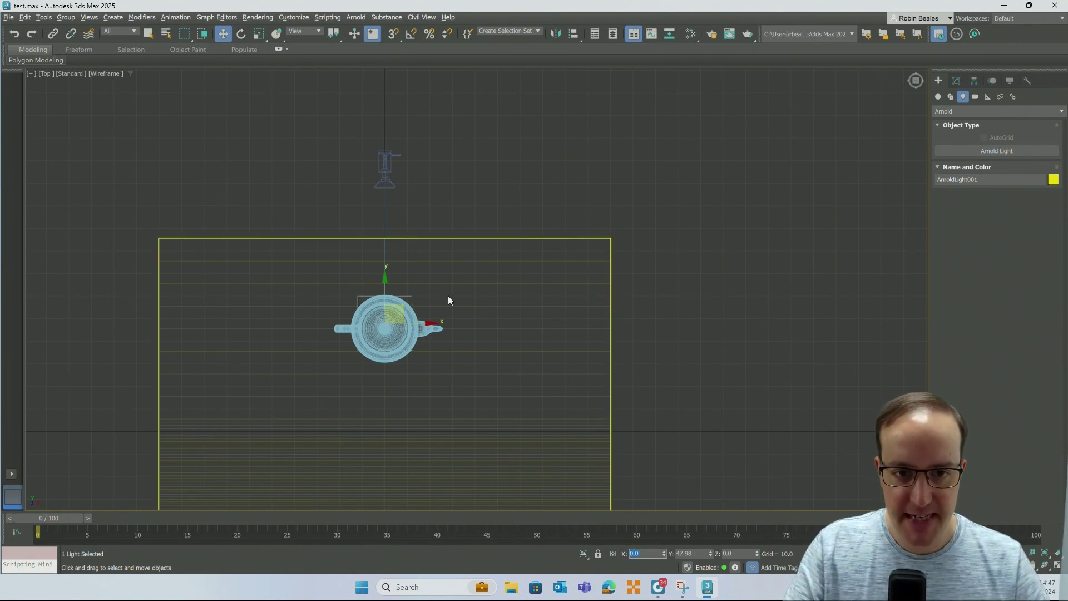
{"action": "mouse_move", "coordinate": [382, 272]}
{"action": "left_mouse_down"}
{"action": "mouse_move", "coordinate": [383, 261]}
{"action": "mouse_move", "coordinate": [386, 284]}
{"action": "left_mouse_up"}
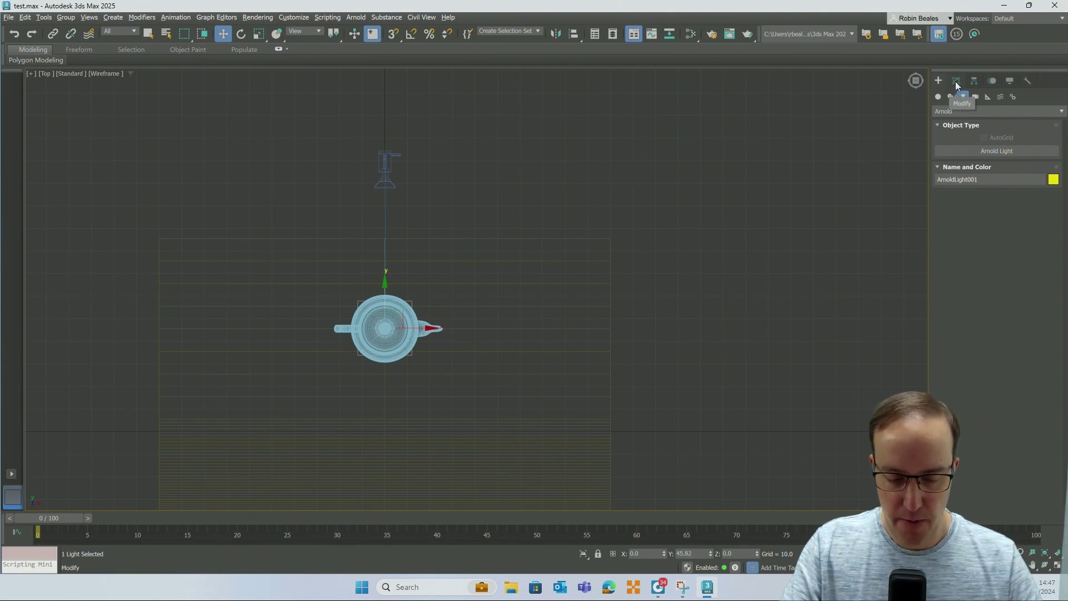
Raise the Arnold light above the teapot in the Front view to about Z 96
{"action": "key", "text": "f"}
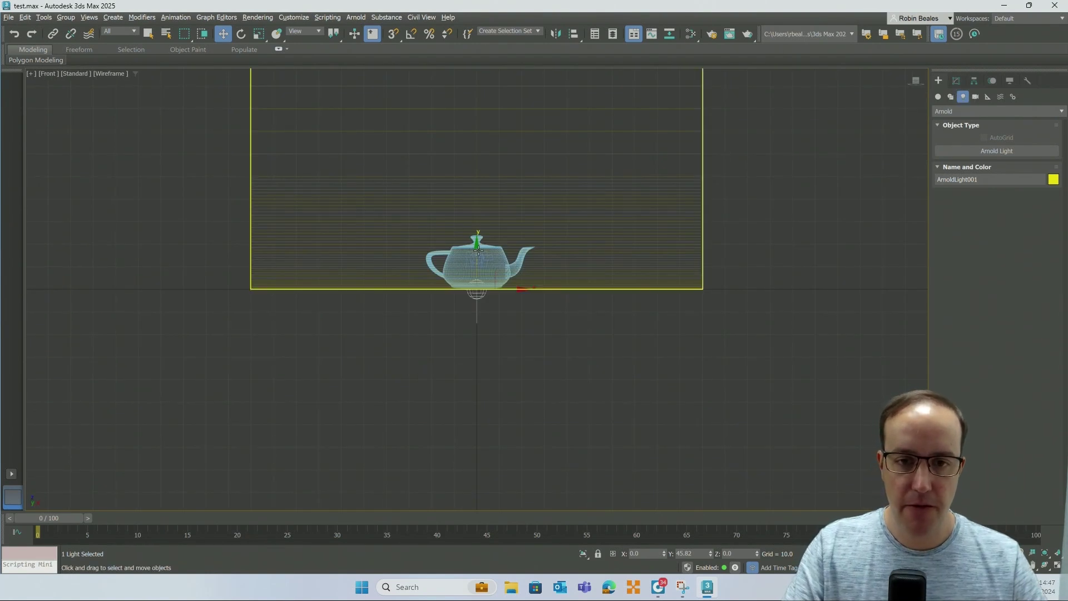
{"action": "left_click_drag", "start_coordinate": [477, 248], "coordinate": [489, 89]}
{"action": "middle_click_drag", "start_coordinate": [490, 103], "coordinate": [501, 156]}
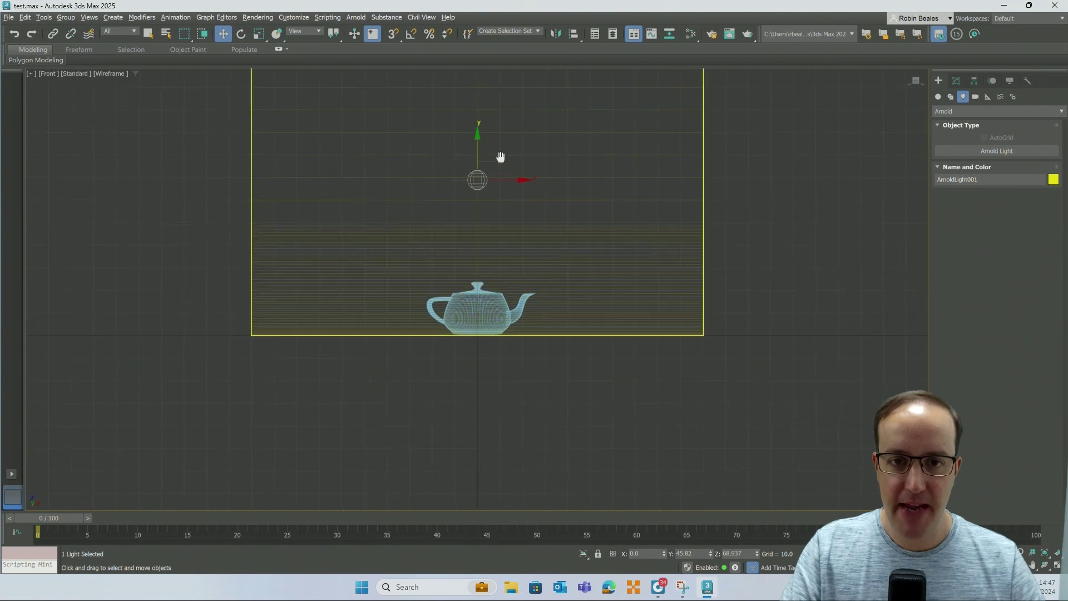
{"action": "left_click_drag", "start_coordinate": [477, 140], "coordinate": [477, 79]}
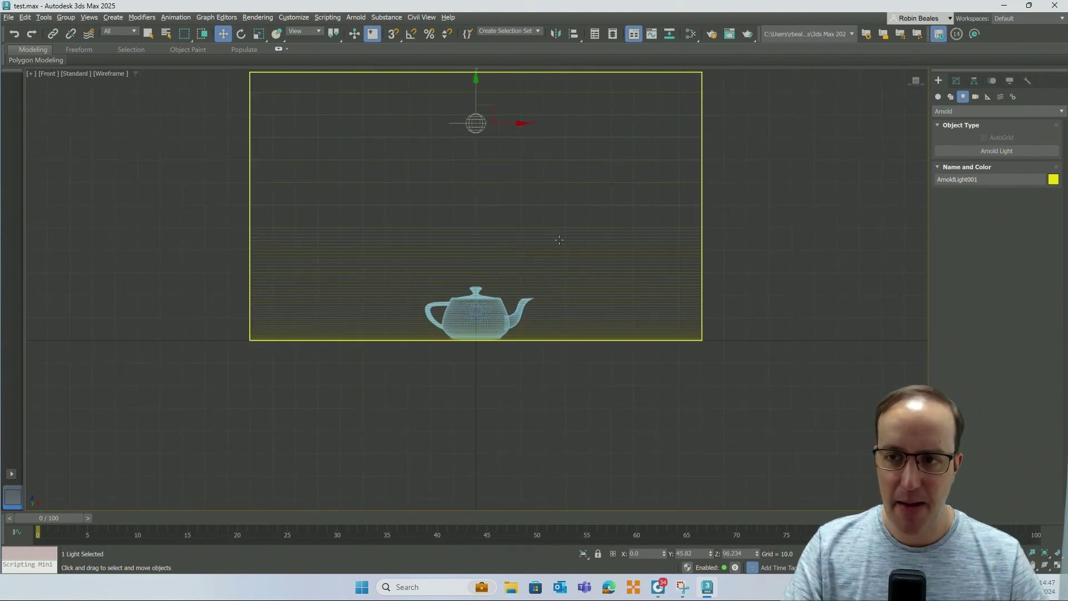
{"action": "middle_click_drag", "start_coordinate": [556, 239], "coordinate": [557, 263]}
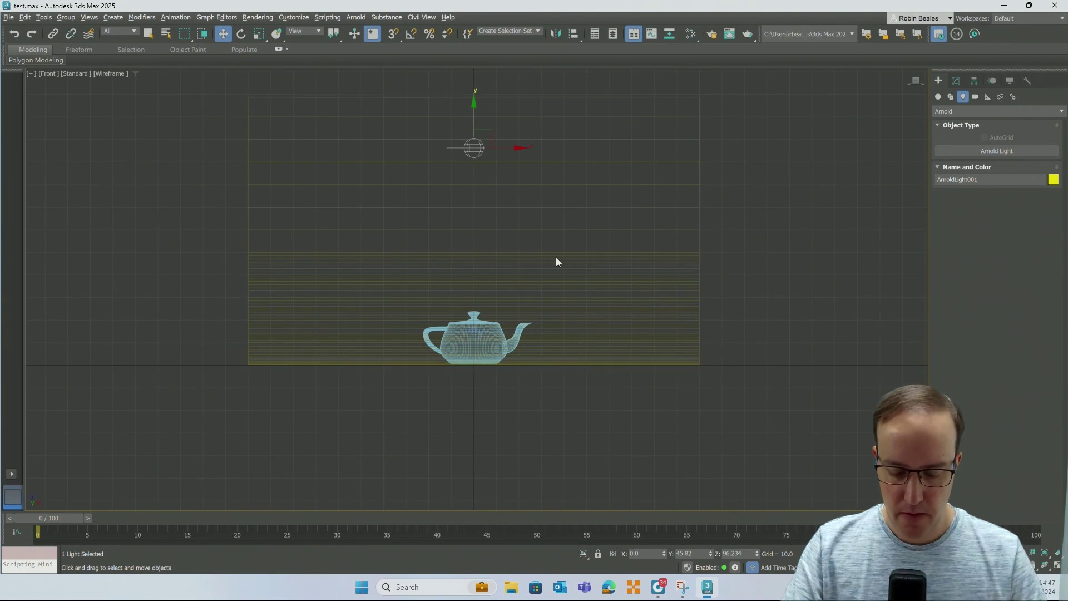
Show the Arnold light's parameters and examine its placement above the teapot in the camera and Perspective views
{"action": "left_click", "coordinate": [956, 81]}
{"action": "key", "text": "c"}
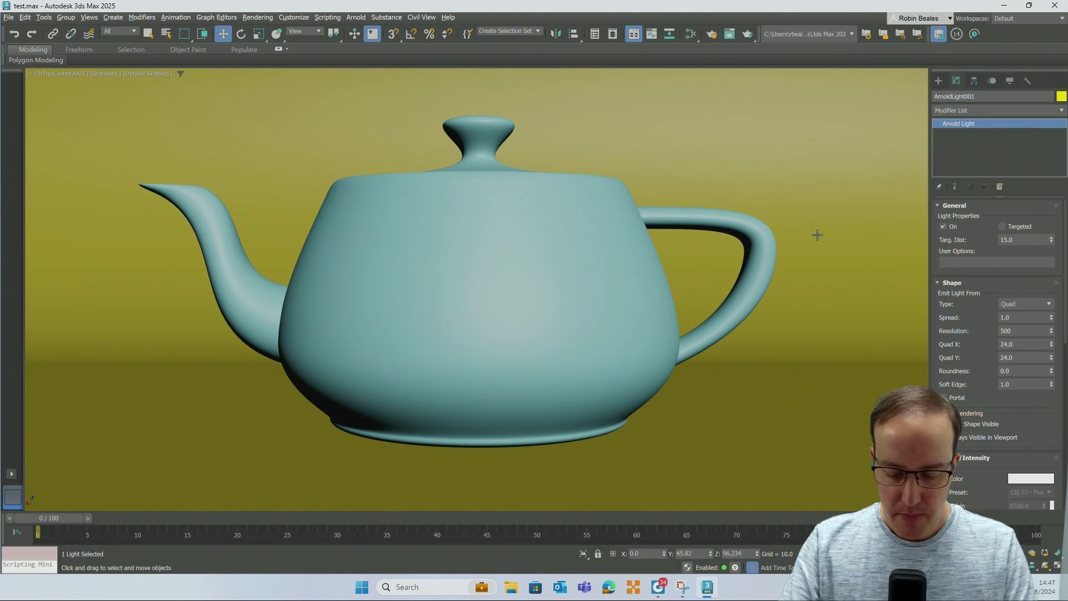
{"action": "key", "text": "p"}
{"action": "scroll", "coordinate": [551, 211], "scroll_direction": "down", "scroll_amount": 5}
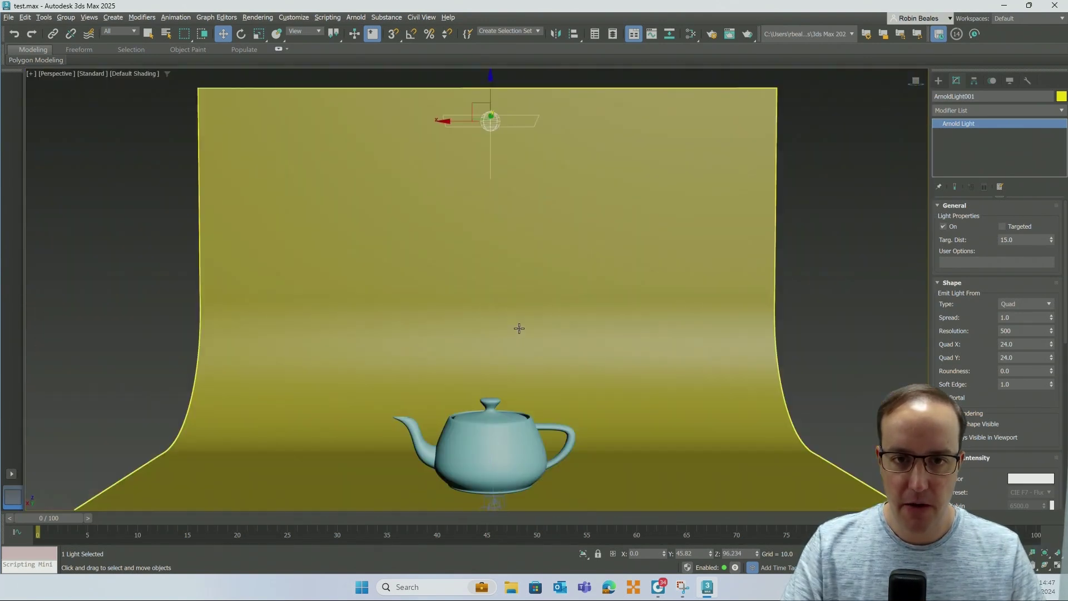
{"action": "scroll", "coordinate": [552, 210], "scroll_direction": "up", "scroll_amount": 2}
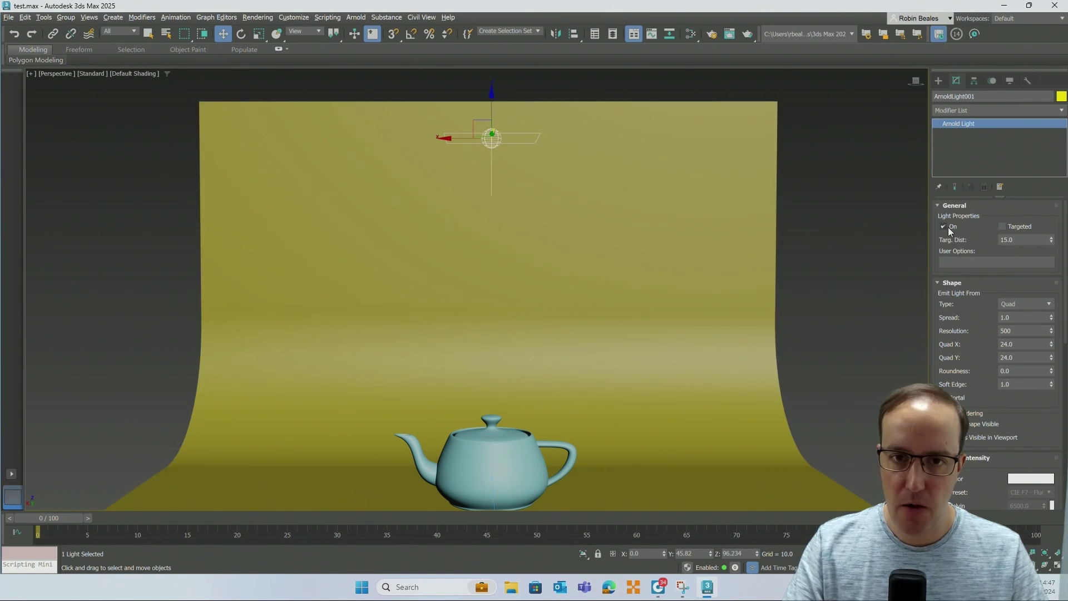
{"action": "left_click", "coordinate": [1009, 227]}
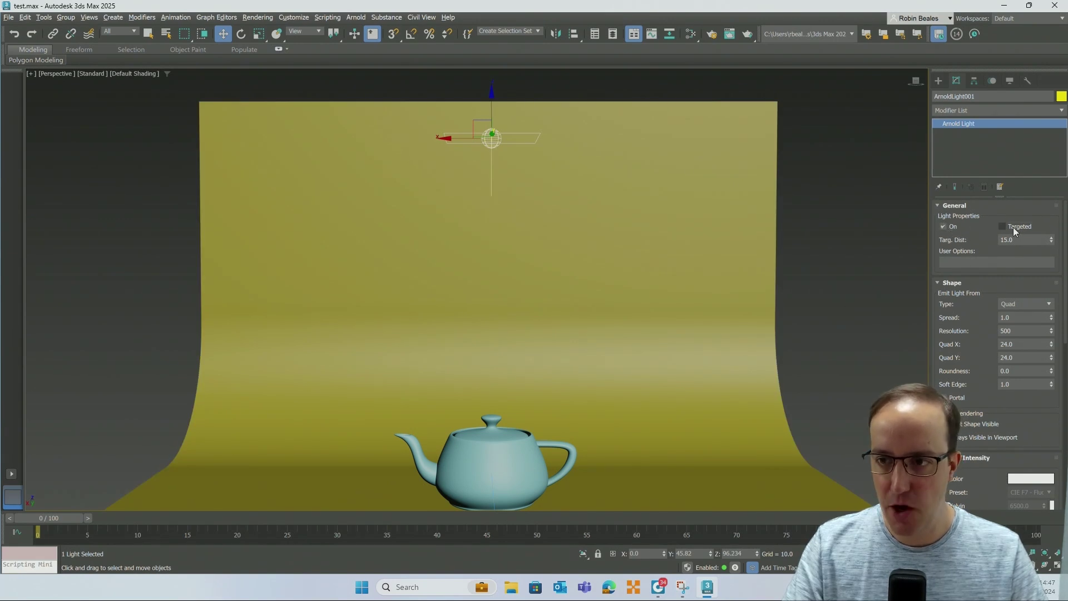
{"action": "left_click", "coordinate": [1025, 226]}
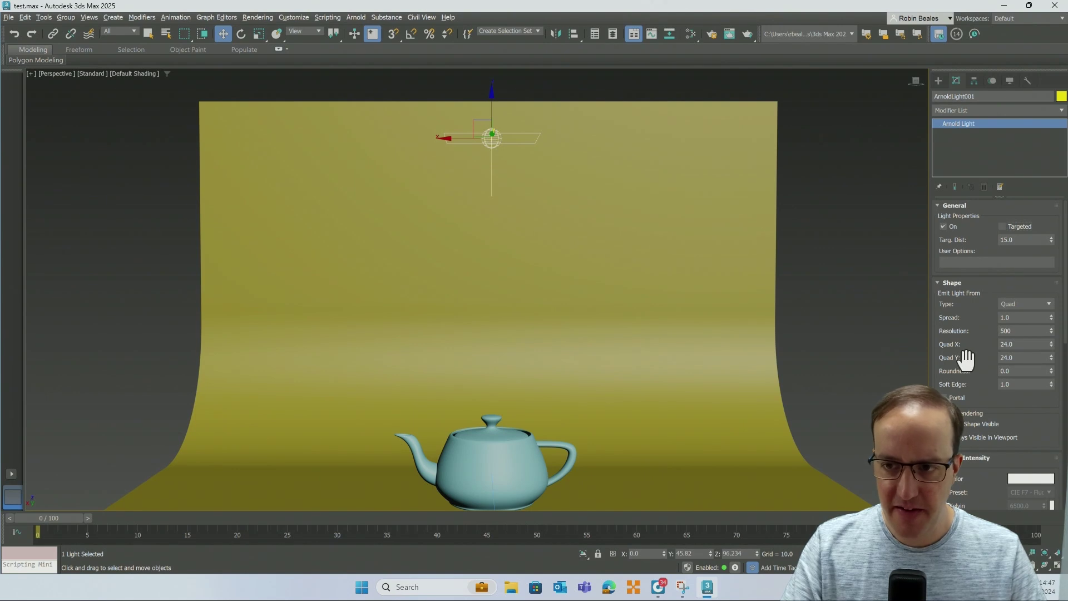
Try the Point and Disk shape types on the Arnold light and return it to Quad
{"action": "left_click", "coordinate": [1008, 304]}
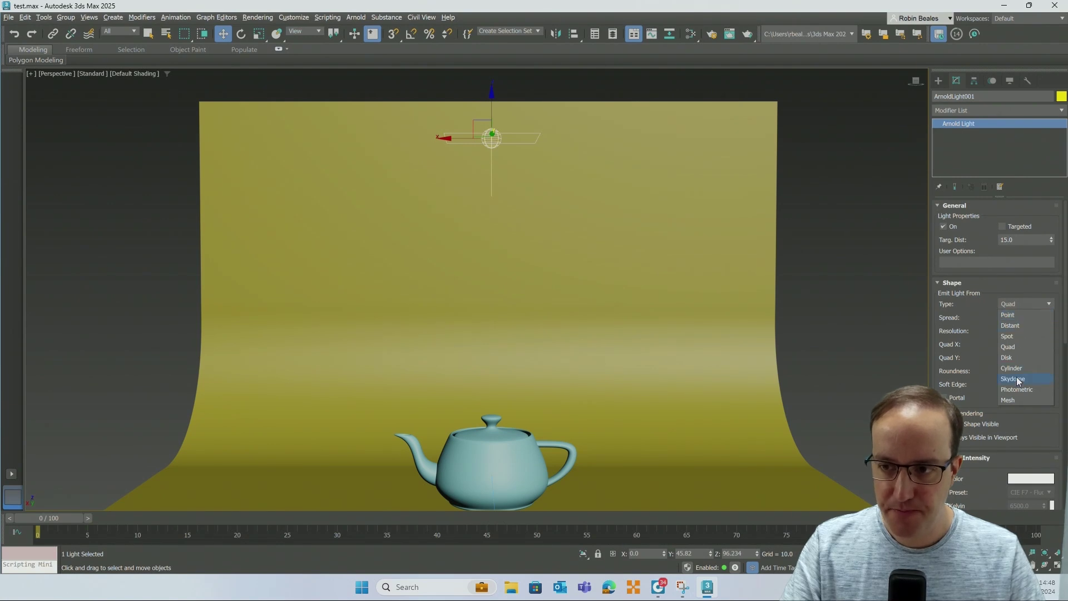
{"action": "left_click", "coordinate": [1015, 346]}
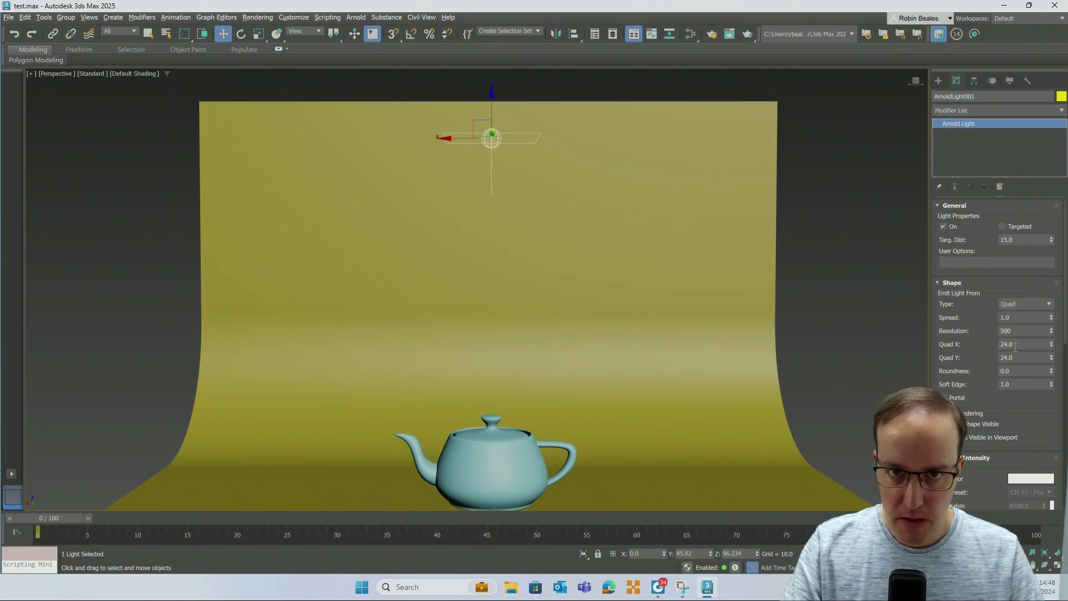
{"action": "left_click", "coordinate": [1022, 308]}
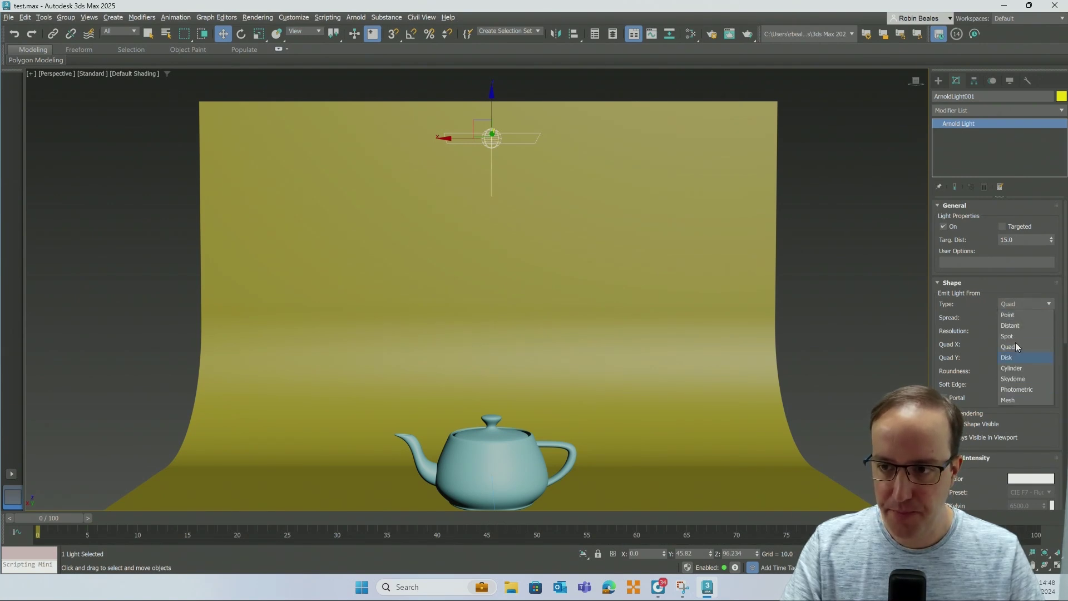
{"action": "left_click", "coordinate": [1016, 308]}
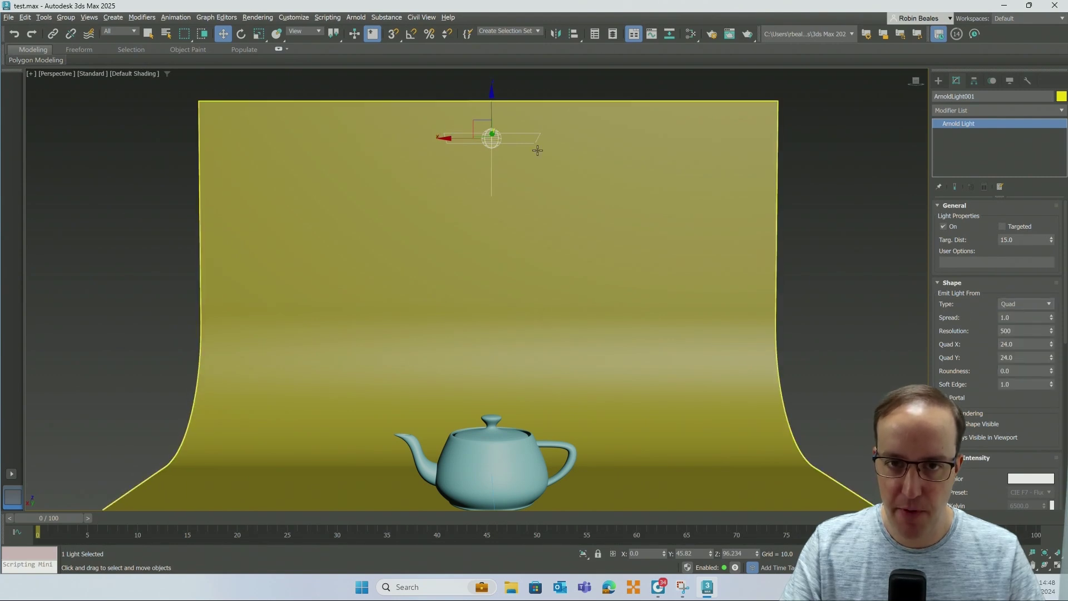
{"action": "left_click", "coordinate": [1022, 304]}
{"action": "left_click", "coordinate": [1017, 315]}
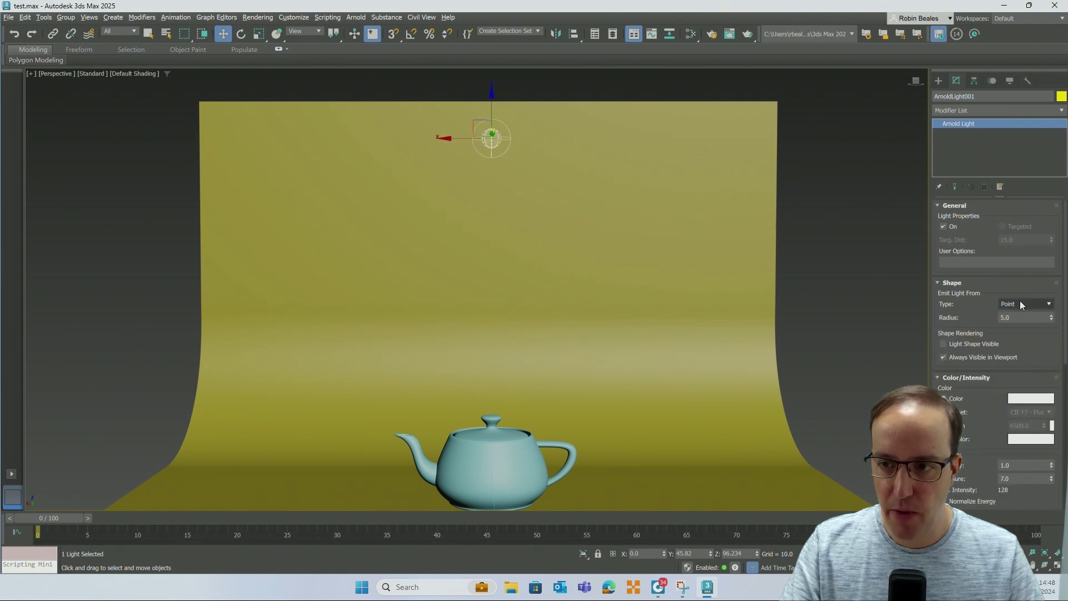
{"action": "left_click", "coordinate": [1019, 304]}
{"action": "left_click", "coordinate": [1009, 357]}
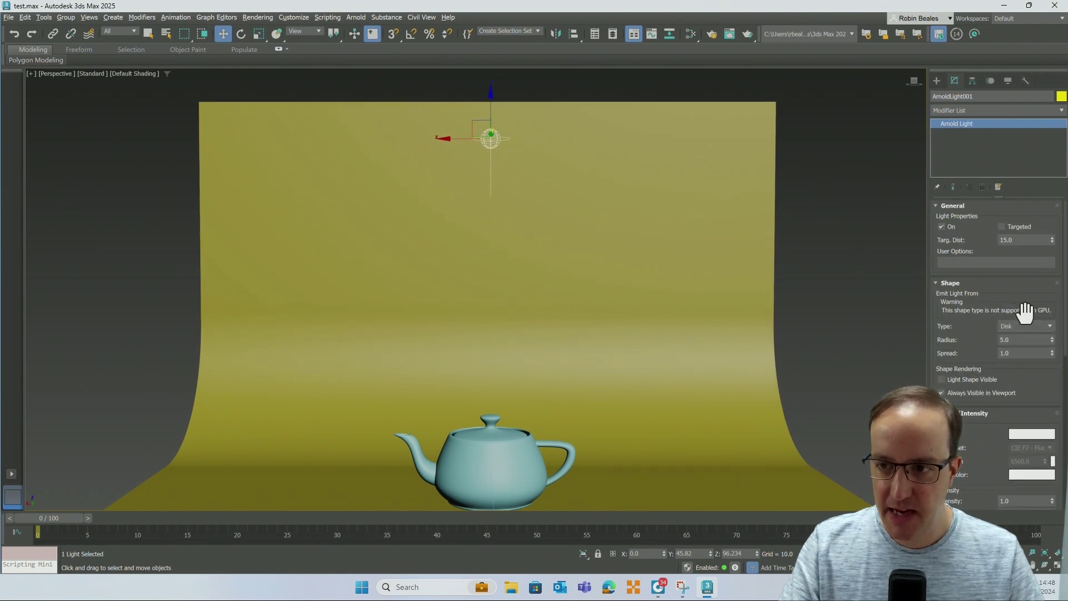
{"action": "left_click", "coordinate": [1027, 326]}
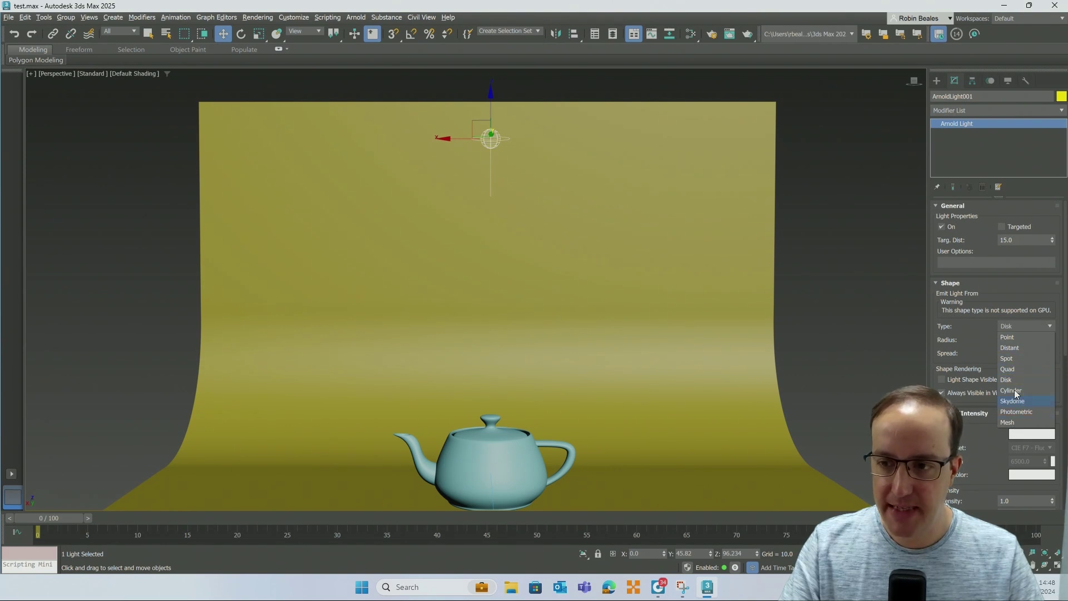
{"action": "left_click", "coordinate": [1016, 369]}
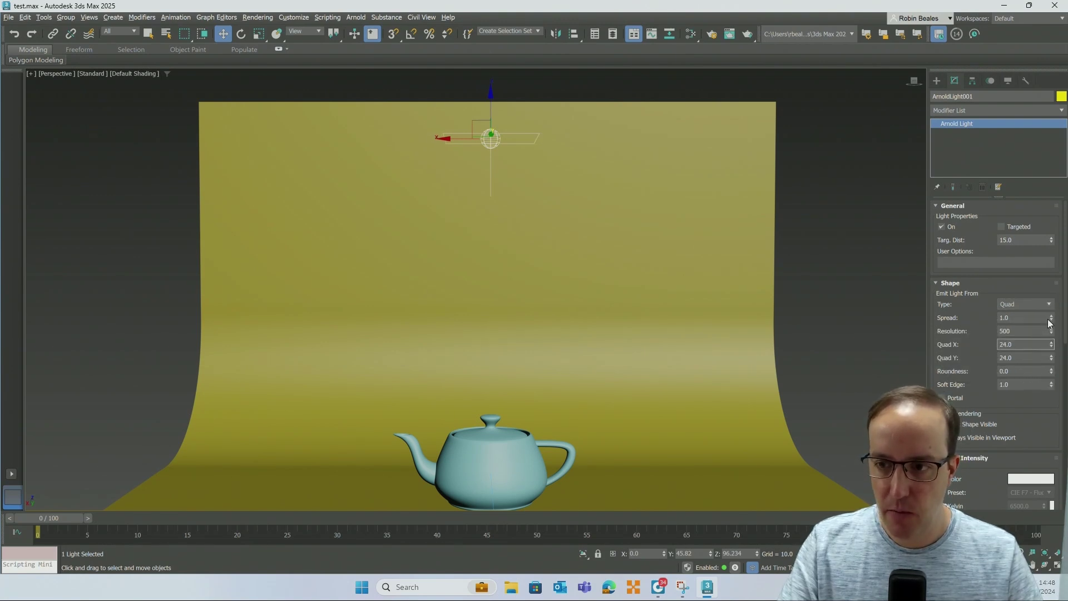
Set the light's Quad X and Quad Y to 50 and lower it to about Z 82.5
{"action": "type", "text": "50"}
{"action": "key", "text": "Tab"}
{"action": "key", "text": "shift+Tab"}
{"action": "type", "text": "50"}
{"action": "key", "text": "Tab"}
{"action": "type", "text": "50"}
{"action": "key", "text": "Tab"}
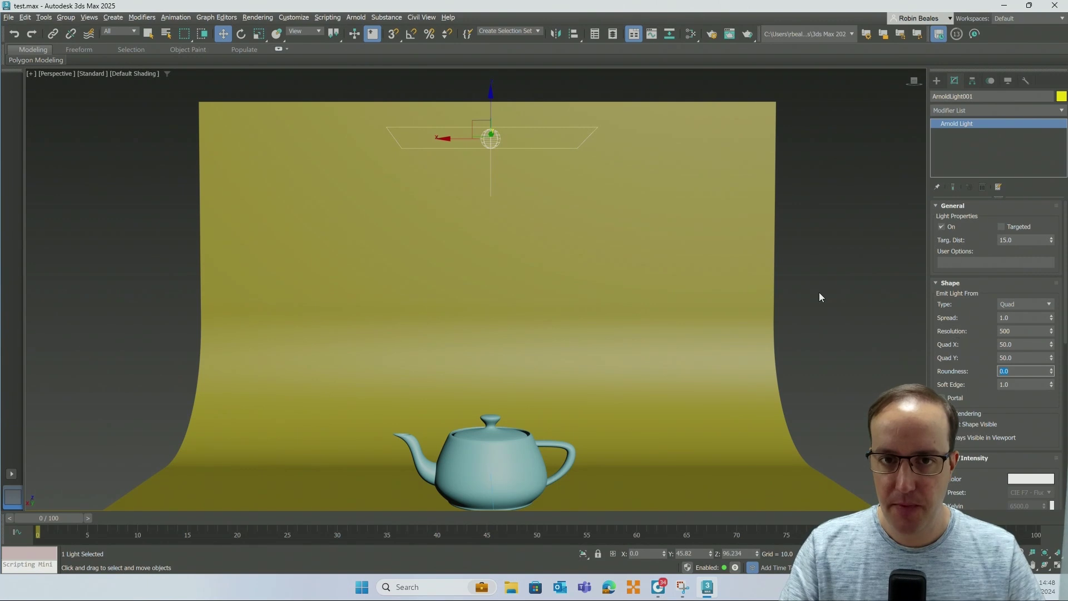
{"action": "left_click_drag", "start_coordinate": [584, 216], "coordinate": [605, 314]}
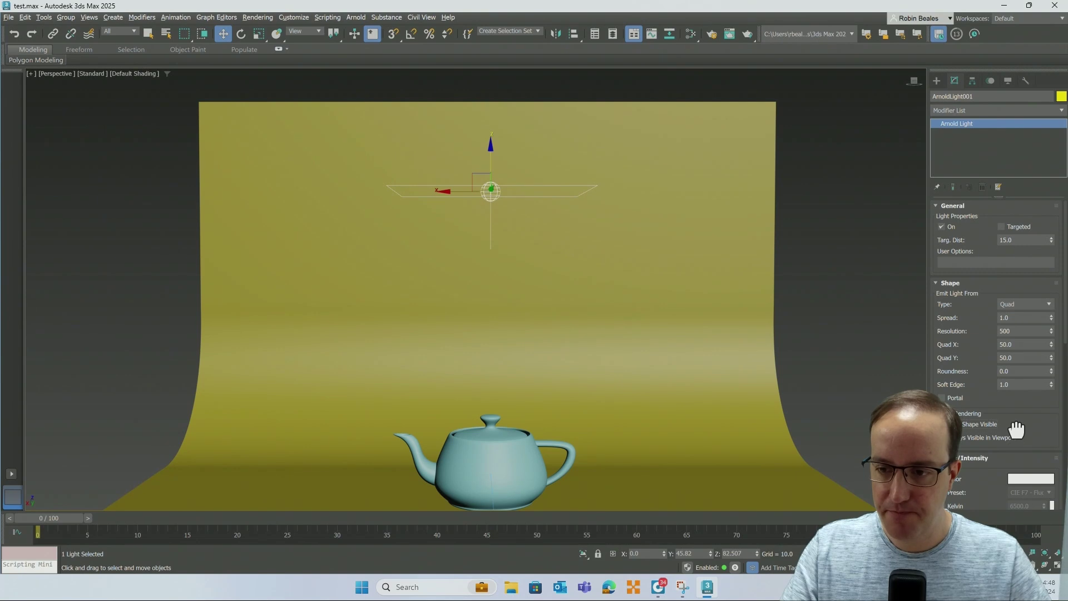
Examine the Arnold light's color, exposure, sampling, shadow and contribution settings
{"action": "left_click_drag", "start_coordinate": [1014, 427], "coordinate": [988, 238]}
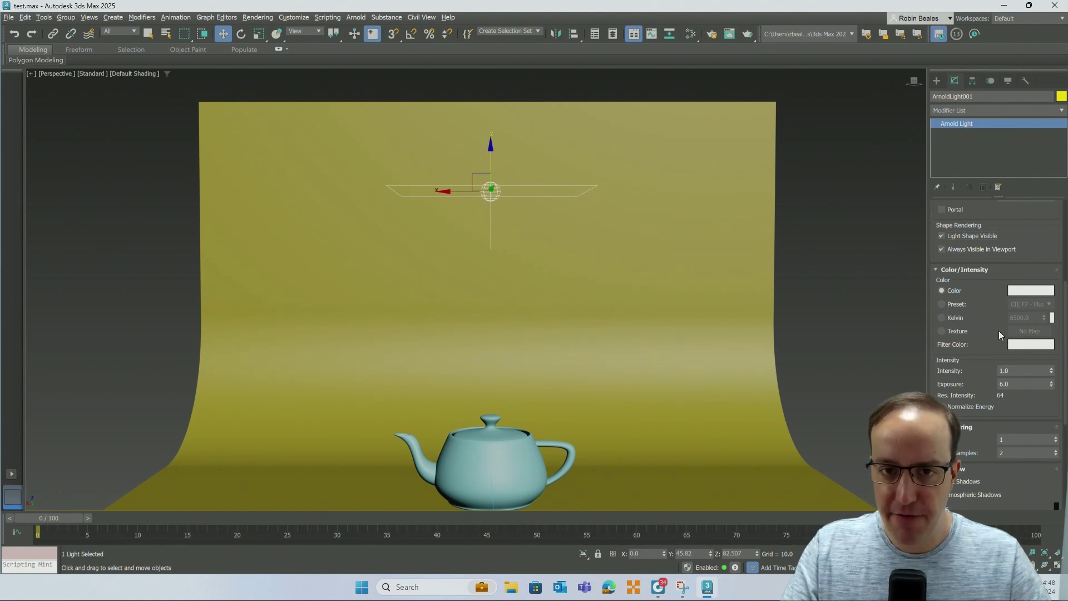
{"action": "left_click", "coordinate": [1014, 384]}
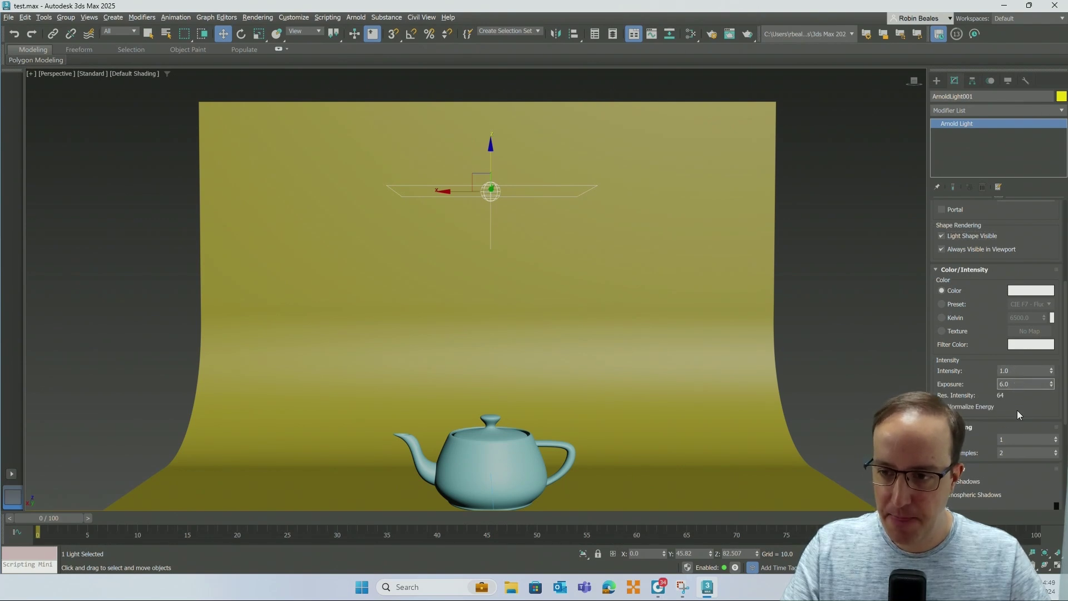
{"action": "left_click", "coordinate": [1015, 439]}
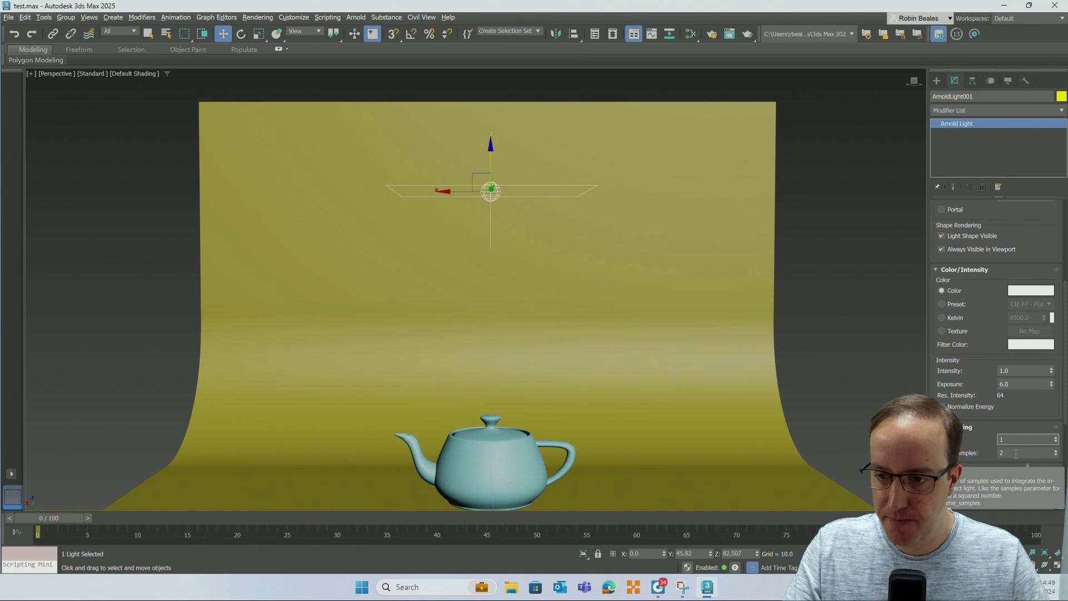
{"action": "left_click_drag", "start_coordinate": [970, 436], "coordinate": [1000, 276]}
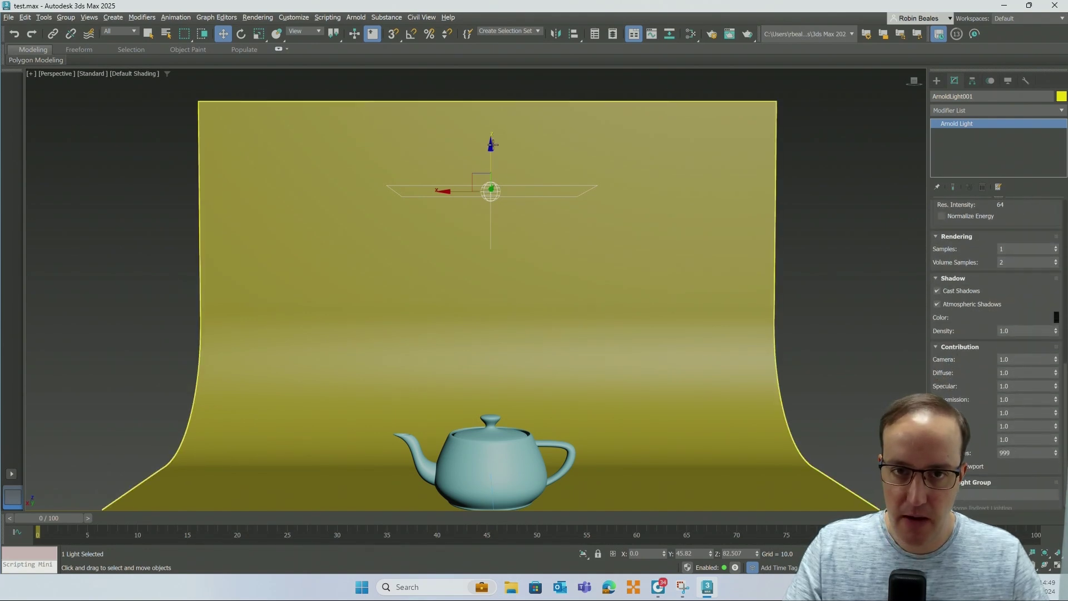
Clone the Arnold light as one instance in the Top view, placing it over the camera at about Y 123.7
{"action": "key", "text": "t"}
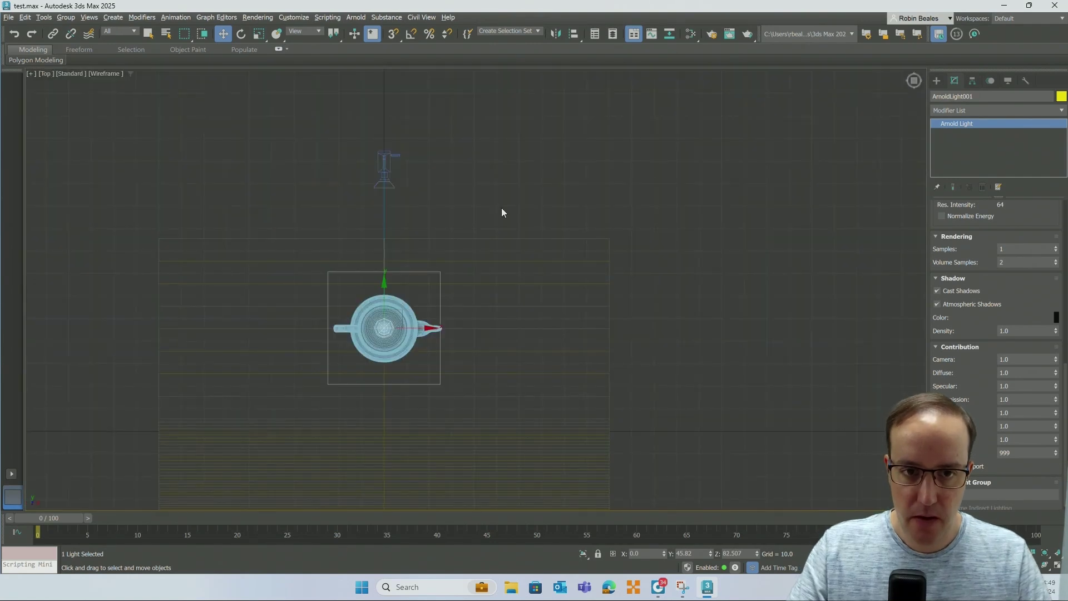
{"action": "left_click", "coordinate": [409, 270]}
{"action": "left_click", "coordinate": [404, 271]}
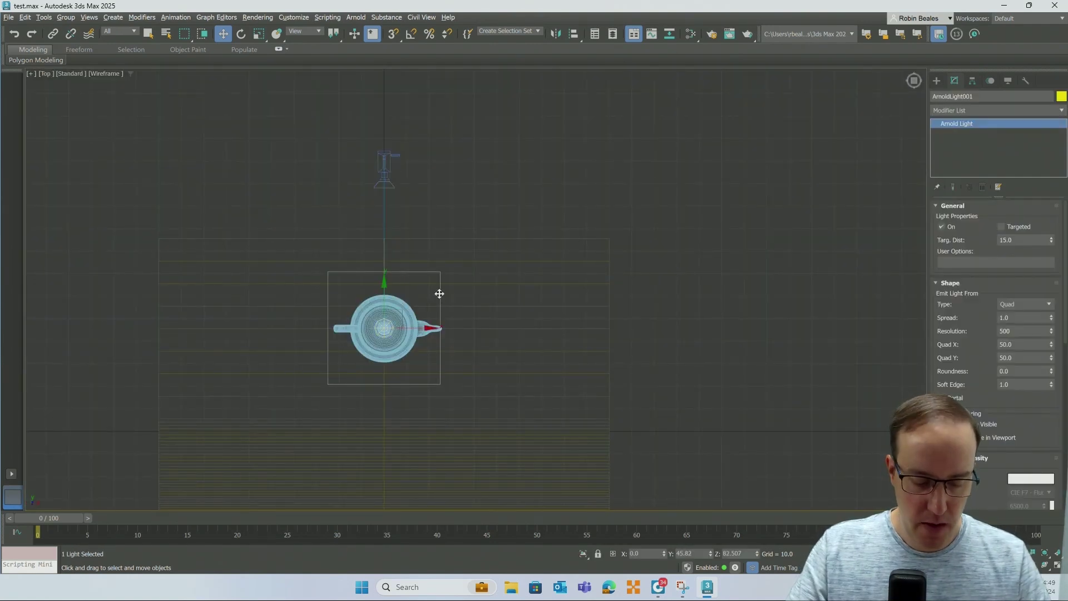
{"action": "left_click_drag", "start_coordinate": [406, 286], "coordinate": [406, 109], "text": "shift"}
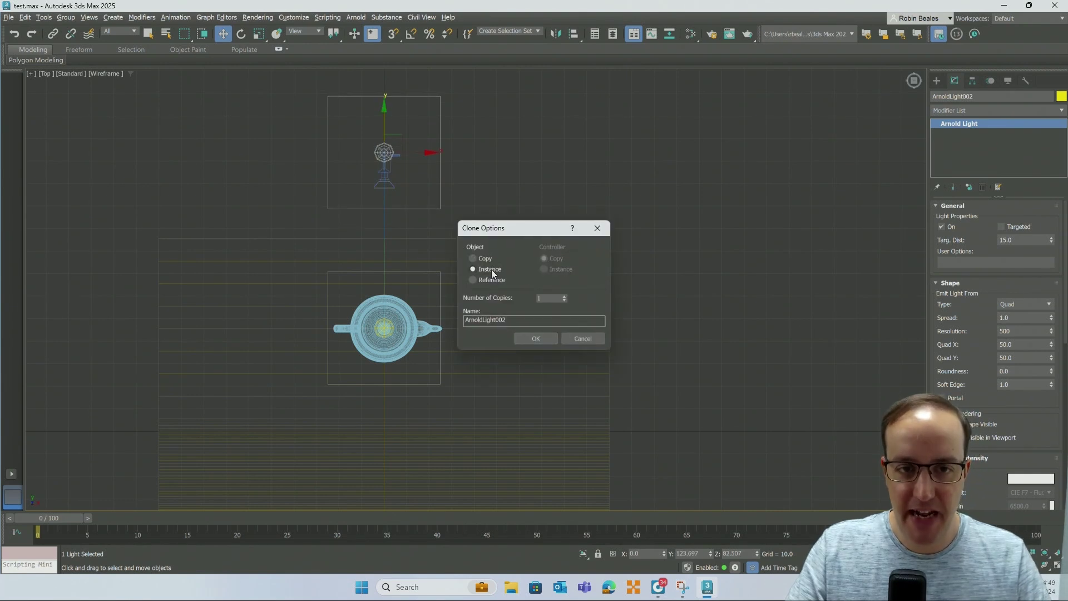
{"action": "left_click", "coordinate": [536, 338]}
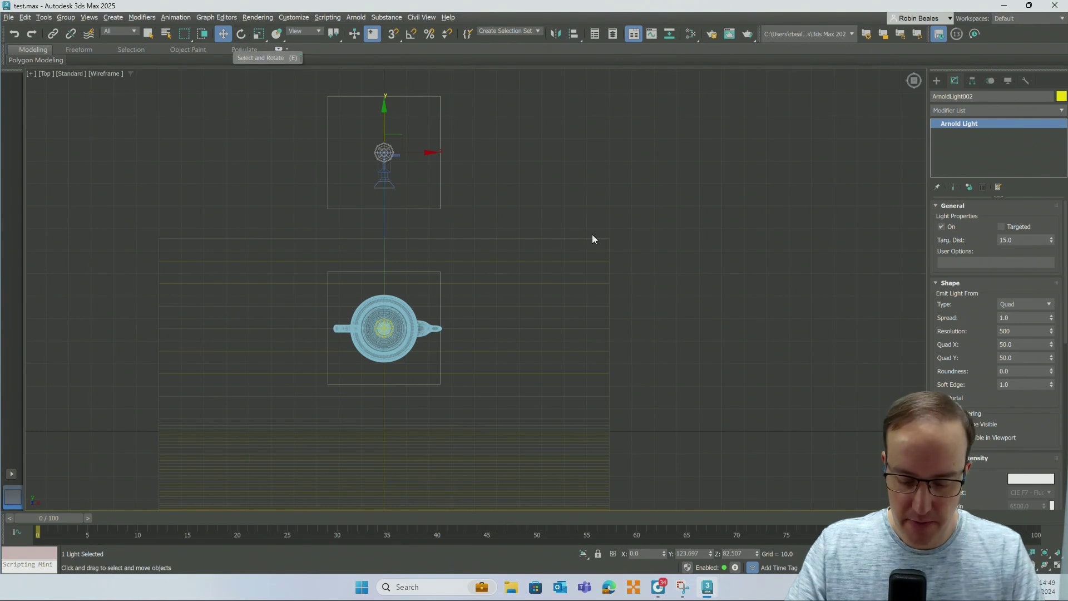
Rotate the cloned light about its X axis in Perspective with angle snap on, tilting it towards the teapot
{"action": "key", "text": "F3"}
{"action": "key", "text": "p"}
{"action": "scroll", "coordinate": [620, 309], "scroll_direction": "down", "scroll_amount": 4}
{"action": "key", "text": "ctrl+r"}
{"action": "left_click_drag", "start_coordinate": [603, 291], "coordinate": [569, 238]}
{"action": "key", "text": "w"}
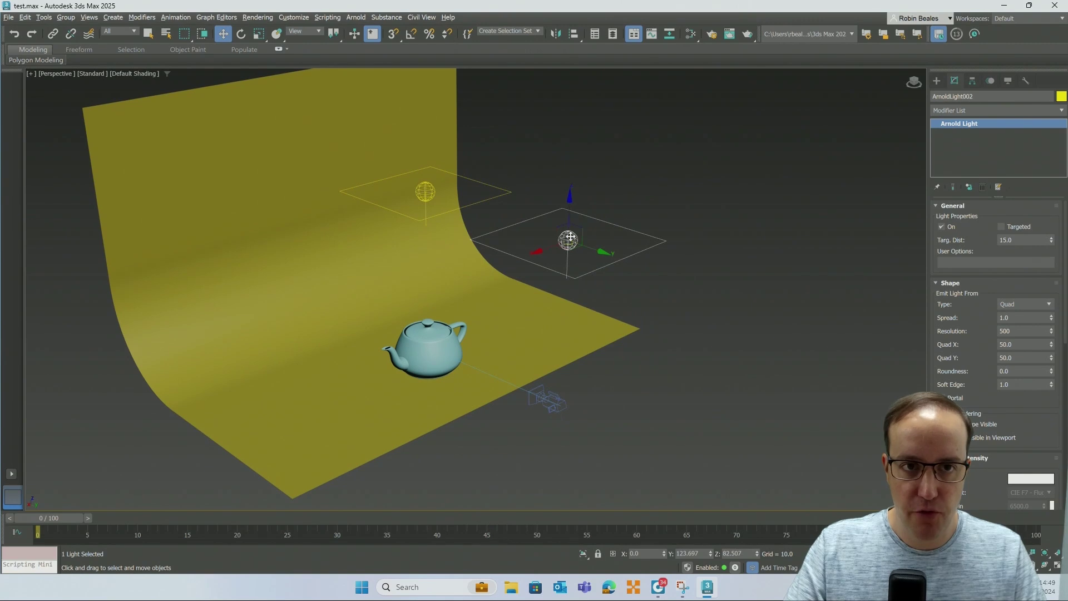
{"action": "left_click", "coordinate": [241, 34]}
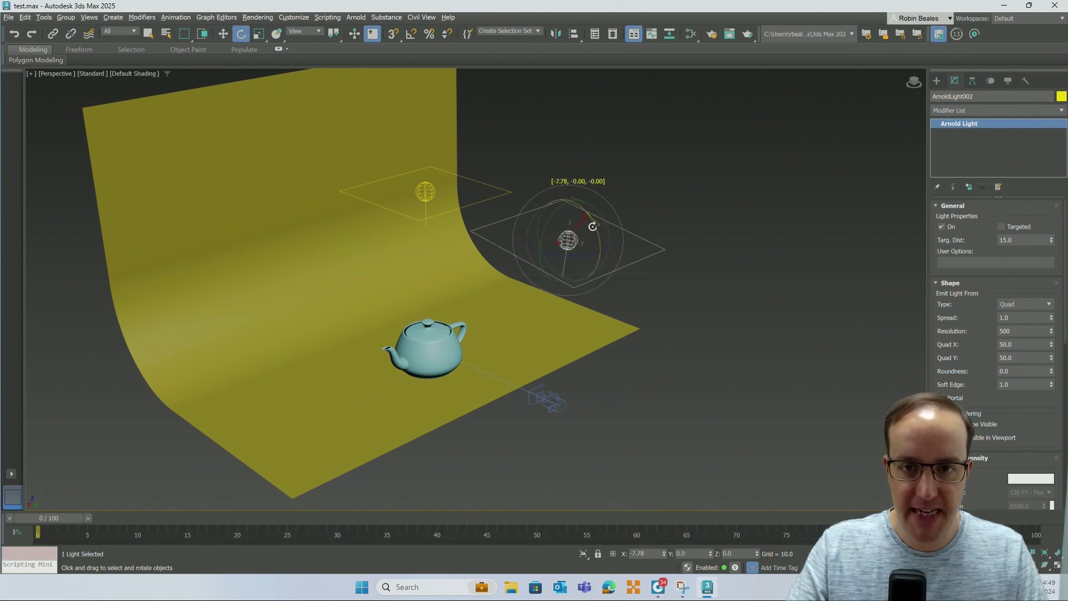
{"action": "key", "text": "a"}
{"action": "left_click_drag", "start_coordinate": [583, 209], "coordinate": [593, 222]}
Move the cloned light in the Left view to about Y 136.4 and Z 54, and return to the camera view
{"action": "key", "text": "l"}
{"action": "scroll", "coordinate": [560, 232], "scroll_direction": "down", "scroll_amount": 3}
{"action": "key", "text": "w"}
{"action": "left_click_drag", "start_coordinate": [417, 174], "coordinate": [421, 220]}
{"action": "left_click_drag", "start_coordinate": [451, 252], "coordinate": [430, 253]}
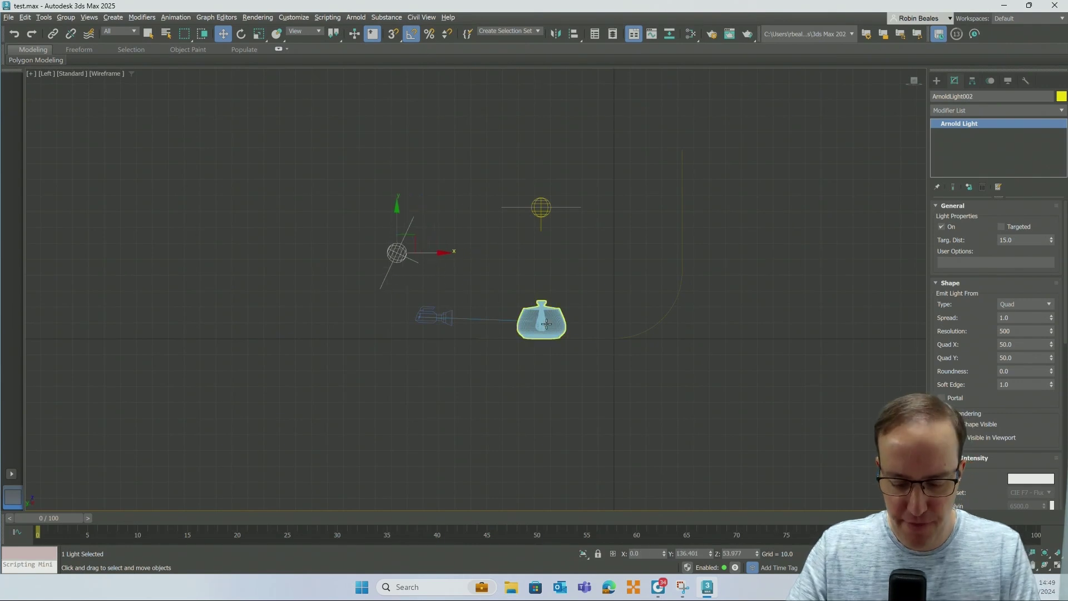
{"action": "key", "text": "p"}
{"action": "mouse_move", "coordinate": [546, 290]}
{"action": "middle_mouse_down", "text": "alt"}
{"action": "mouse_move", "coordinate": [618, 287]}
{"action": "mouse_move", "coordinate": [540, 286]}
{"action": "middle_mouse_up", "text": "alt"}
{"action": "key", "text": "w"}
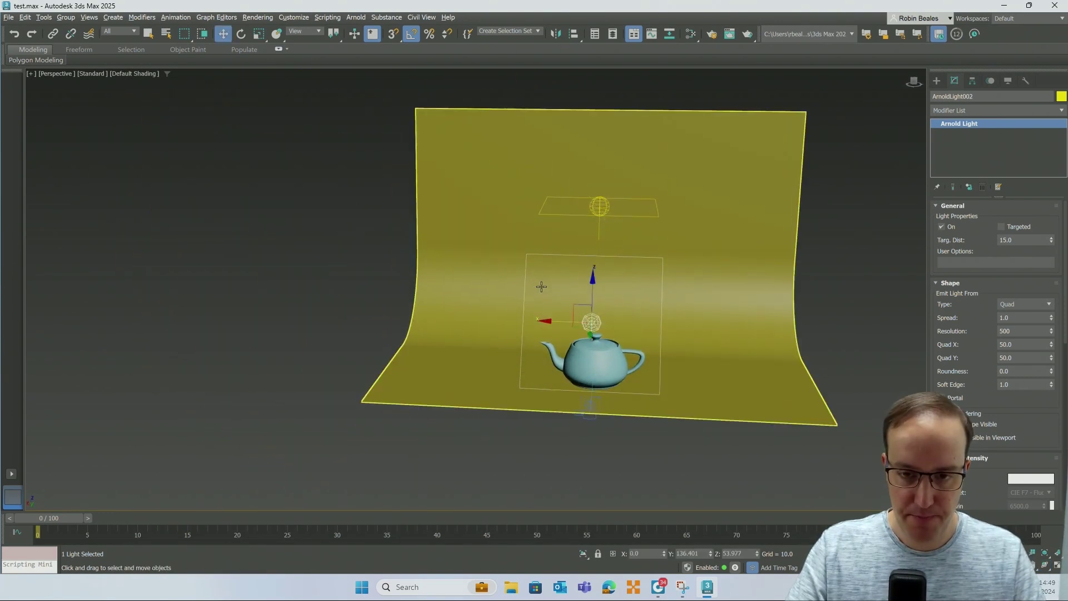
{"action": "key", "text": "c"}
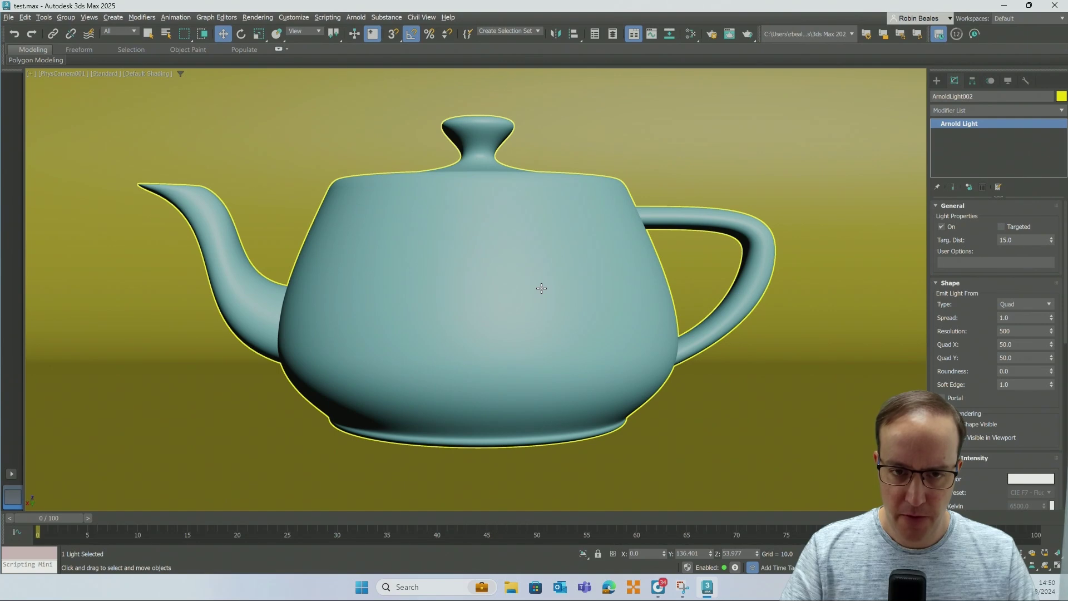
Add an Arnold Standard Surface material in the Slate Material Editor and position its node in the empty view
{"action": "key", "text": "m"}
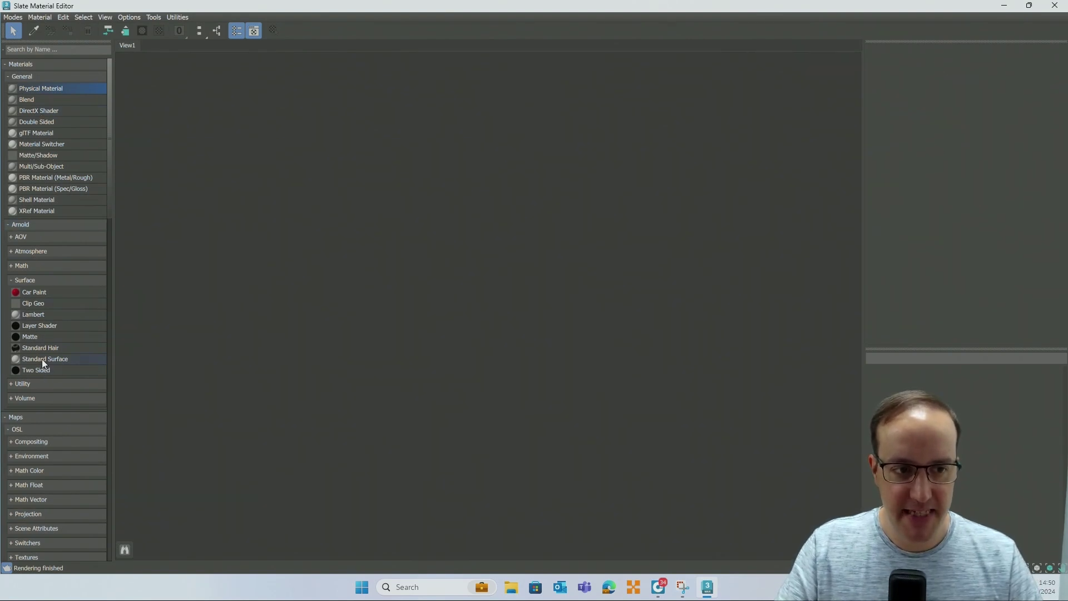
{"action": "left_click_drag", "start_coordinate": [41, 359], "coordinate": [185, 312]}
{"action": "left_click_drag", "start_coordinate": [453, 229], "coordinate": [453, 228]}
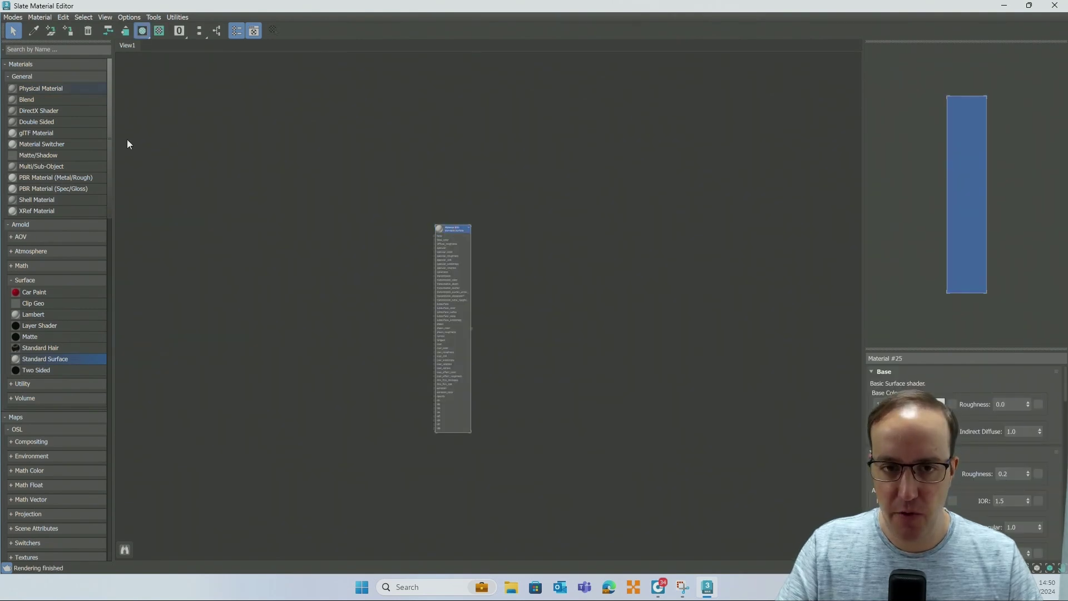
{"action": "left_click_drag", "start_coordinate": [453, 230], "coordinate": [558, 243]}
{"action": "scroll", "coordinate": [558, 242], "scroll_direction": "up", "scroll_amount": 3}
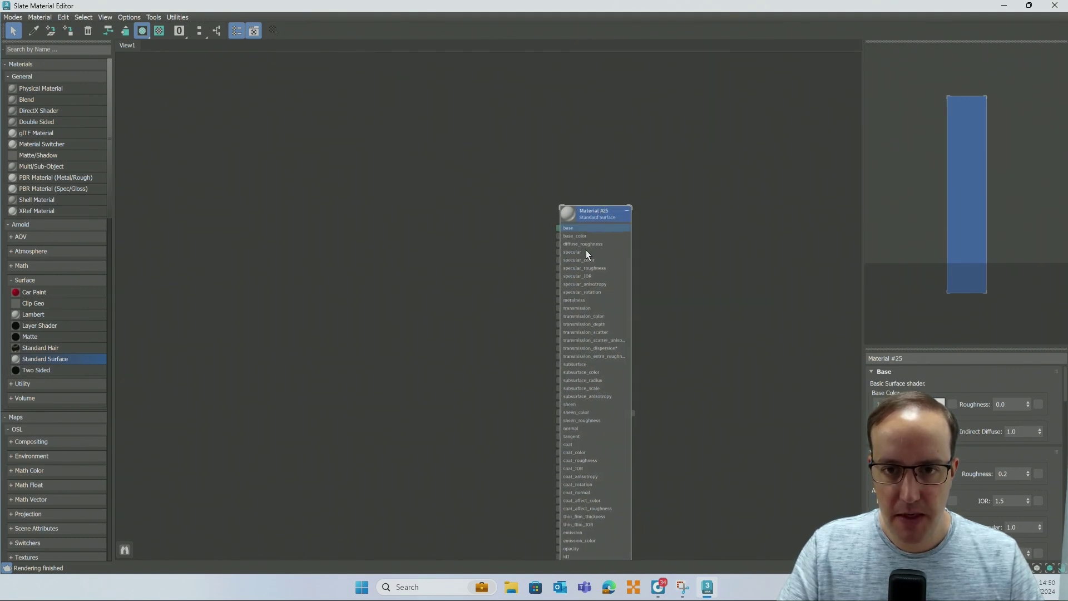
Set the Standard Surface material's base color to orange, EB6C18
{"action": "left_click", "coordinate": [939, 403]}
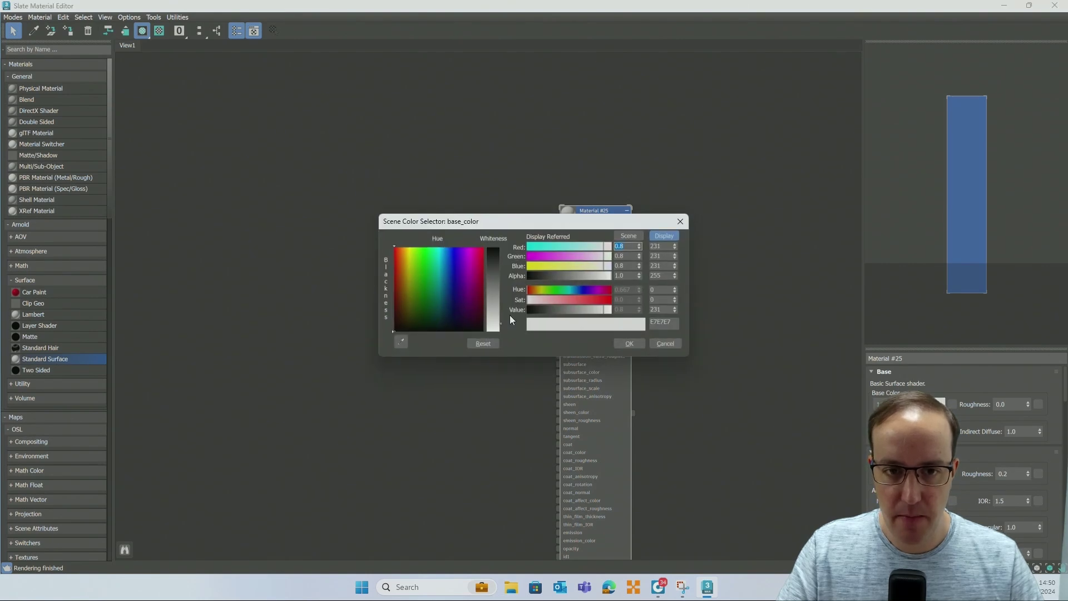
{"action": "left_click_drag", "start_coordinate": [408, 259], "coordinate": [400, 246]}
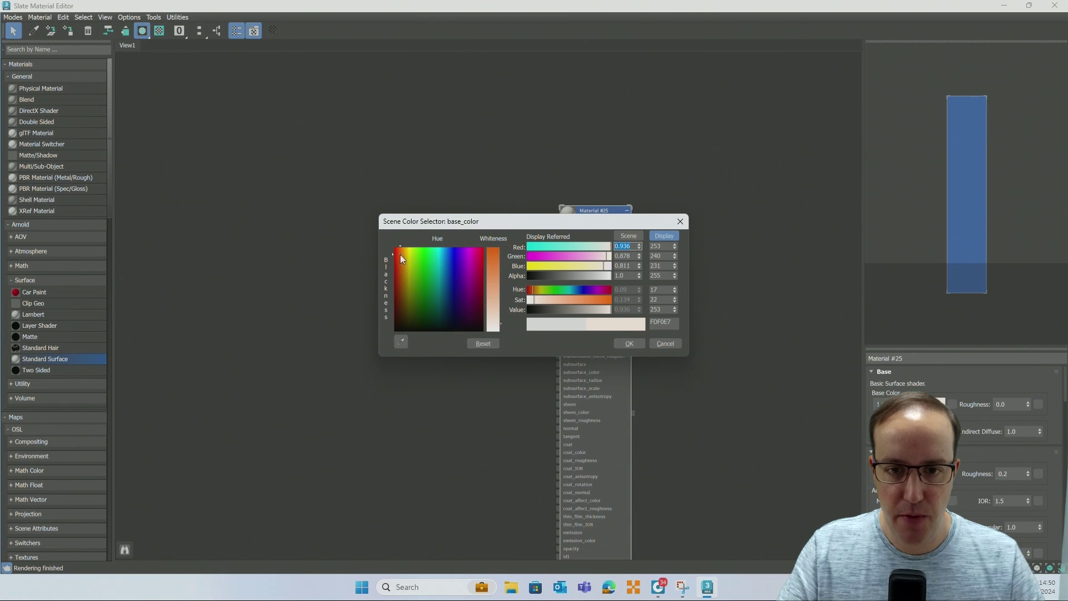
{"action": "mouse_move", "coordinate": [504, 312]}
{"action": "left_mouse_down"}
{"action": "mouse_move", "coordinate": [489, 250]}
{"action": "mouse_move", "coordinate": [483, 287]}
{"action": "mouse_move", "coordinate": [494, 255]}
{"action": "left_mouse_up"}
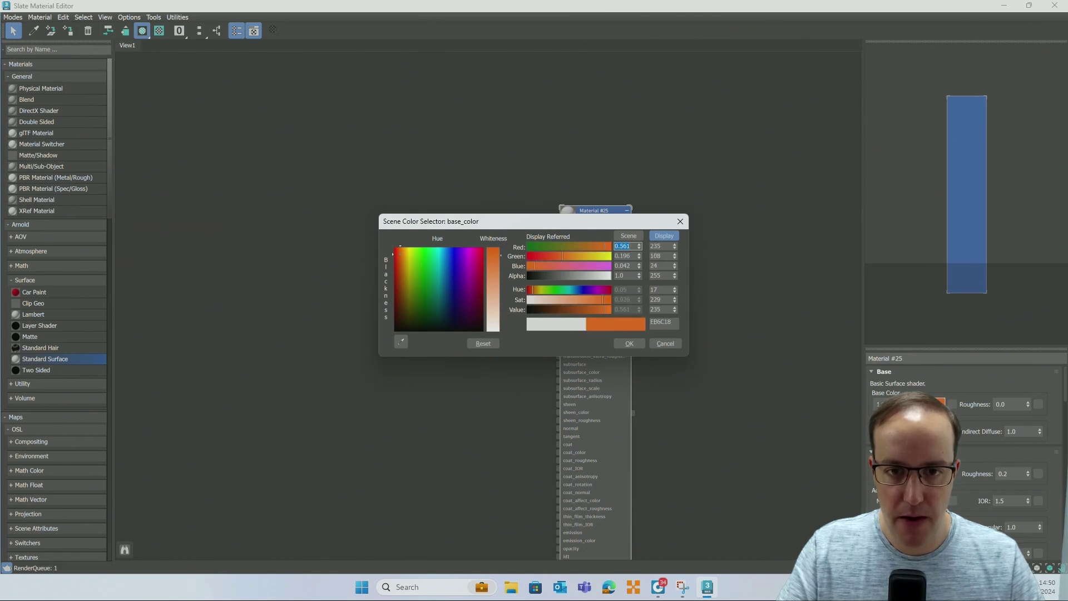
{"action": "left_click", "coordinate": [627, 344]}
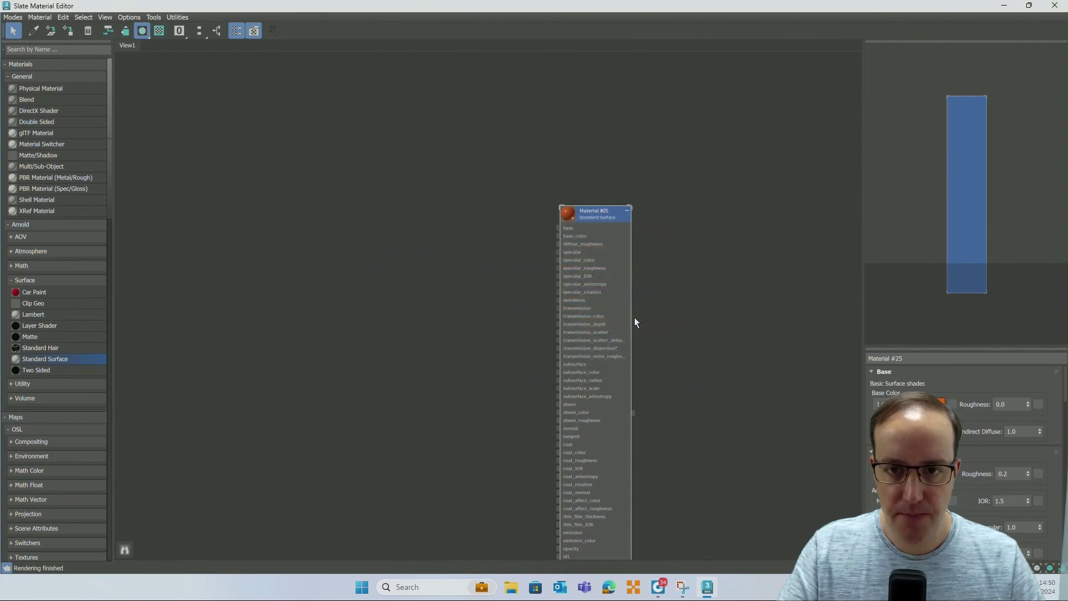
Shrink the Slate Material Editor window to reveal the scene and assign the orange Standard Surface material to the selected teapot
{"action": "double_click", "coordinate": [355, 5]}
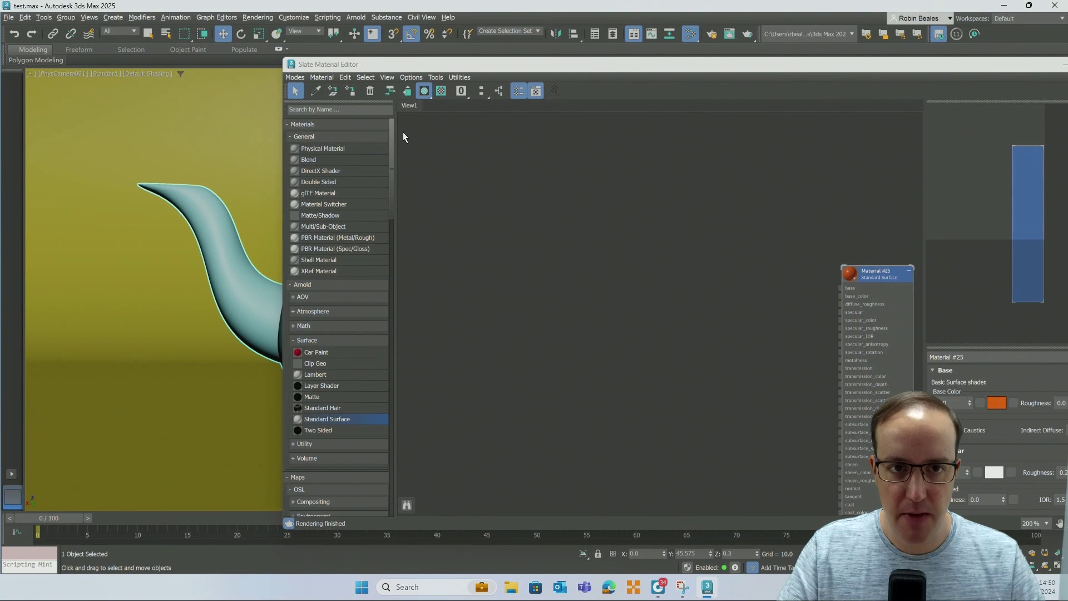
{"action": "left_click", "coordinate": [353, 92]}
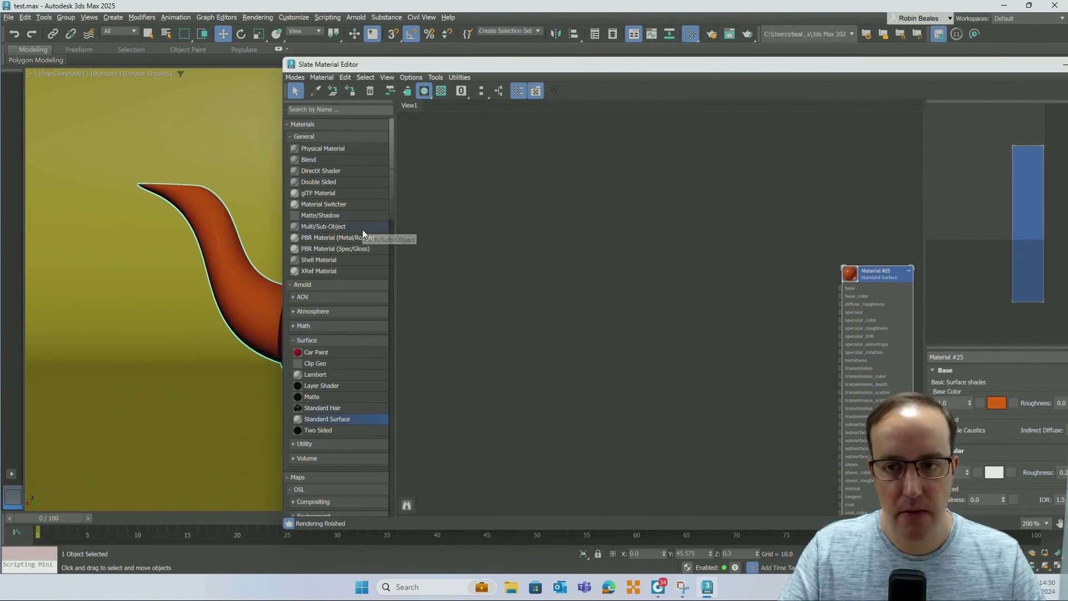
Add a second Arnold Standard Surface material to the node view and set its base color to light grey, D9D9D9
{"action": "left_click_drag", "start_coordinate": [316, 419], "coordinate": [559, 265]}
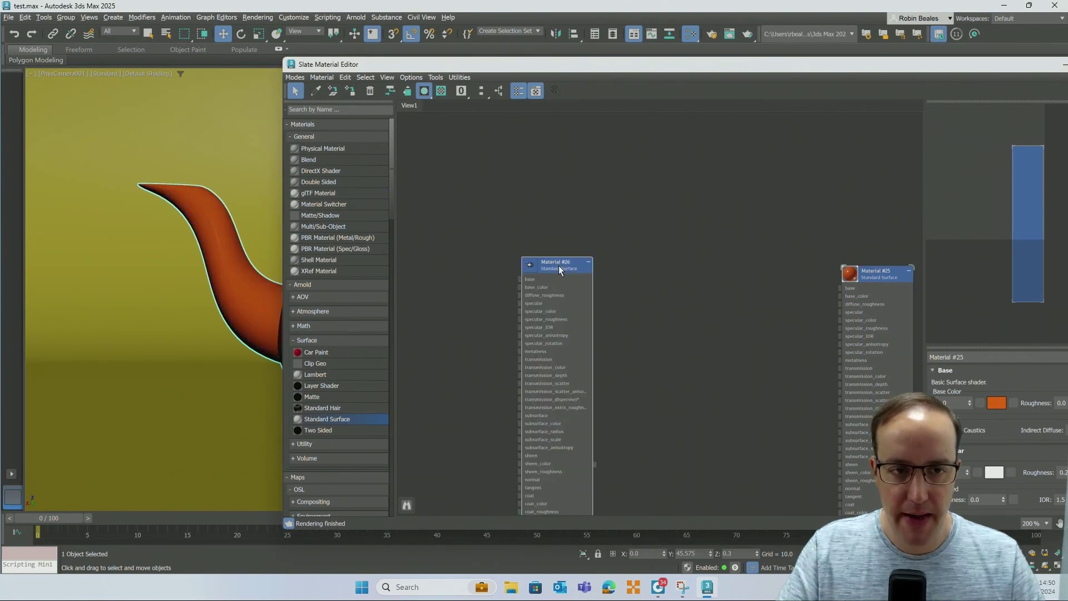
{"action": "left_click_drag", "start_coordinate": [569, 269], "coordinate": [578, 251]}
{"action": "left_click", "coordinate": [992, 405]}
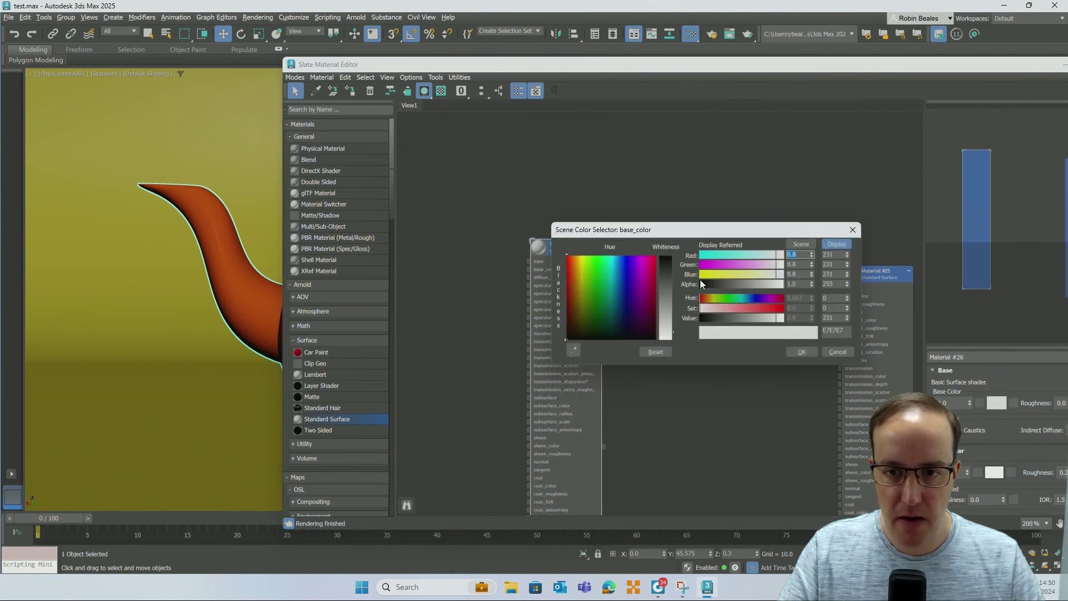
{"action": "left_click_drag", "start_coordinate": [669, 332], "coordinate": [672, 328]}
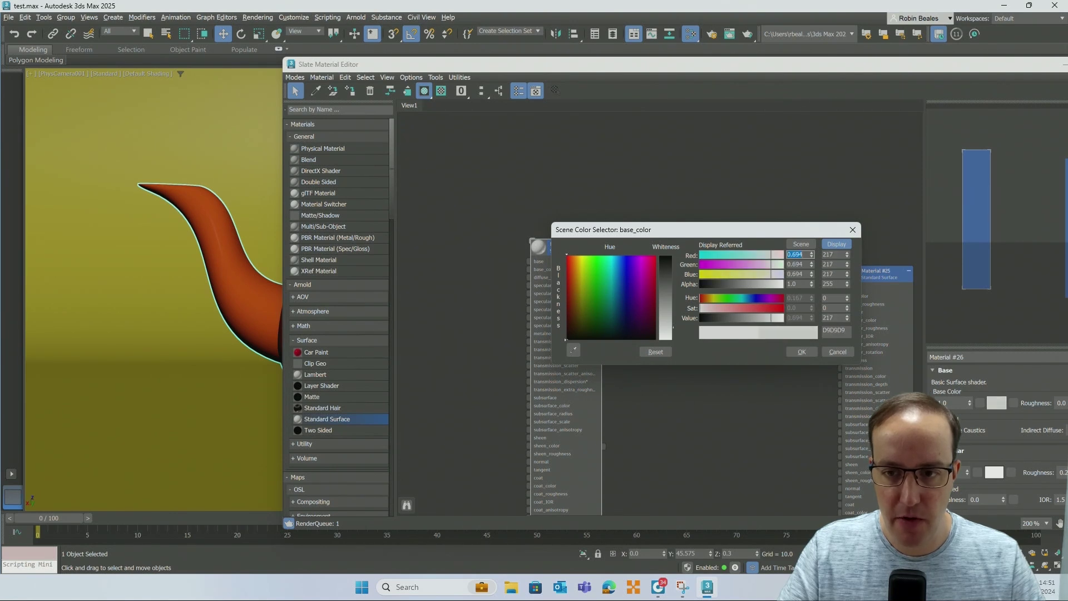
{"action": "left_click", "coordinate": [799, 352]}
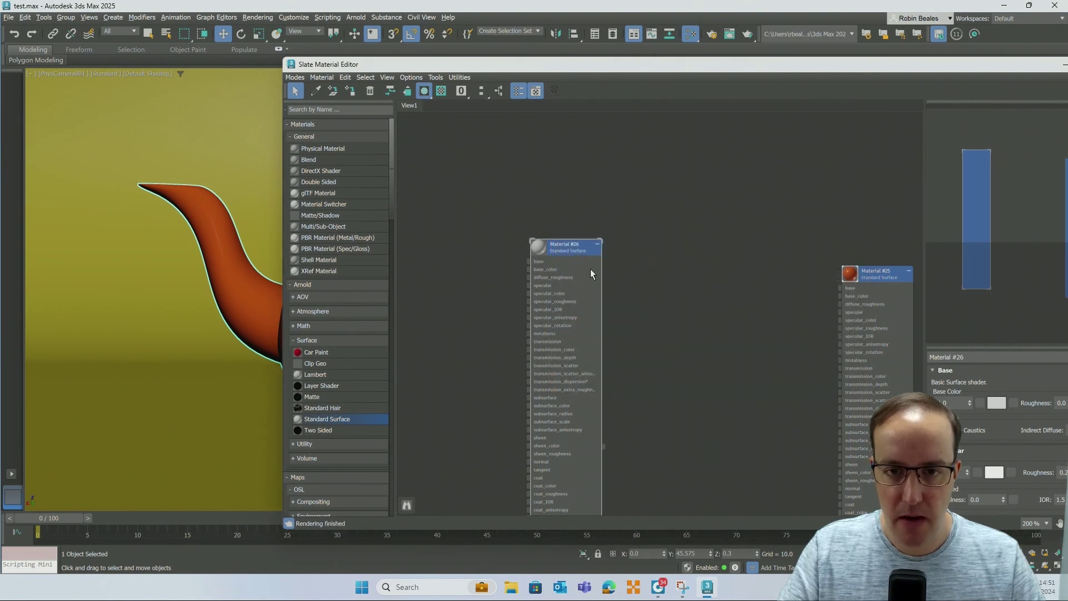
Assign the light grey Standard Surface material to the curved backdrop and dismiss the Slate Material Editor
{"action": "left_click", "coordinate": [349, 91]}
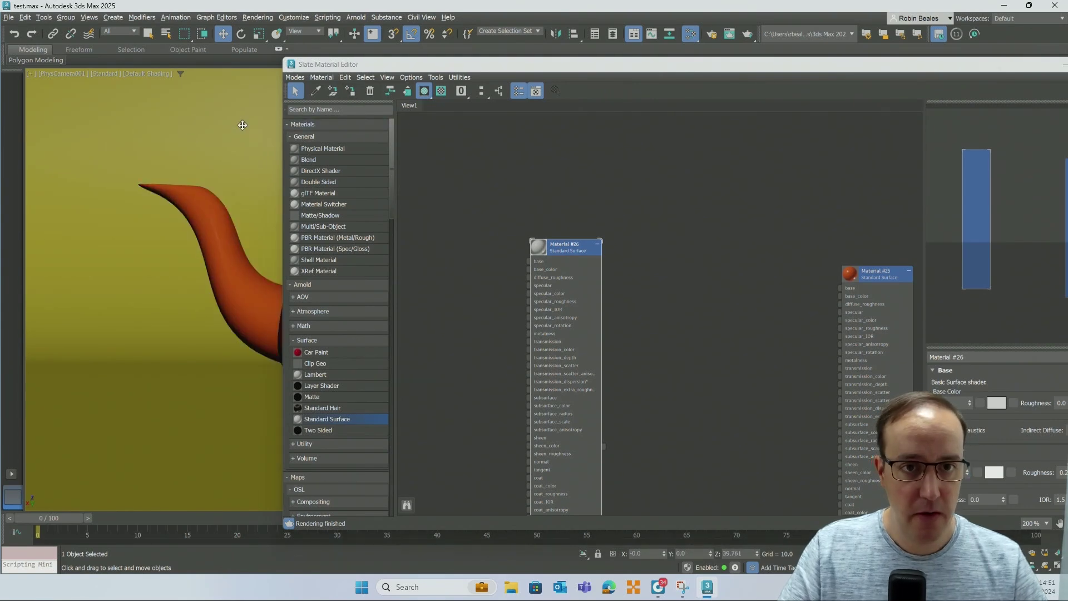
{"action": "left_click", "coordinate": [355, 93]}
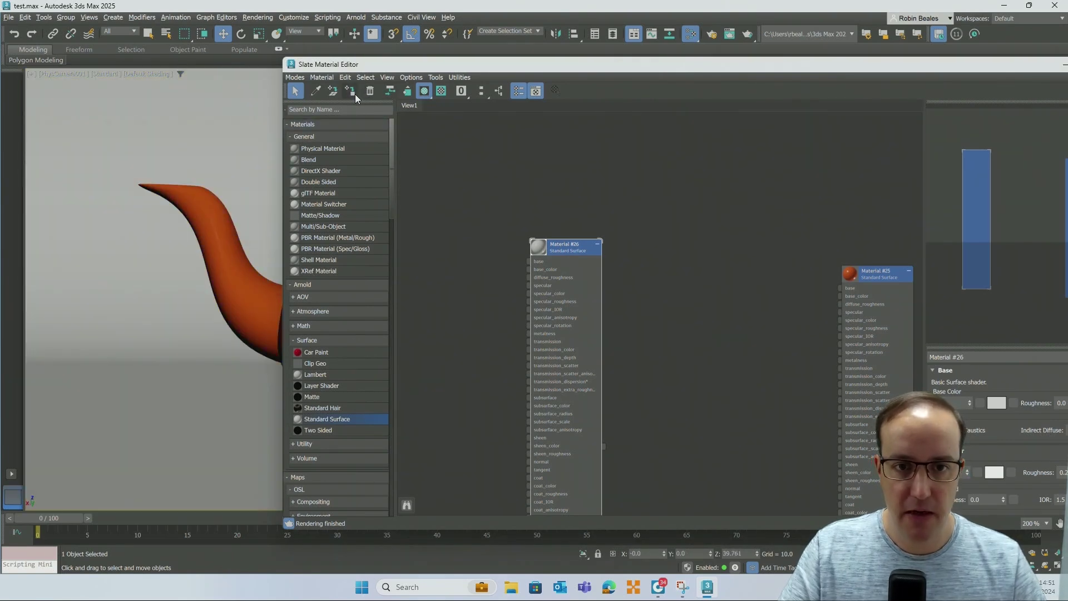
{"action": "double_click", "coordinate": [1015, 68]}
{"action": "left_click", "coordinate": [912, 63]}
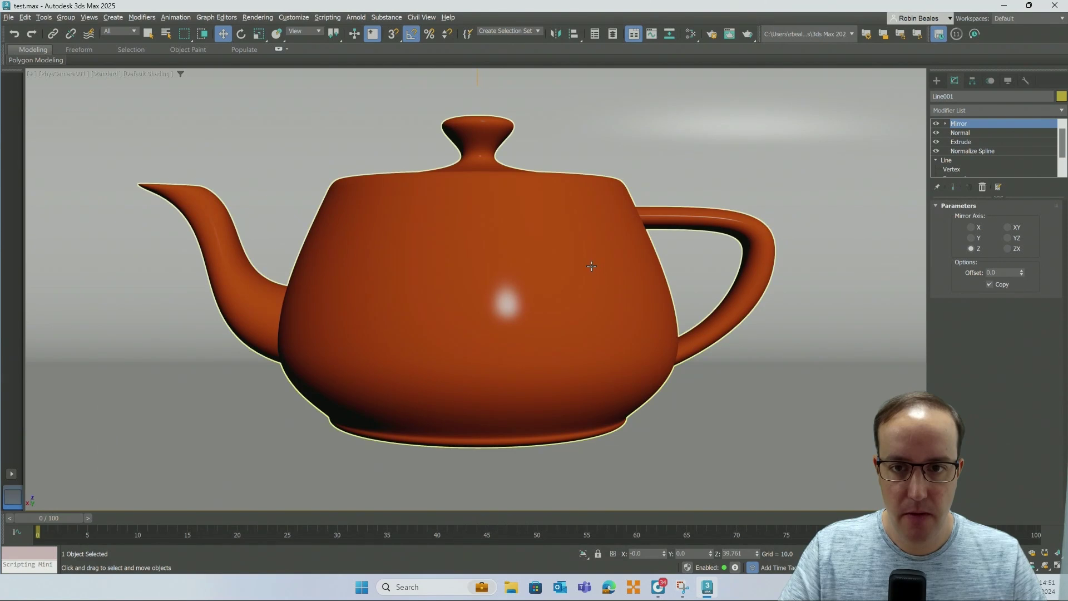
Start ActiveShade rendering in the camera viewport and switch to the four-viewport layout
{"action": "left_click", "coordinate": [106, 74]}
{"action": "left_click", "coordinate": [119, 83]}
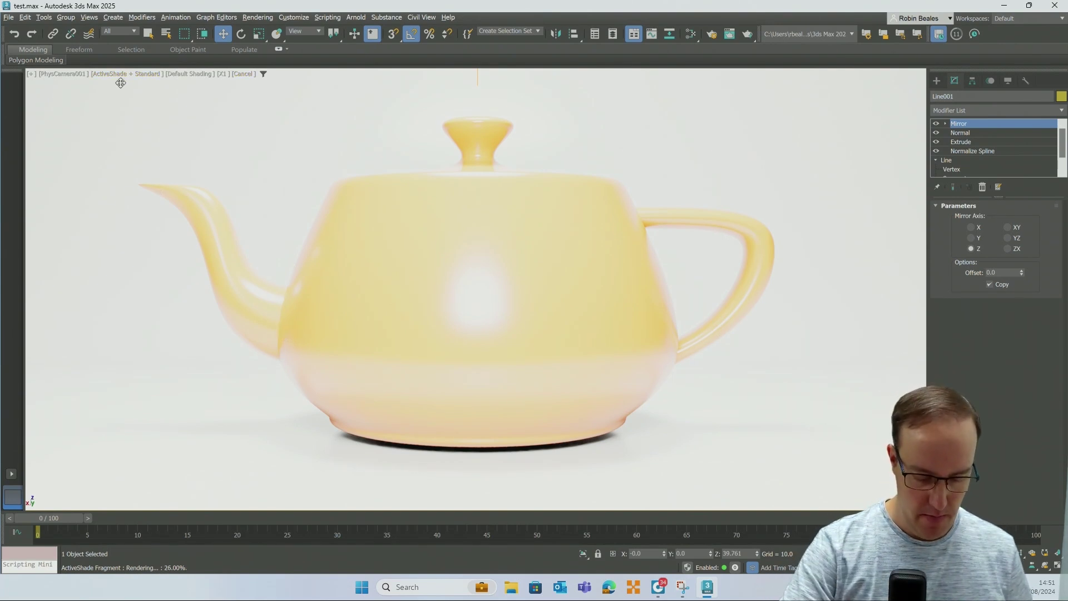
{"action": "key", "text": "alt+w"}
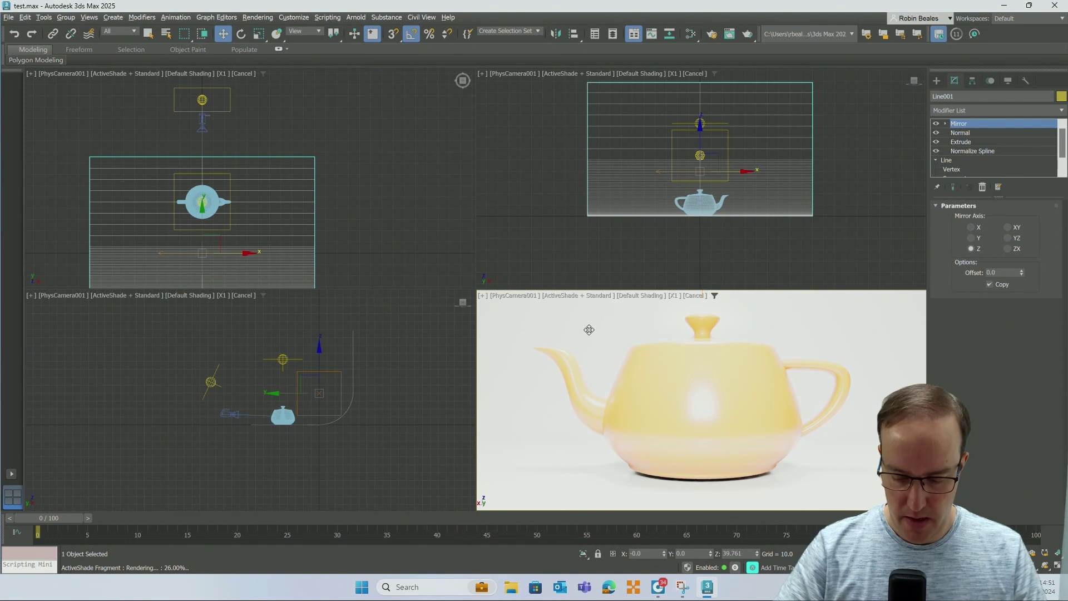
{"action": "key", "text": "p"}
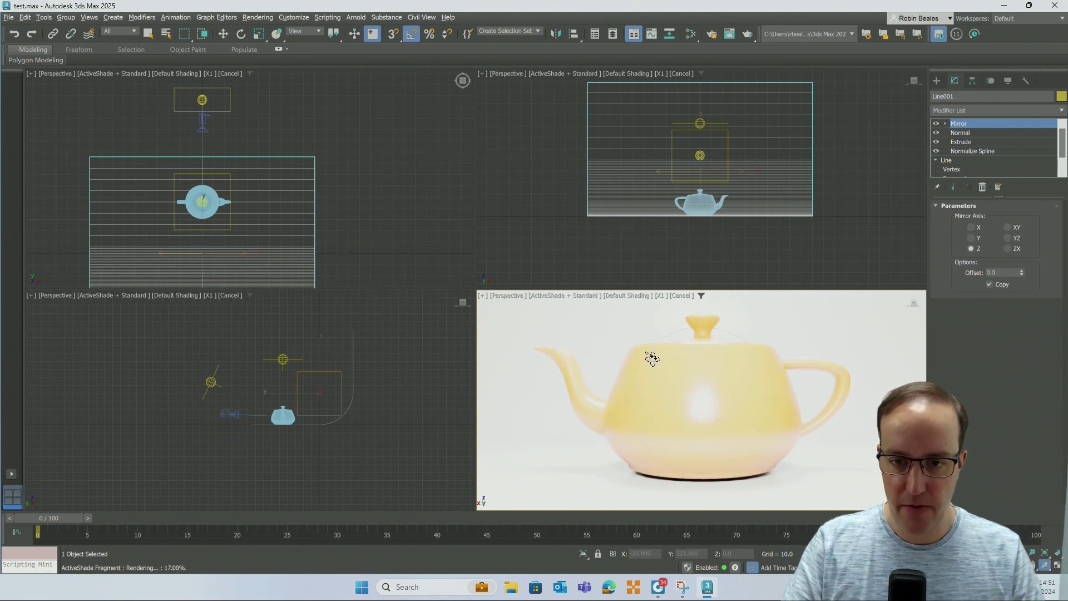
{"action": "left_click_drag", "start_coordinate": [597, 338], "coordinate": [690, 394]}
{"action": "left_click_drag", "start_coordinate": [686, 393], "coordinate": [704, 400]}
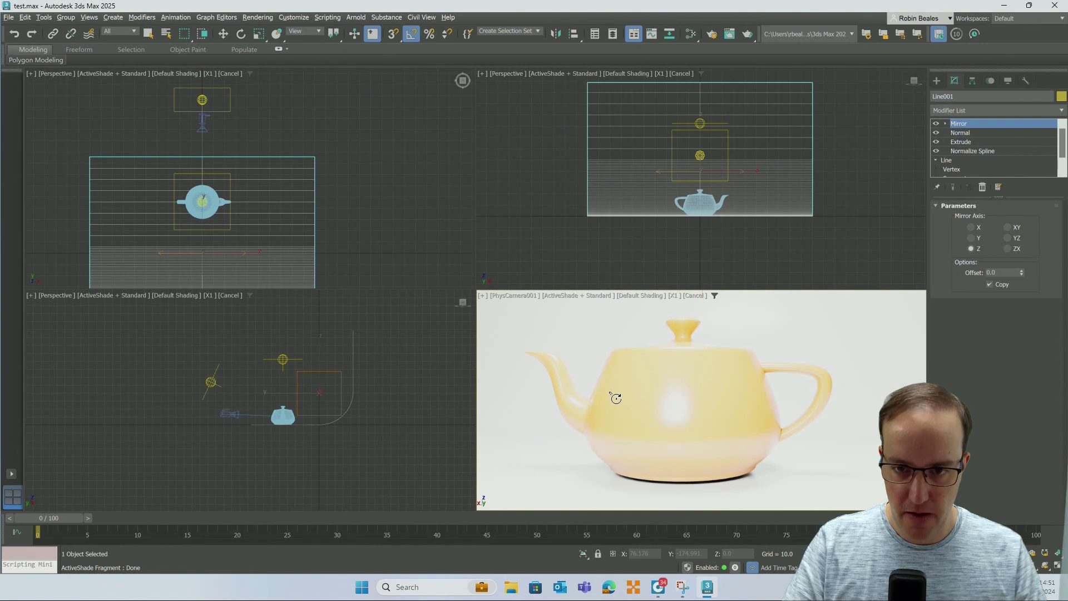
Lower the teapot in the Front view to about Z 0.15 so its base meets the backdrop floor, then deselect it
{"action": "key", "text": "w"}
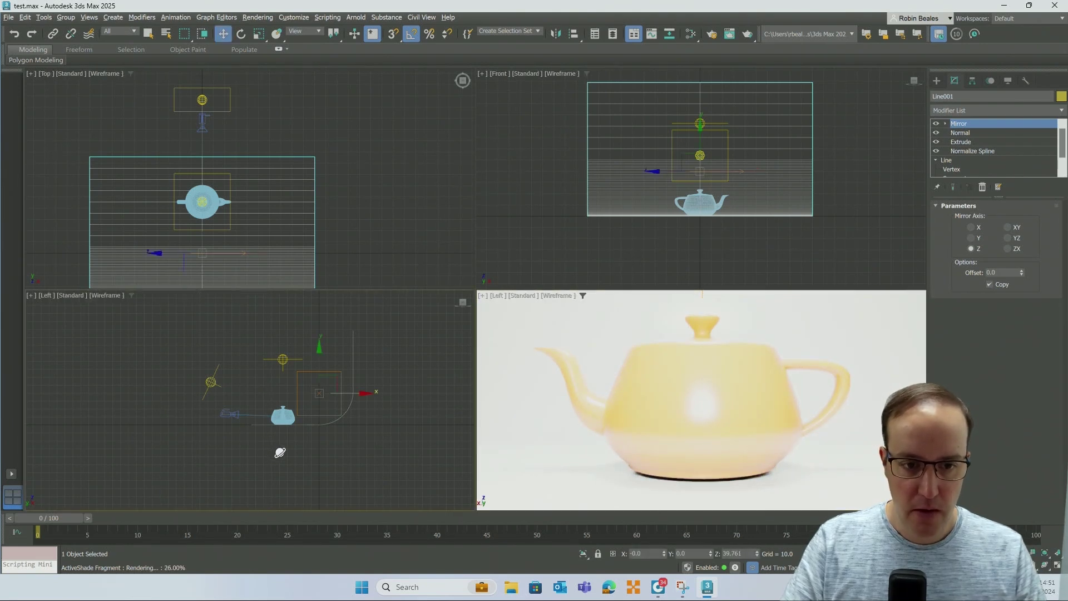
{"action": "left_click", "coordinate": [281, 448]}
{"action": "scroll", "coordinate": [695, 184], "scroll_direction": "up", "scroll_amount": 10}
{"action": "scroll", "coordinate": [651, 170], "scroll_direction": "down", "scroll_amount": 6}
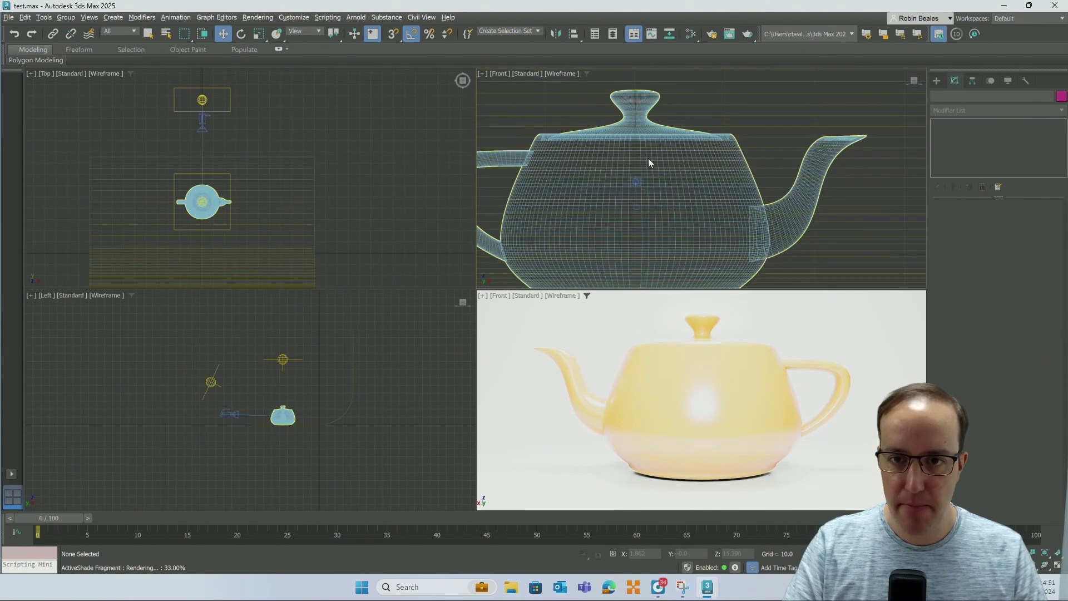
{"action": "left_click", "coordinate": [659, 167]}
{"action": "scroll", "coordinate": [668, 178], "scroll_direction": "up", "scroll_amount": 2}
{"action": "mouse_move", "coordinate": [661, 200]}
{"action": "left_mouse_down"}
{"action": "mouse_move", "coordinate": [668, 187]}
{"action": "mouse_move", "coordinate": [661, 202]}
{"action": "left_mouse_up"}
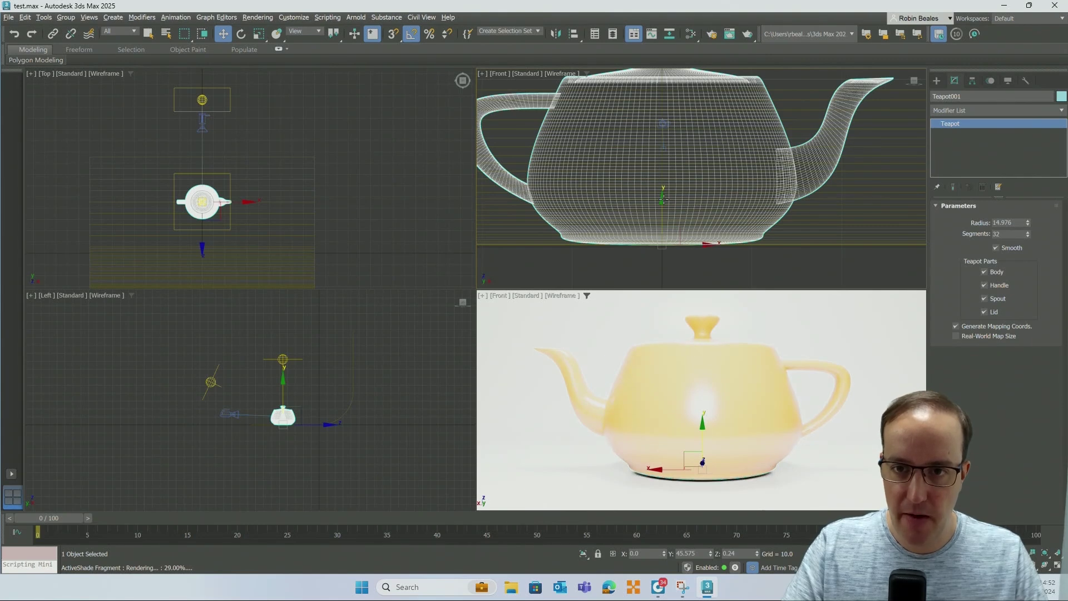
{"action": "left_click_drag", "start_coordinate": [663, 202], "coordinate": [663, 203]}
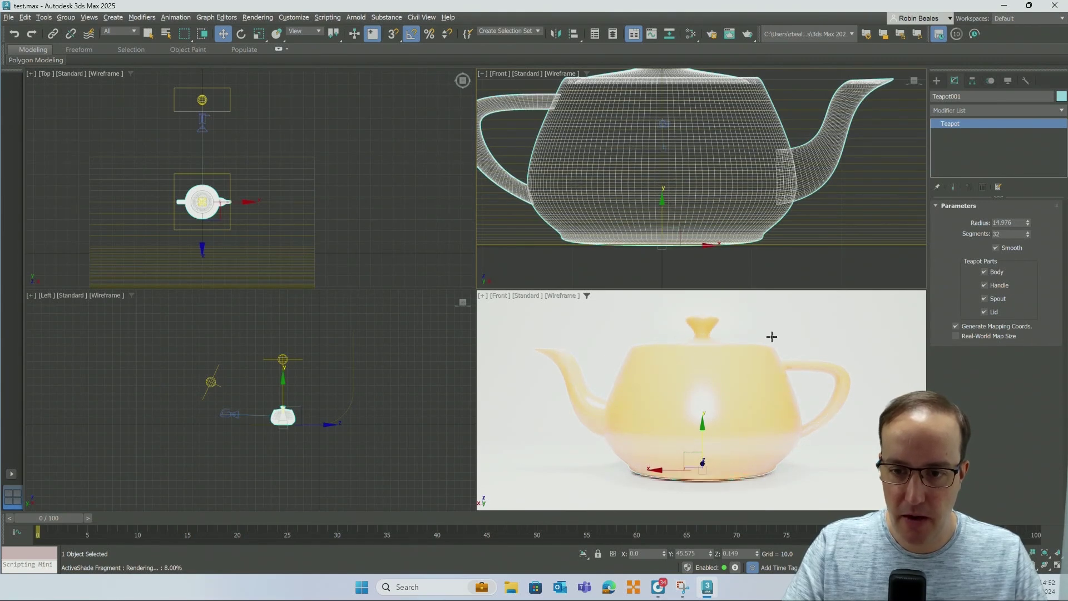
{"action": "left_click", "coordinate": [653, 478]}
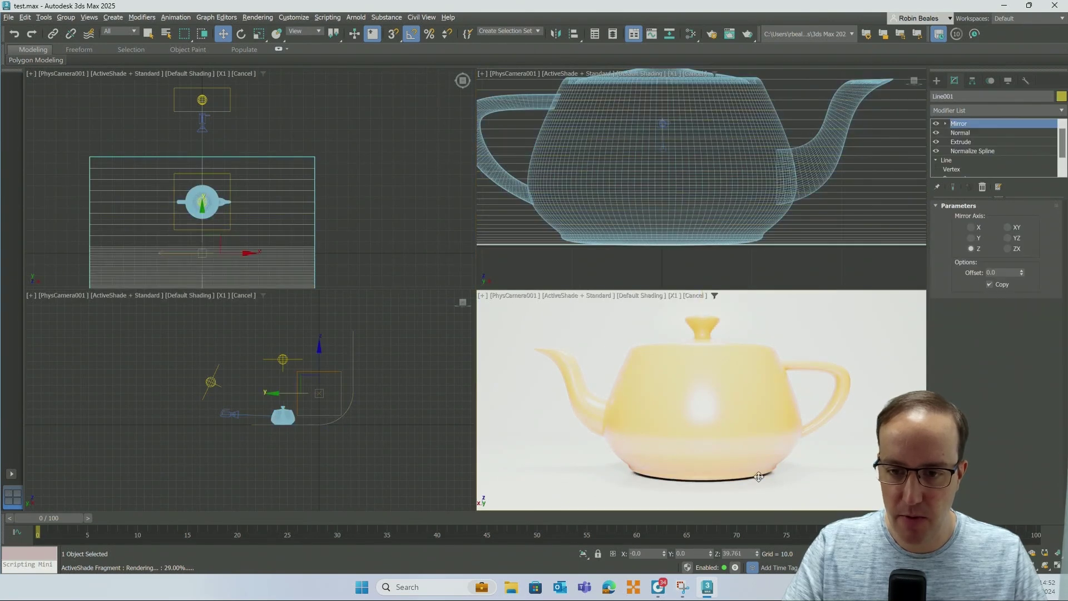
{"action": "left_click", "coordinate": [649, 196]}
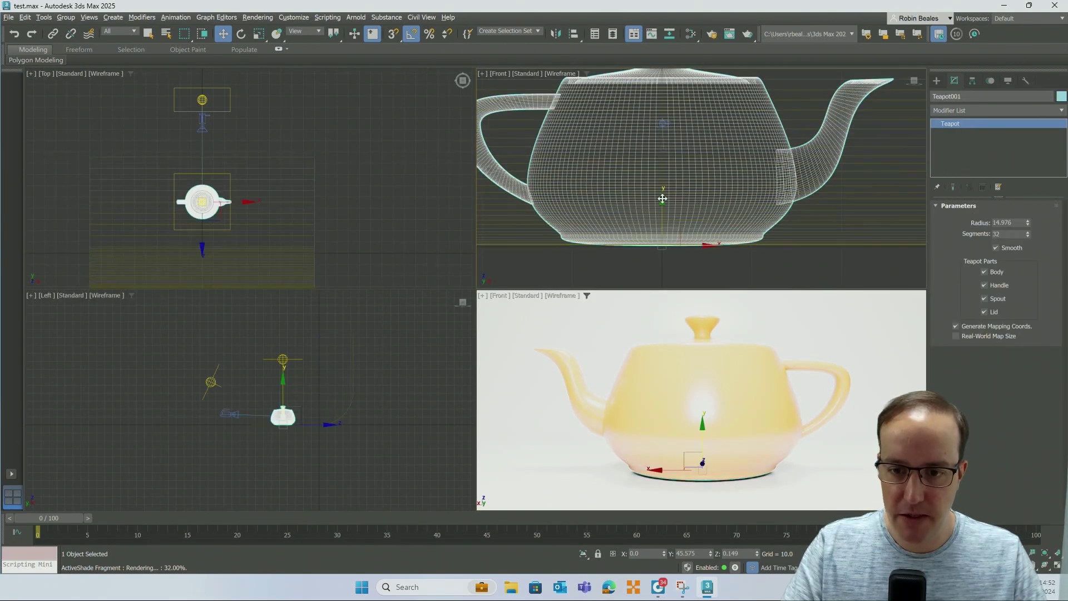
{"action": "left_click", "coordinate": [824, 209]}
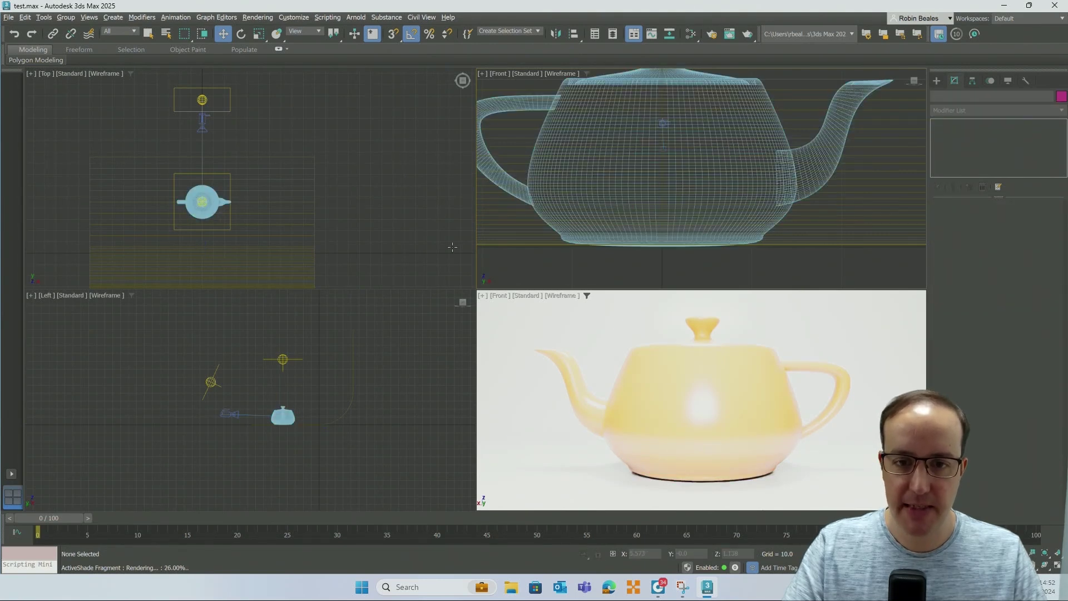
Inspect the backdrop and both lights from an orbited Perspective view with ActiveShade running, then return to the camera view
{"action": "left_click", "coordinate": [250, 262]}
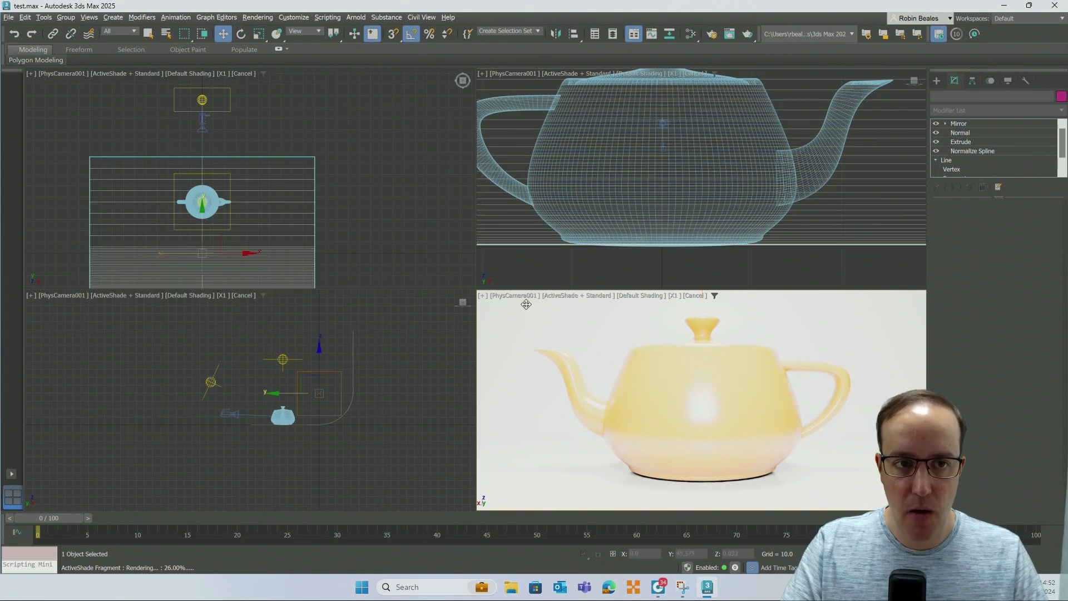
{"action": "left_click", "coordinate": [202, 99]}
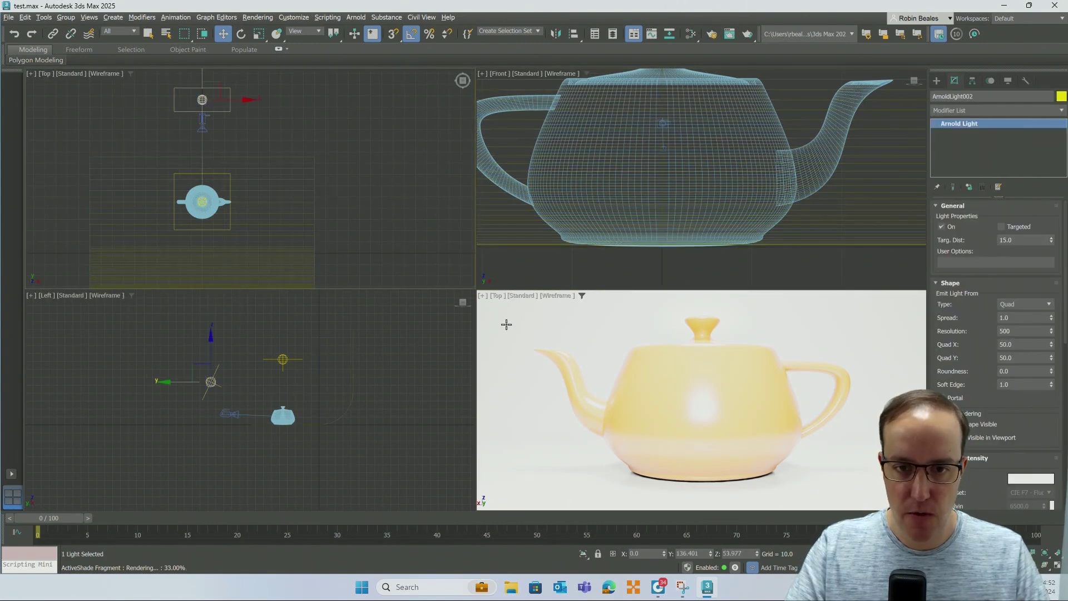
{"action": "left_click", "coordinate": [506, 324]}
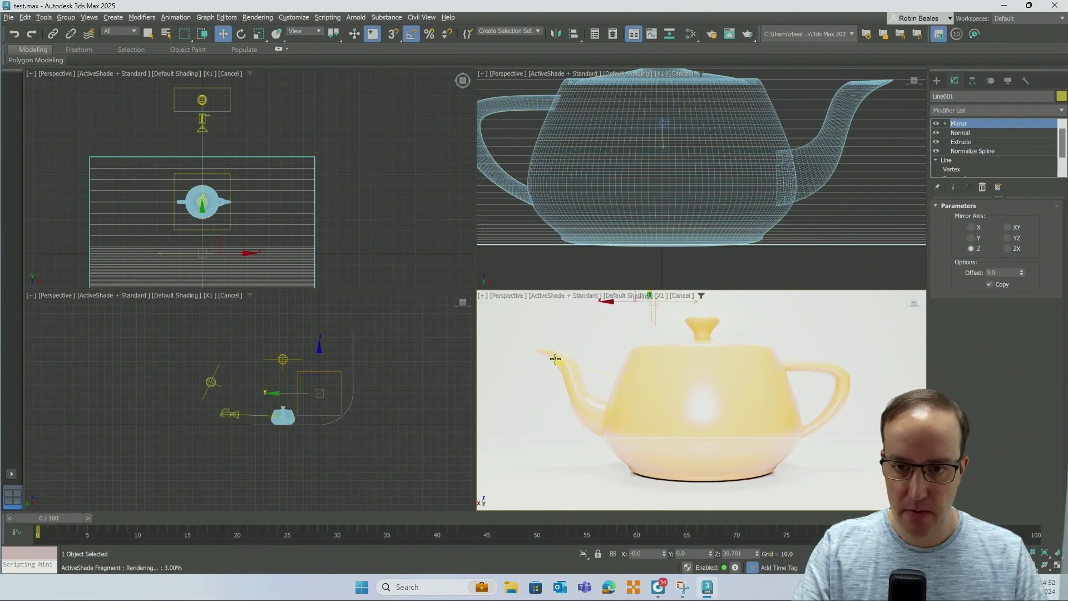
{"action": "key", "text": "z"}
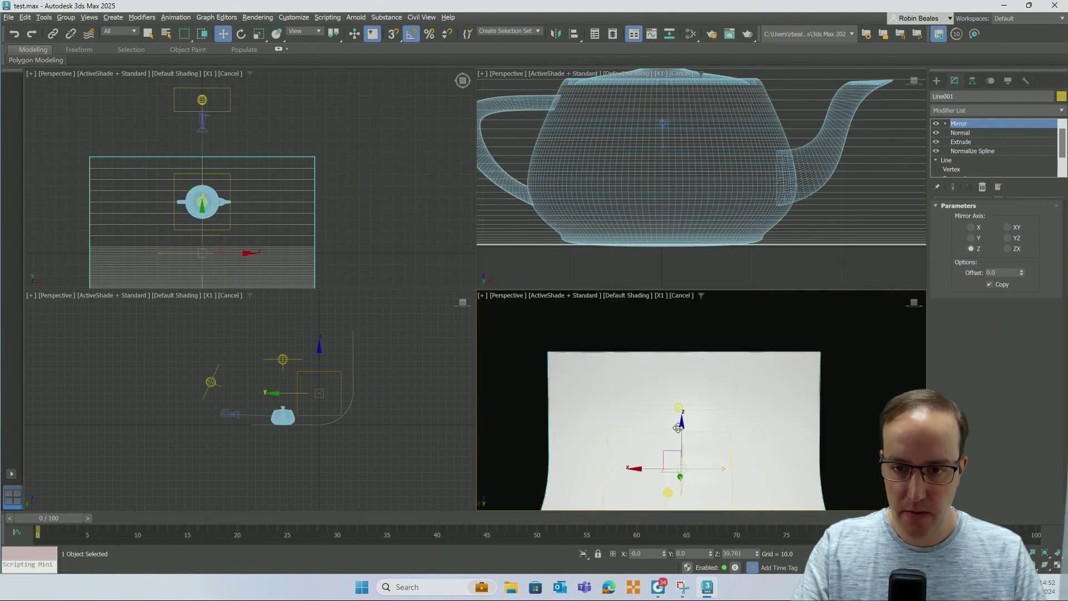
{"action": "middle_click_drag", "start_coordinate": [676, 412], "coordinate": [851, 444], "text": "alt"}
{"action": "key", "text": "c"}
{"action": "key", "text": "w"}
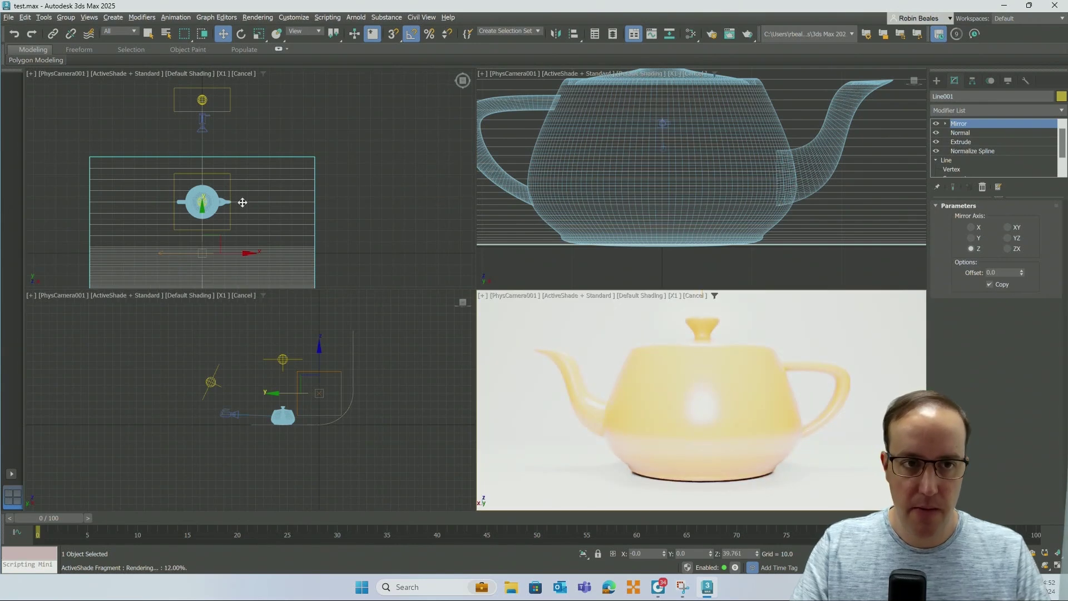
Try the overhead light at about Z 94.9 and the tilted front light at about Y 128.5, Z 41.6 in the Left view
{"action": "left_click", "coordinate": [202, 100]}
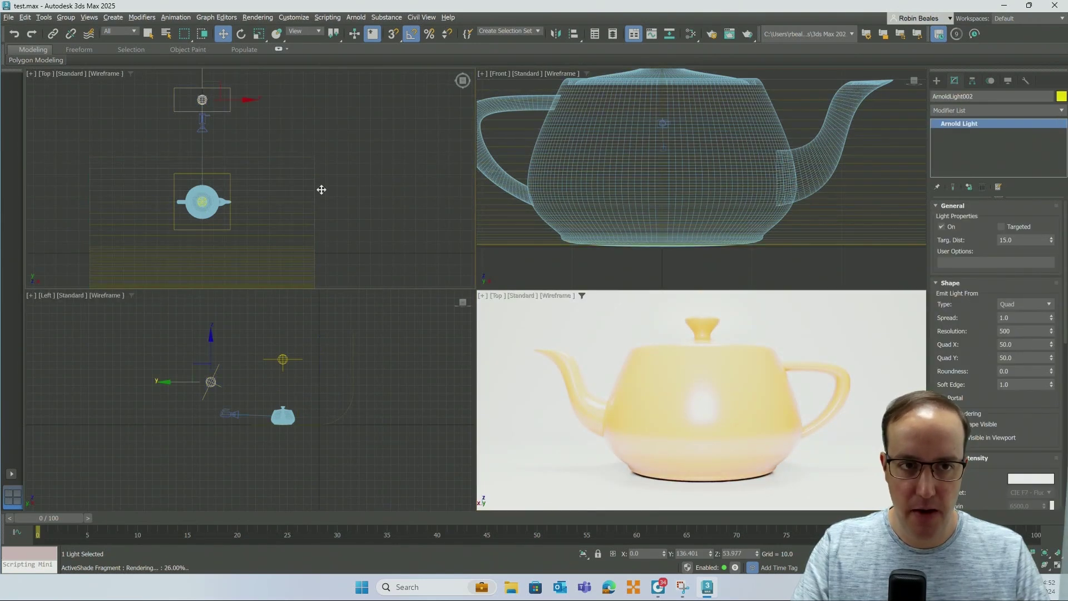
{"action": "left_click", "coordinate": [215, 171]}
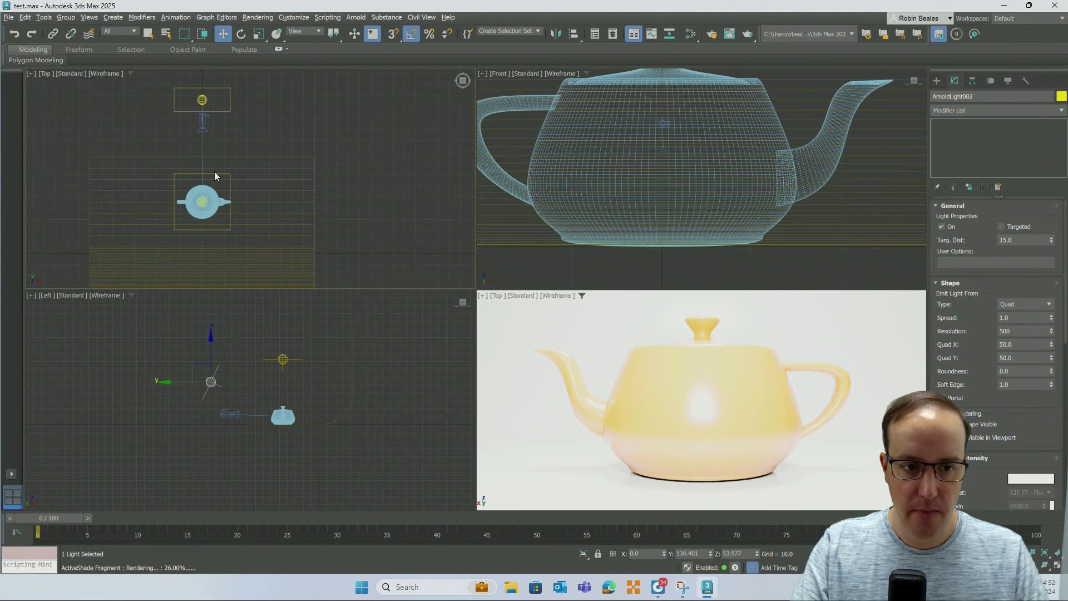
{"action": "left_click", "coordinate": [283, 357]}
{"action": "left_click_drag", "start_coordinate": [283, 358], "coordinate": [282, 386]}
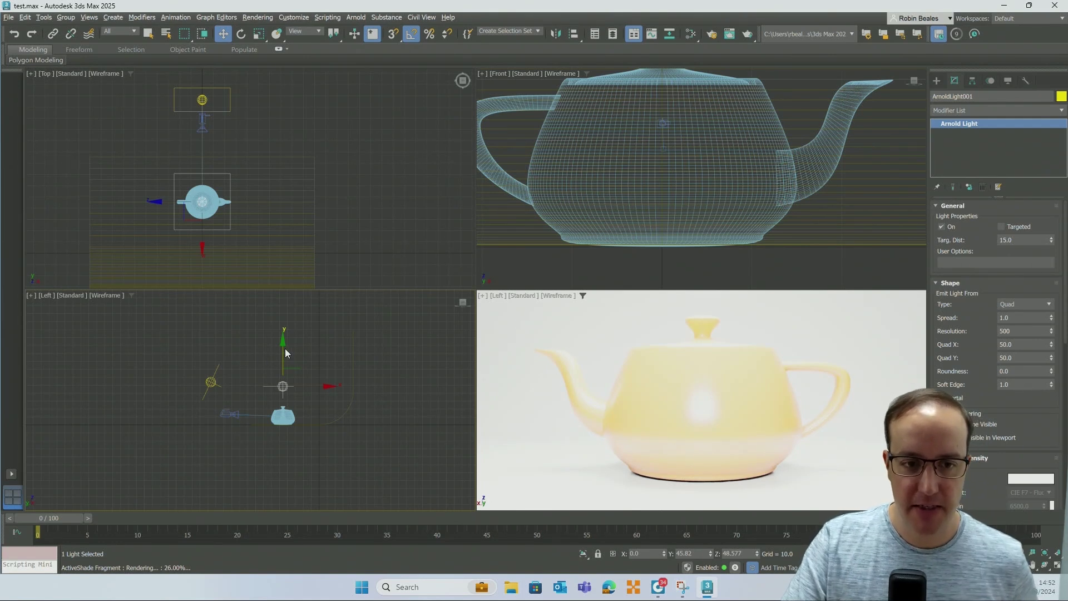
{"action": "left_click_drag", "start_coordinate": [282, 353], "coordinate": [279, 294]}
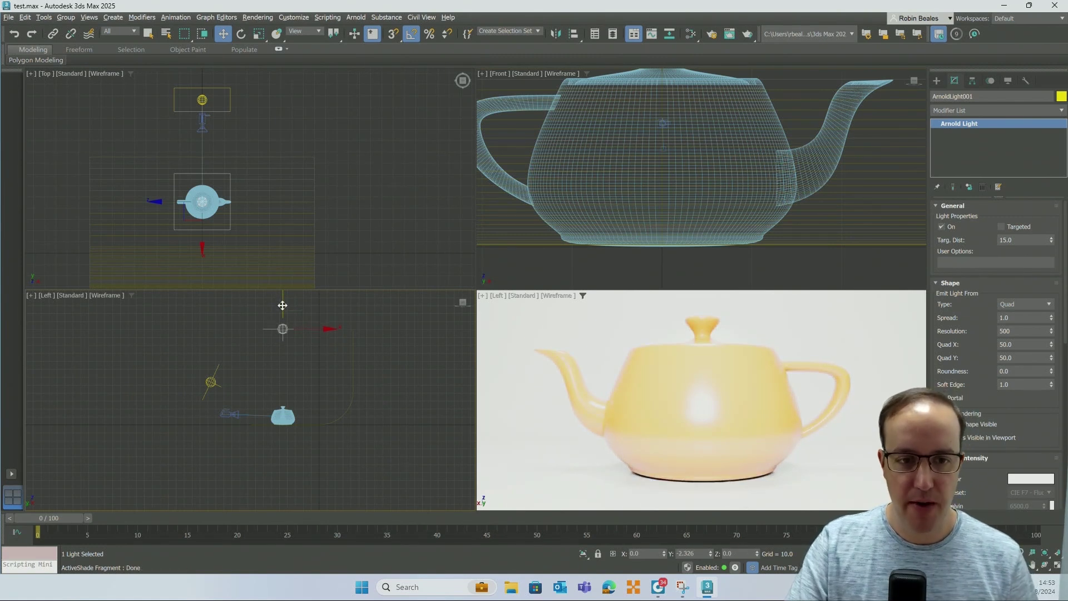
{"action": "left_click_drag", "start_coordinate": [282, 332], "coordinate": [282, 361]}
{"action": "left_click", "coordinate": [220, 369]}
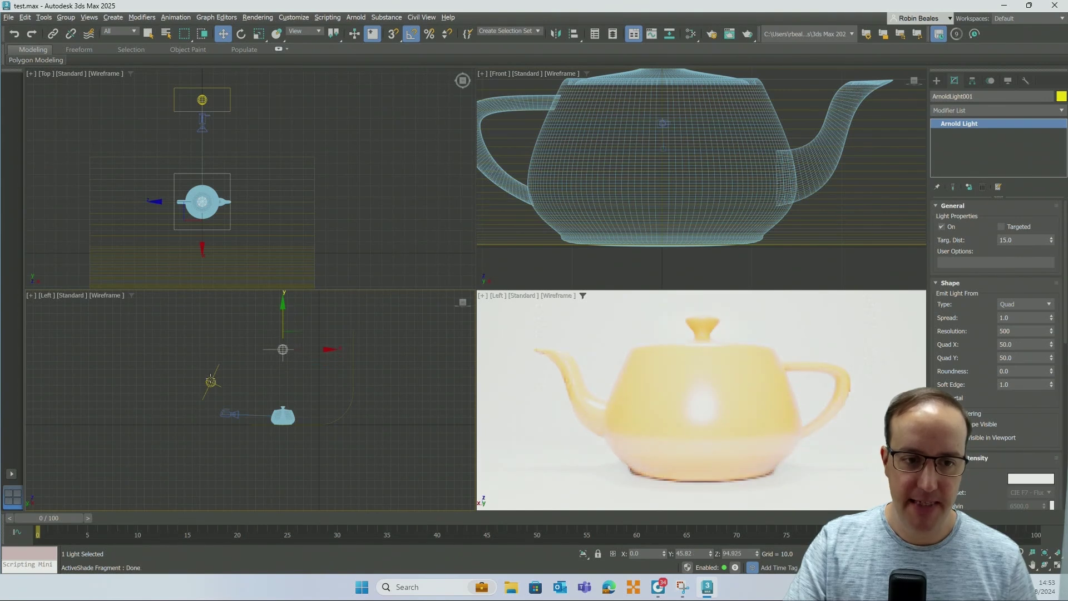
{"action": "mouse_move", "coordinate": [220, 369]}
{"action": "left_mouse_down"}
{"action": "mouse_move", "coordinate": [146, 332]}
{"action": "mouse_move", "coordinate": [228, 384]}
{"action": "mouse_move", "coordinate": [259, 361]}
{"action": "mouse_move", "coordinate": [279, 371]}
{"action": "mouse_move", "coordinate": [279, 391]}
{"action": "mouse_move", "coordinate": [229, 372]}
{"action": "left_mouse_up"}
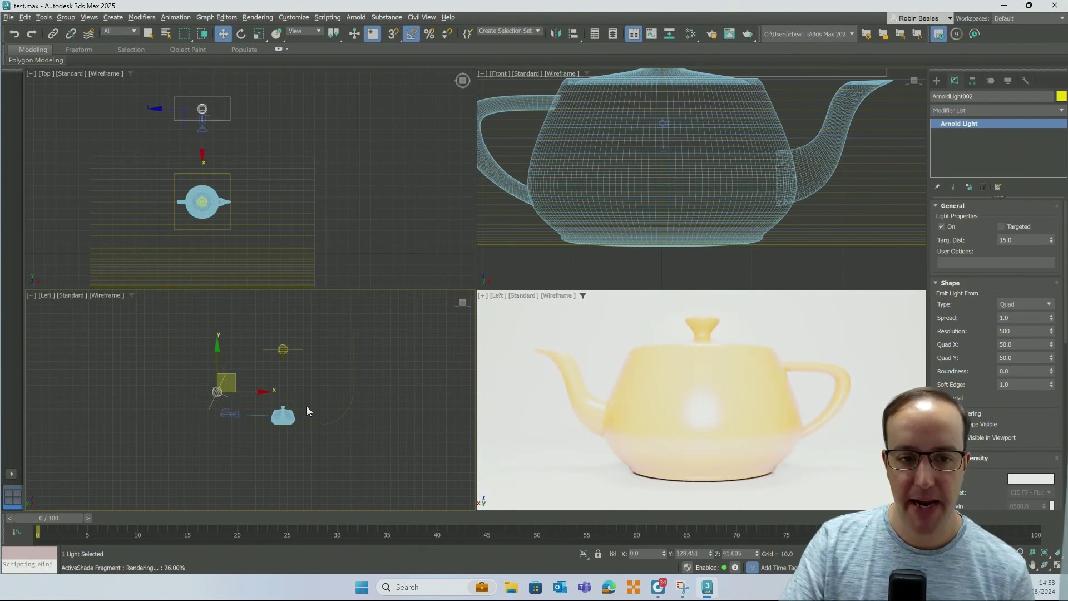
Raise the overhead light to about Z 108.9 and move the tilted front light to about Y 122.3, Z 62.3 in the Left view
{"action": "left_click", "coordinate": [283, 350]}
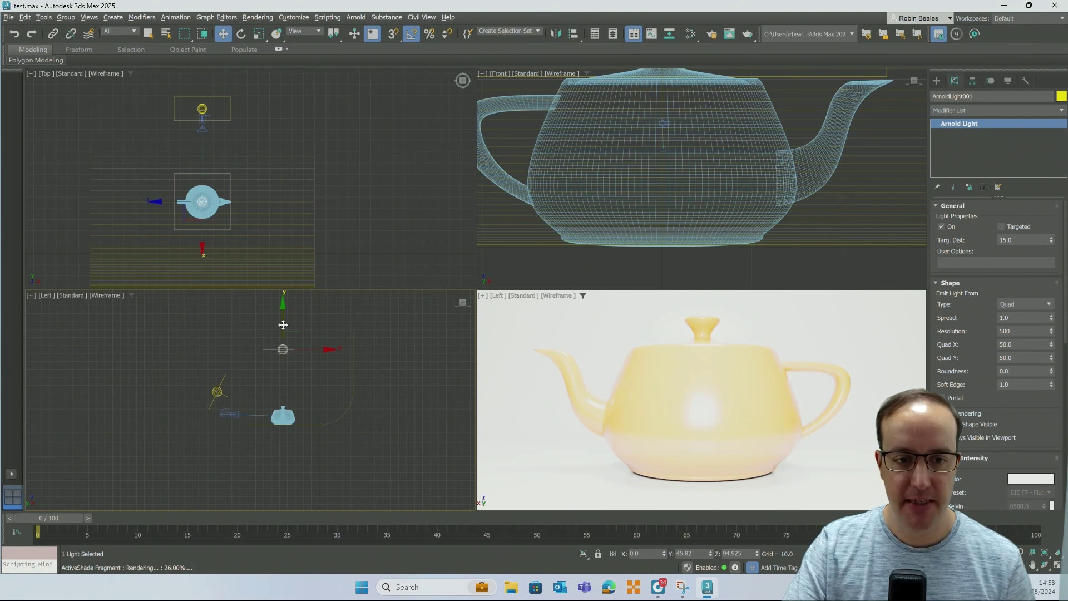
{"action": "left_click_drag", "start_coordinate": [283, 324], "coordinate": [283, 314]}
{"action": "left_click", "coordinate": [218, 390]}
{"action": "left_click_drag", "start_coordinate": [220, 370], "coordinate": [254, 375]}
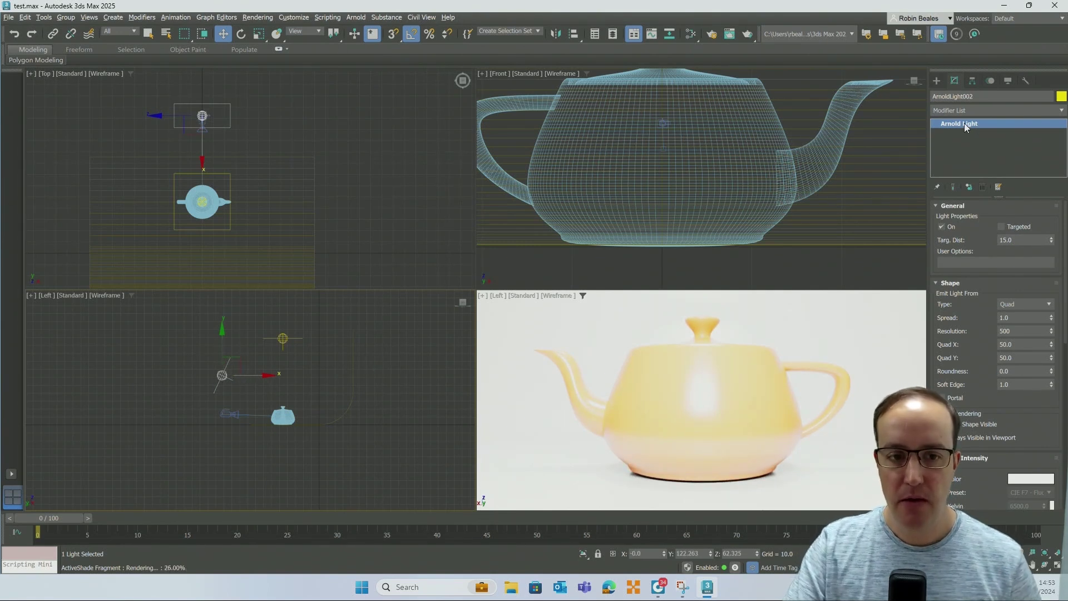
{"action": "left_click", "coordinate": [283, 337]}
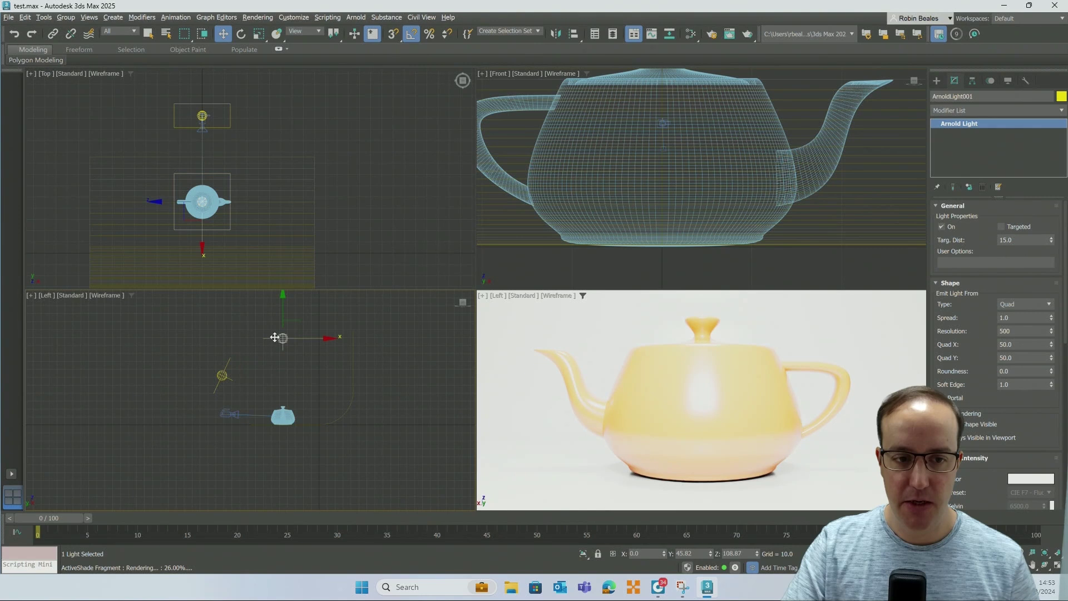
{"action": "left_click", "coordinate": [222, 375]}
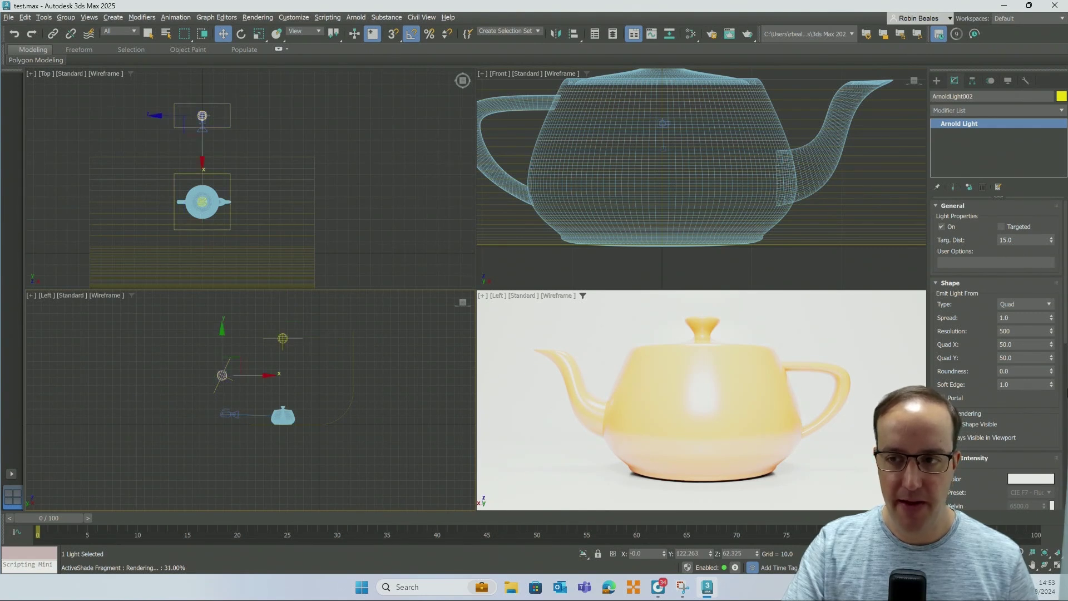
Try intensities of 0.5 and 0.1 on the tilted front light, then restore its intensity to 1.0
{"action": "left_click_drag", "start_coordinate": [976, 349], "coordinate": [976, 182]}
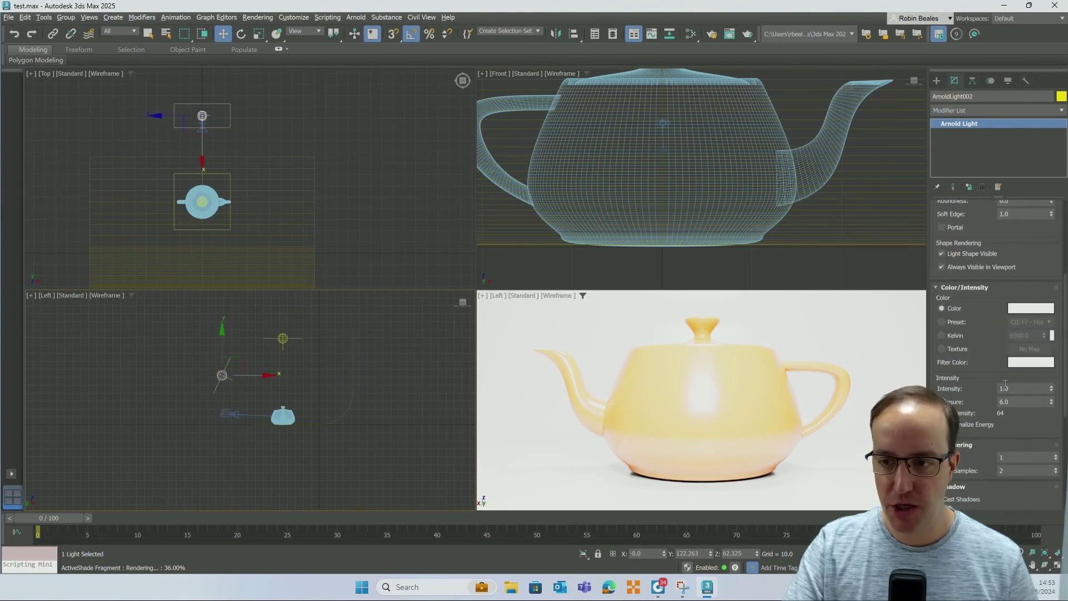
{"action": "left_click", "coordinate": [1023, 389]}
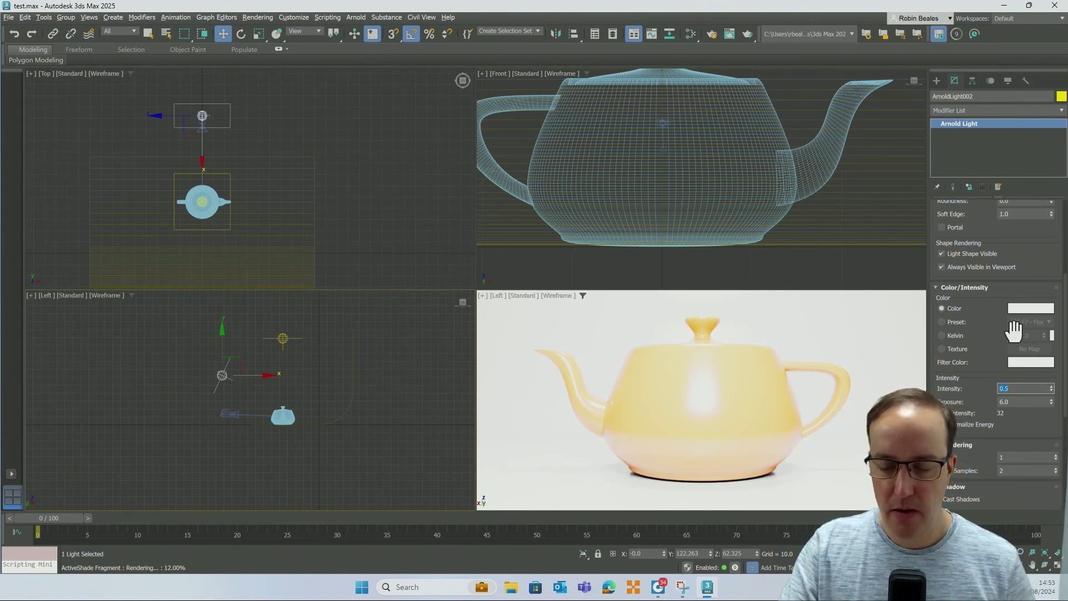
{"action": "type", "text": "0"}
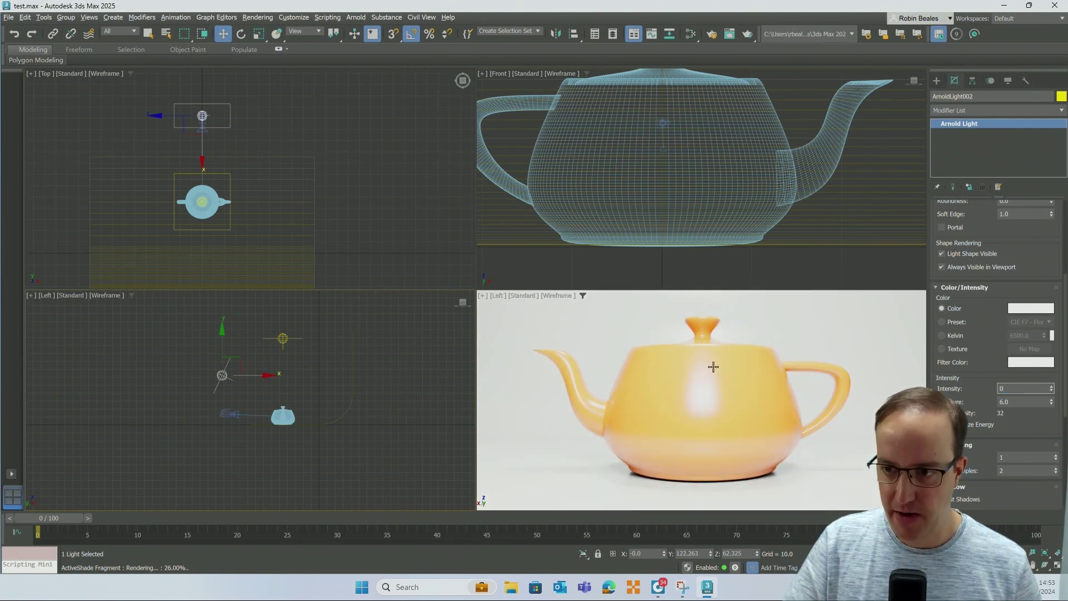
{"action": "key", "text": "Return"}
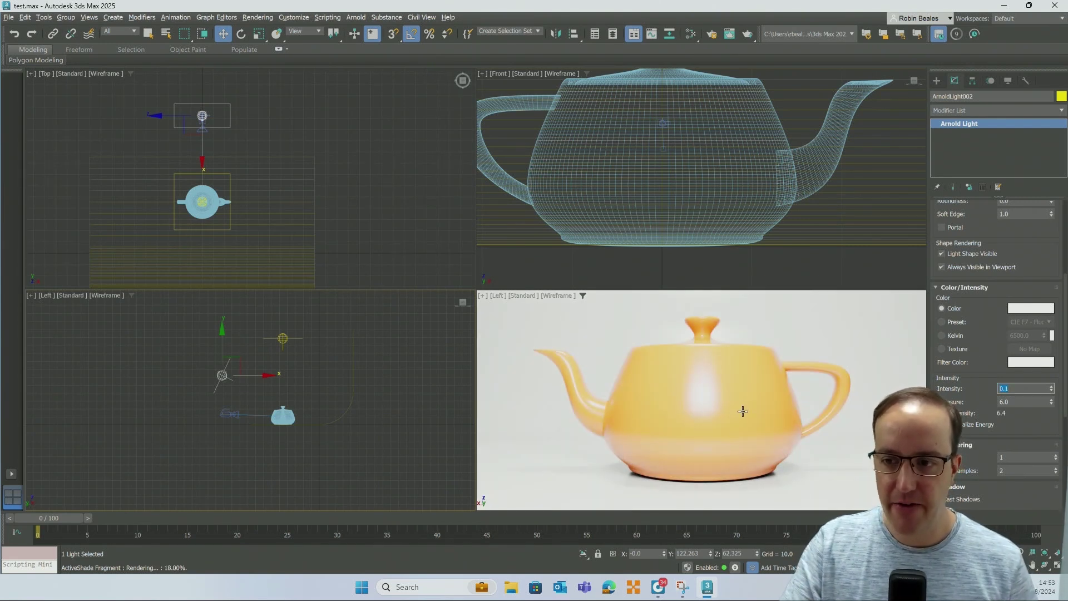
{"action": "type", "text": "1"}
{"action": "key", "text": "Return"}
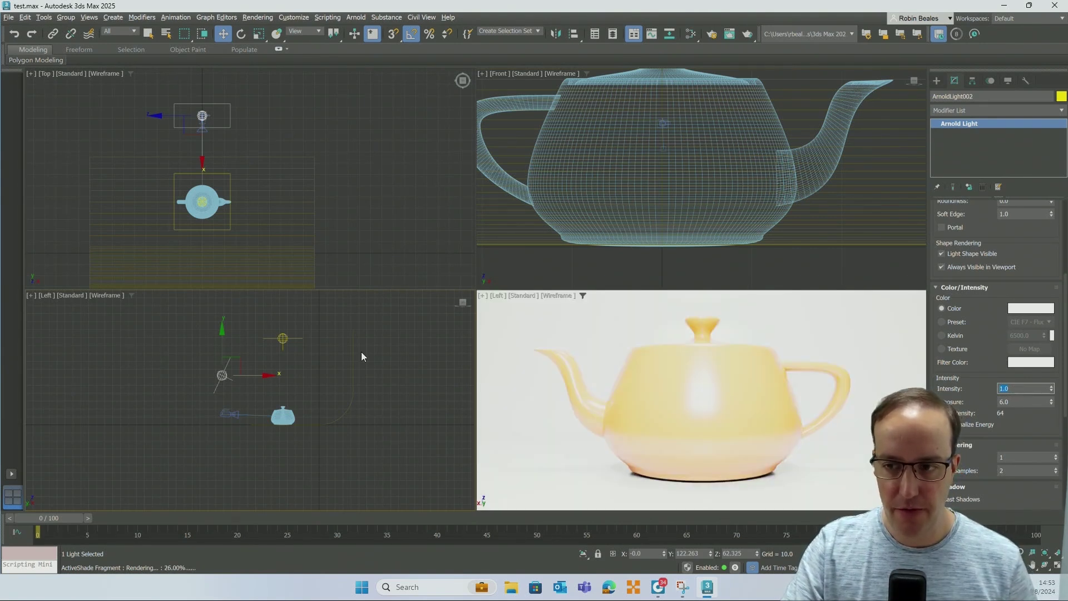
Make the tilted front light unique from the overhead light and set its Quad X and Quad Y to 24
{"action": "left_click", "coordinate": [280, 373]}
{"action": "left_click", "coordinate": [222, 375]}
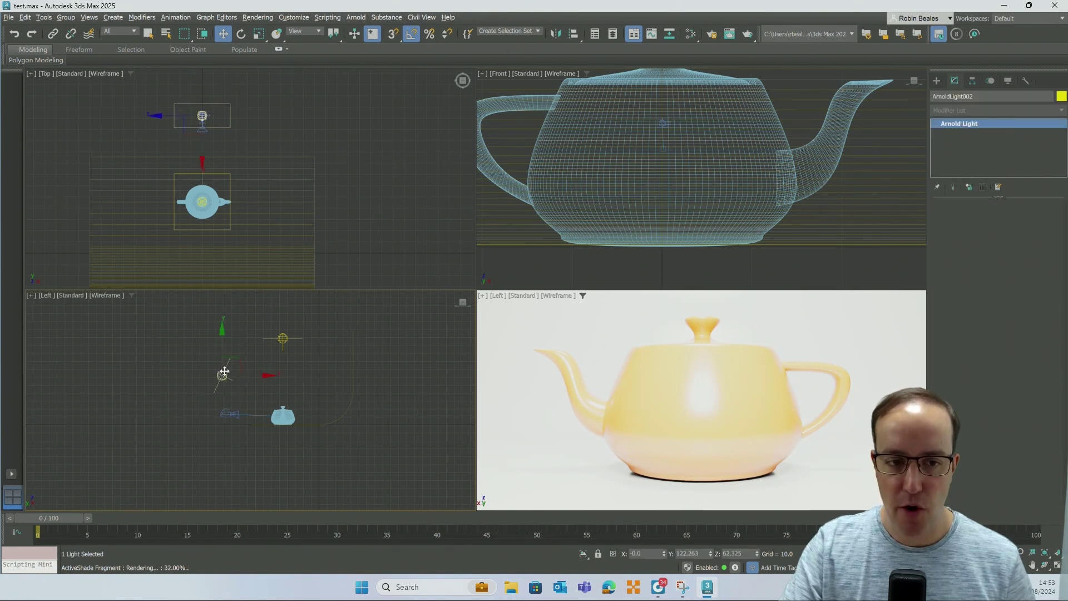
{"action": "right_click", "coordinate": [982, 126]}
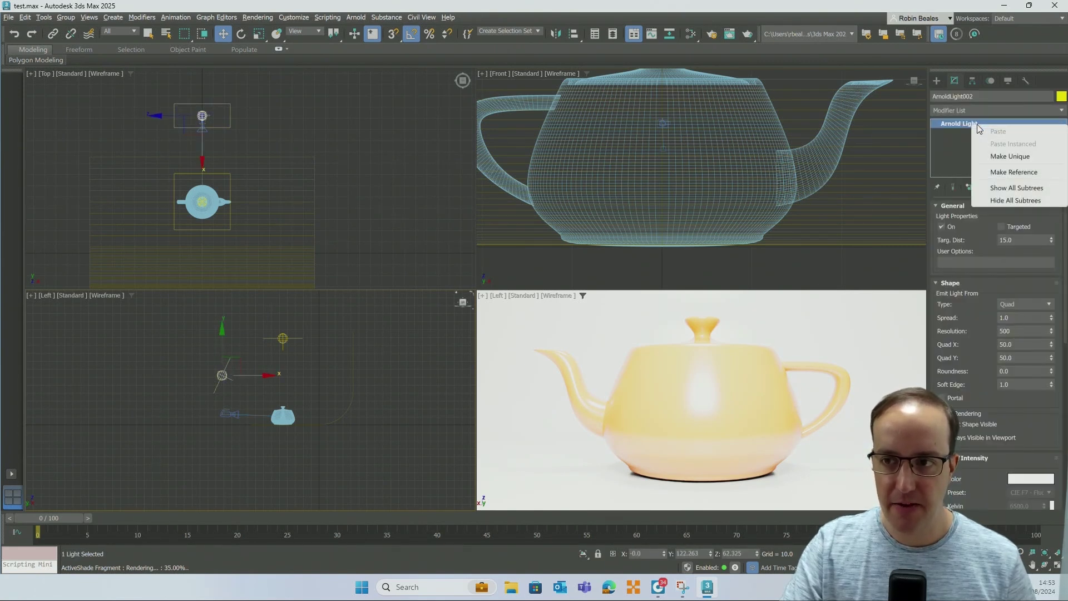
{"action": "left_click", "coordinate": [1010, 154]}
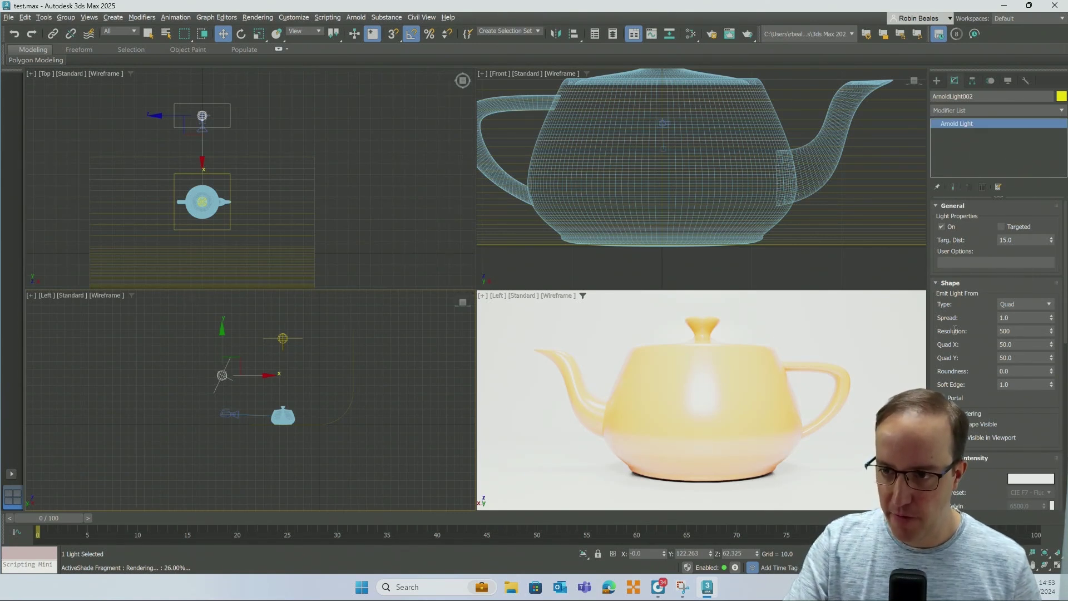
{"action": "double_click", "coordinate": [1008, 345]}
{"action": "type", "text": "24"}
{"action": "double_click", "coordinate": [1019, 358]}
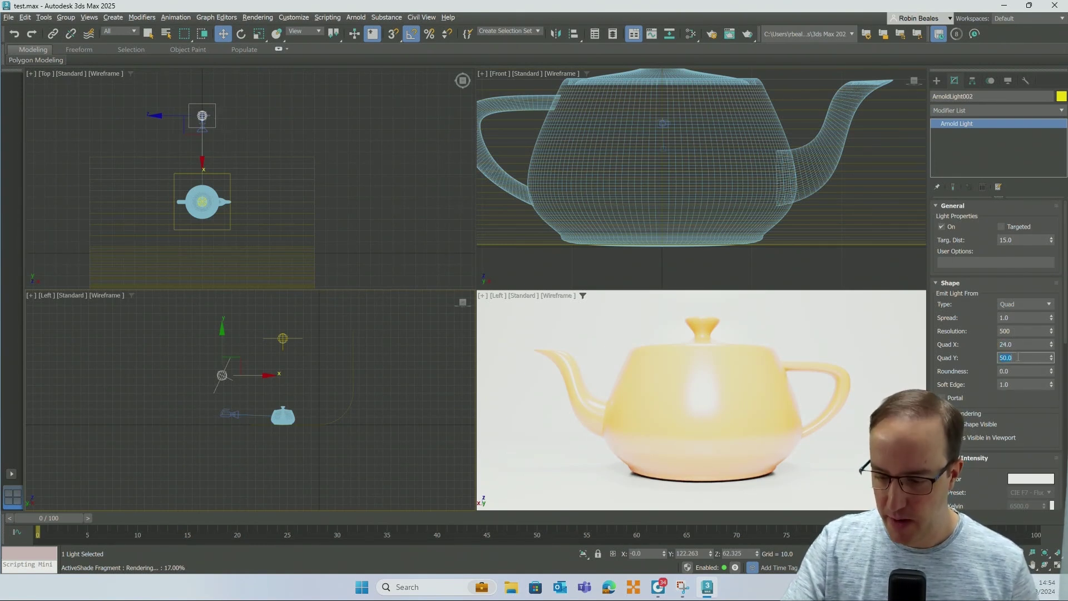
{"action": "key", "text": "Return"}
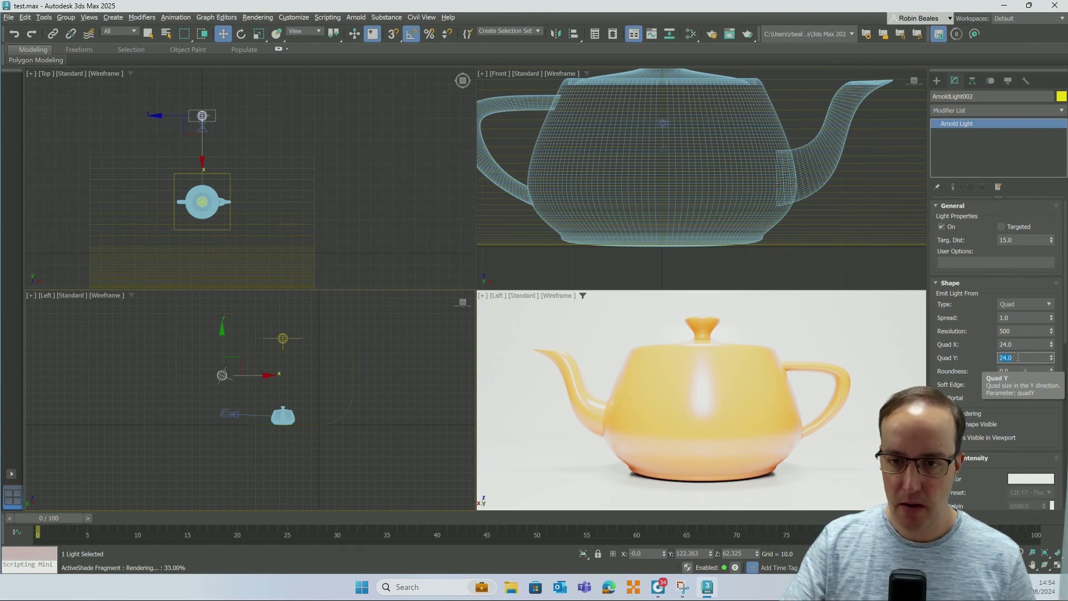
Raise the overhead light to about Z 121.1 and move the tilted front light to about Y 123.4, Z 57 in the Left view
{"action": "left_click", "coordinate": [282, 337]}
{"action": "left_click_drag", "start_coordinate": [284, 317], "coordinate": [284, 306]}
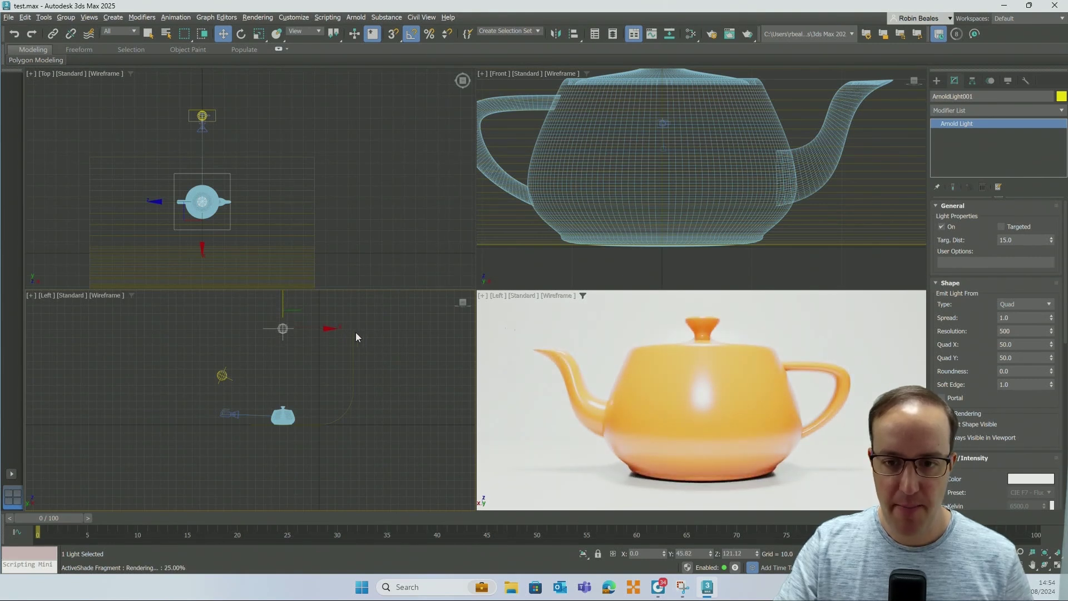
{"action": "left_click", "coordinate": [223, 374]}
{"action": "left_click_drag", "start_coordinate": [240, 361], "coordinate": [264, 378]}
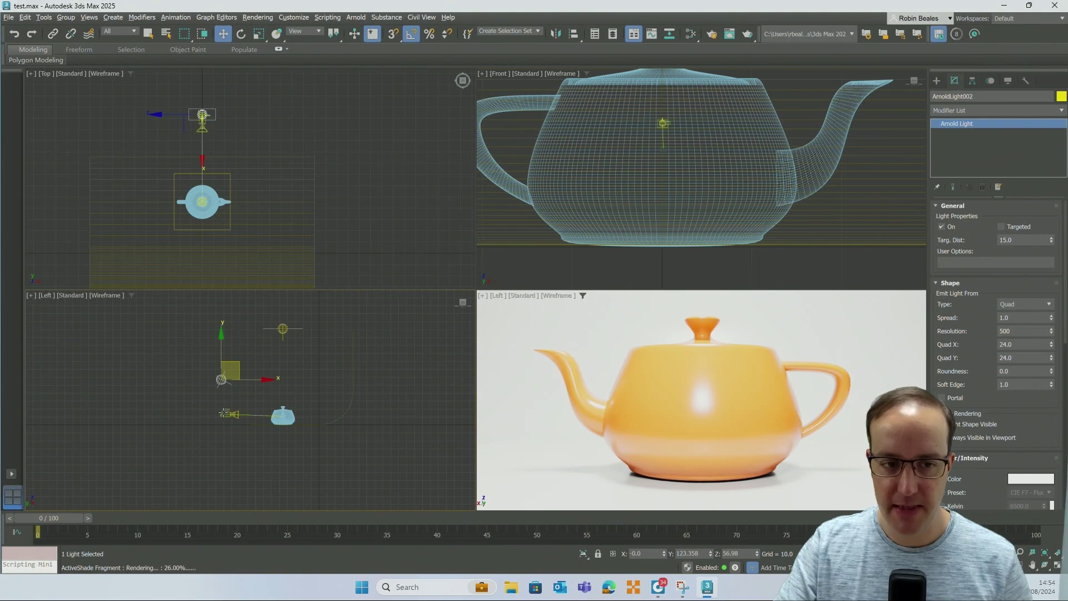
Raise the Physical camera to about Z 30 in the Left view so it looks down on the teapot, then deselect it
{"action": "left_click", "coordinate": [225, 389]}
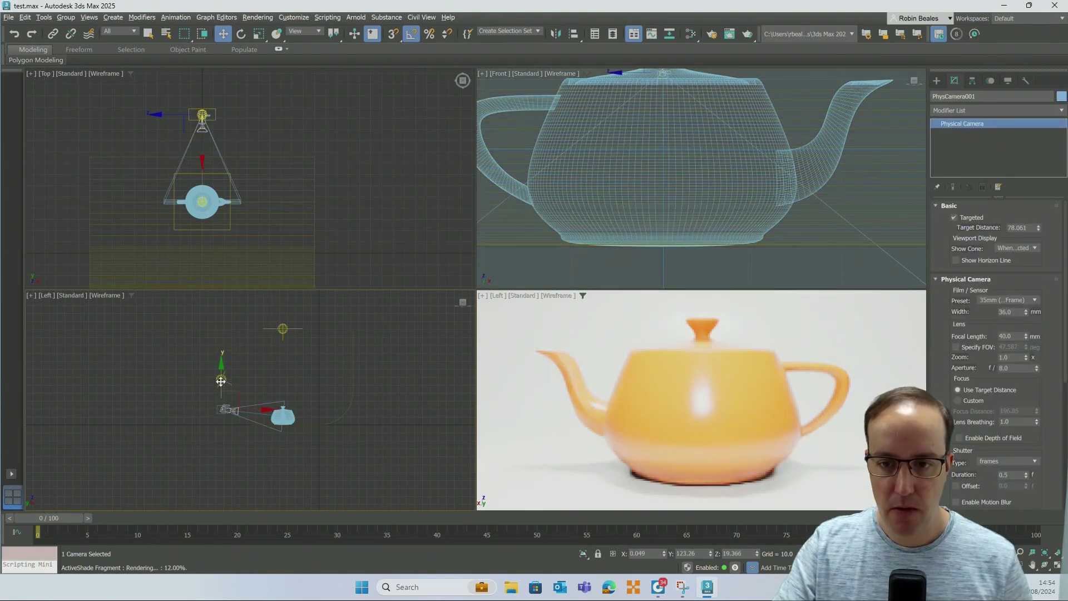
{"action": "left_click_drag", "start_coordinate": [221, 381], "coordinate": [221, 374]}
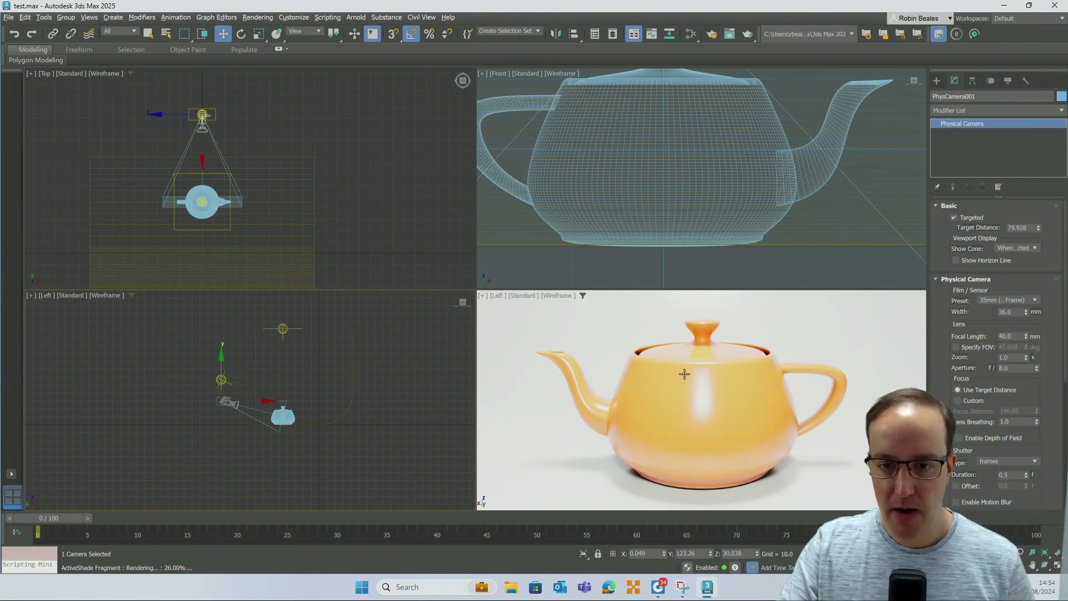
{"action": "left_click", "coordinate": [306, 379]}
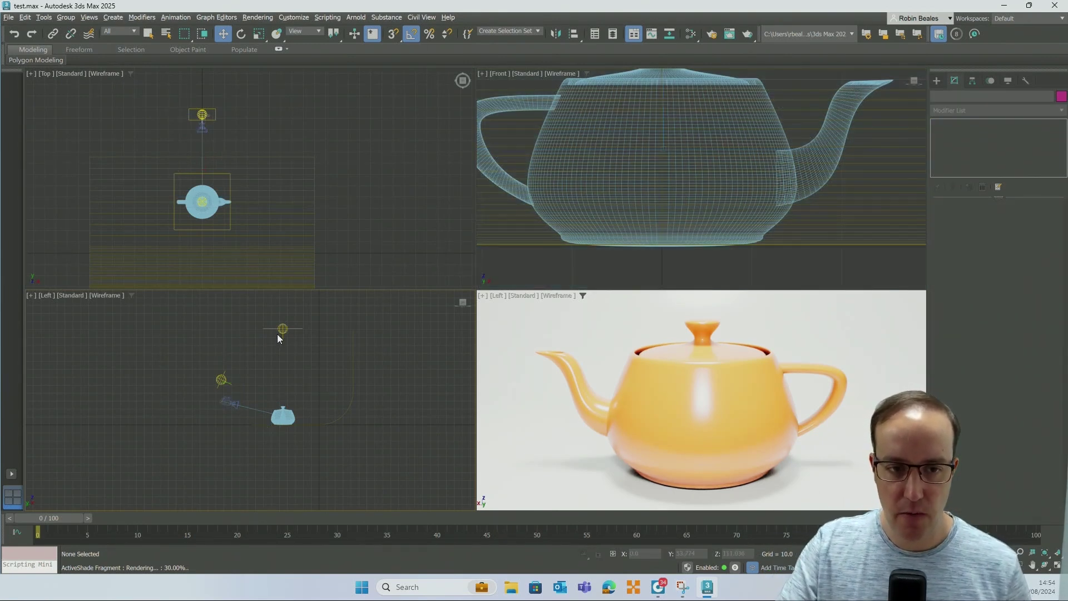
Set the overhead light's Quad X and Quad Y to 35
{"action": "left_click", "coordinate": [282, 329]}
{"action": "left_click", "coordinate": [202, 113]}
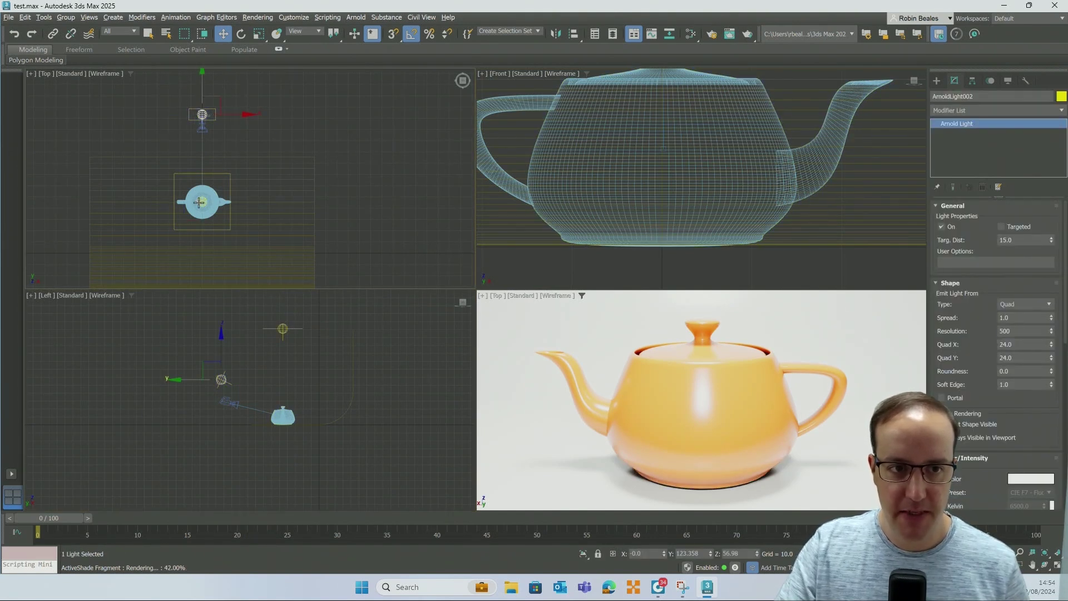
{"action": "left_click", "coordinate": [223, 199]}
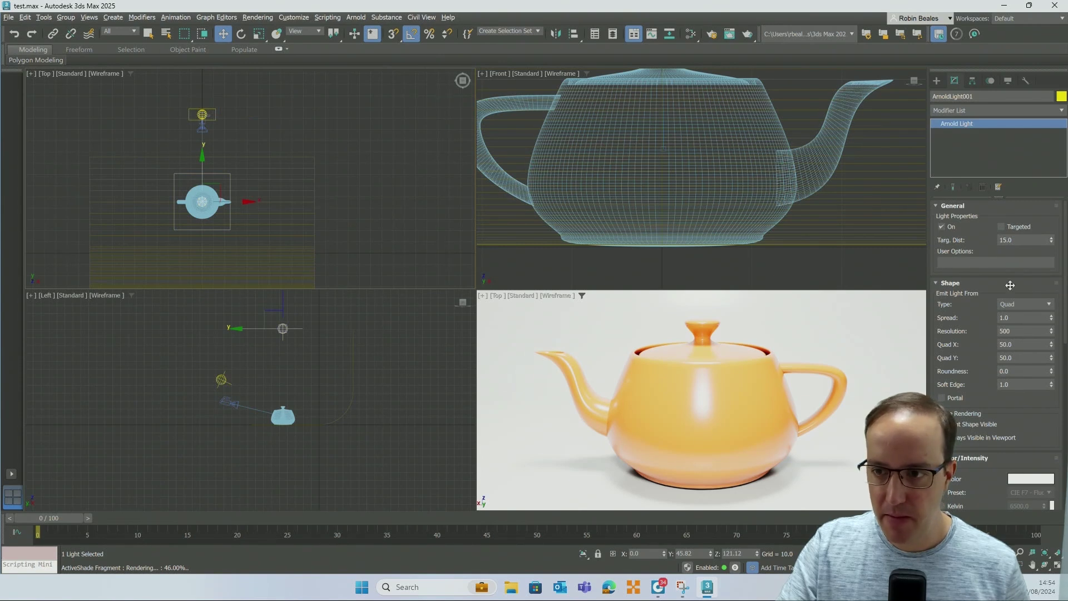
{"action": "left_click", "coordinate": [1017, 346]}
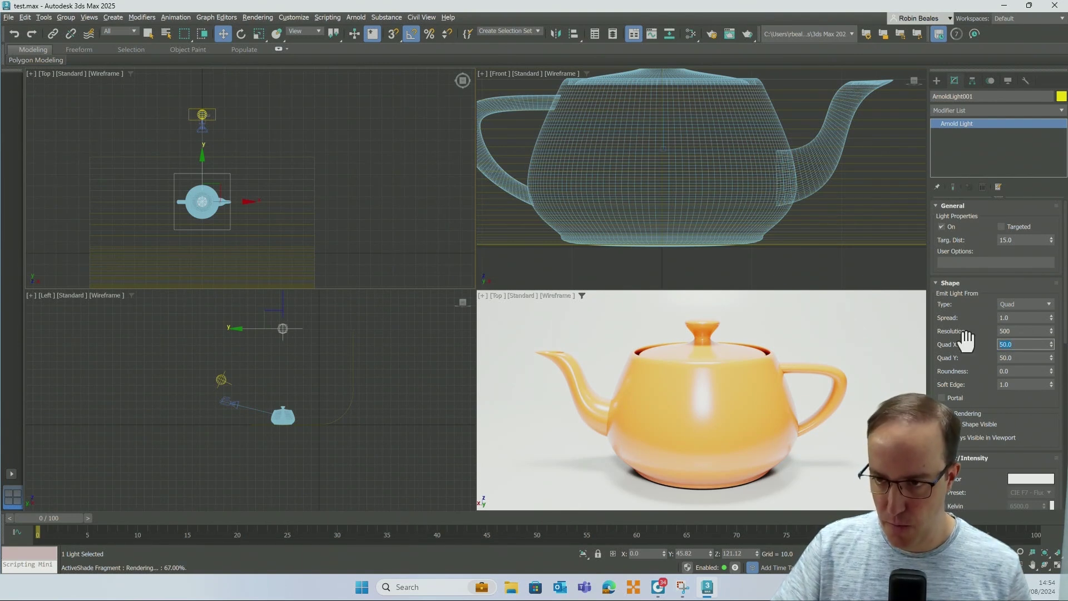
{"action": "type", "text": "35"}
{"action": "key", "text": "Return"}
{"action": "left_click", "coordinate": [1016, 357]}
{"action": "type", "text": "35"}
{"action": "key", "text": "Return"}
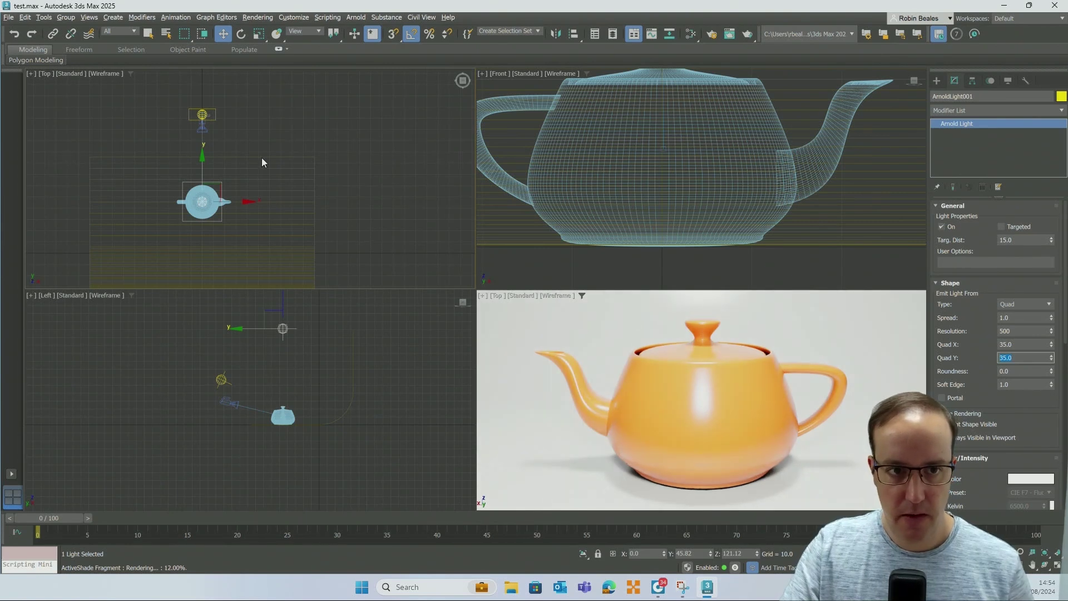
Move the overhead light to the teapot's handle side in the Top view and clone it as one instance at about X 68 on the spout side
{"action": "left_click_drag", "start_coordinate": [245, 201], "coordinate": [182, 203]}
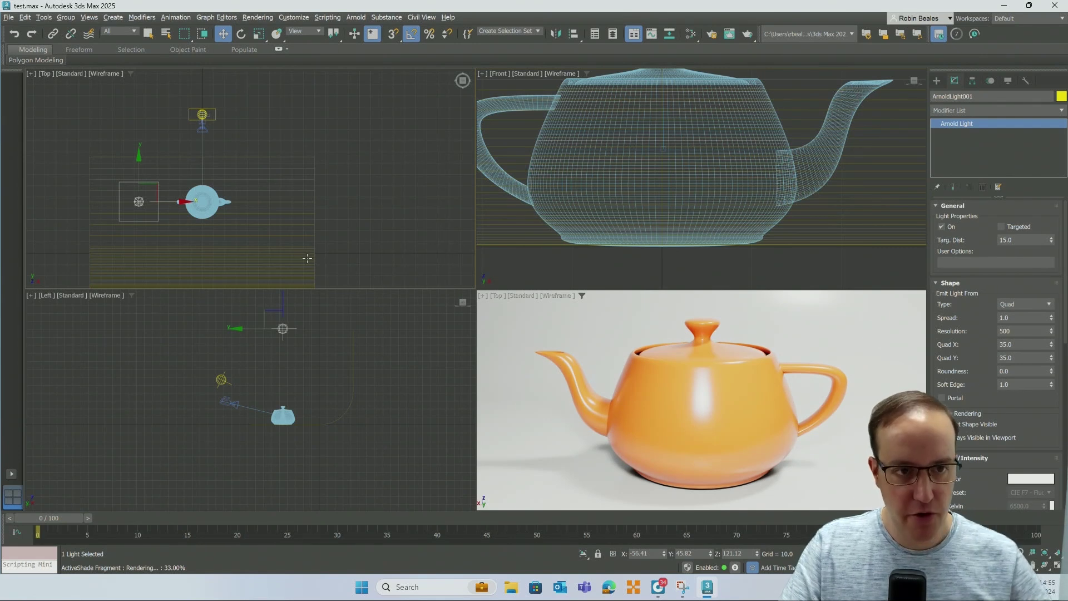
{"action": "mouse_move", "coordinate": [175, 206]}
{"action": "left_mouse_down"}
{"action": "mouse_move", "coordinate": [165, 207]}
{"action": "mouse_move", "coordinate": [184, 205]}
{"action": "left_mouse_up"}
{"action": "left_click_drag", "start_coordinate": [300, 199], "coordinate": [313, 200], "text": "shift"}
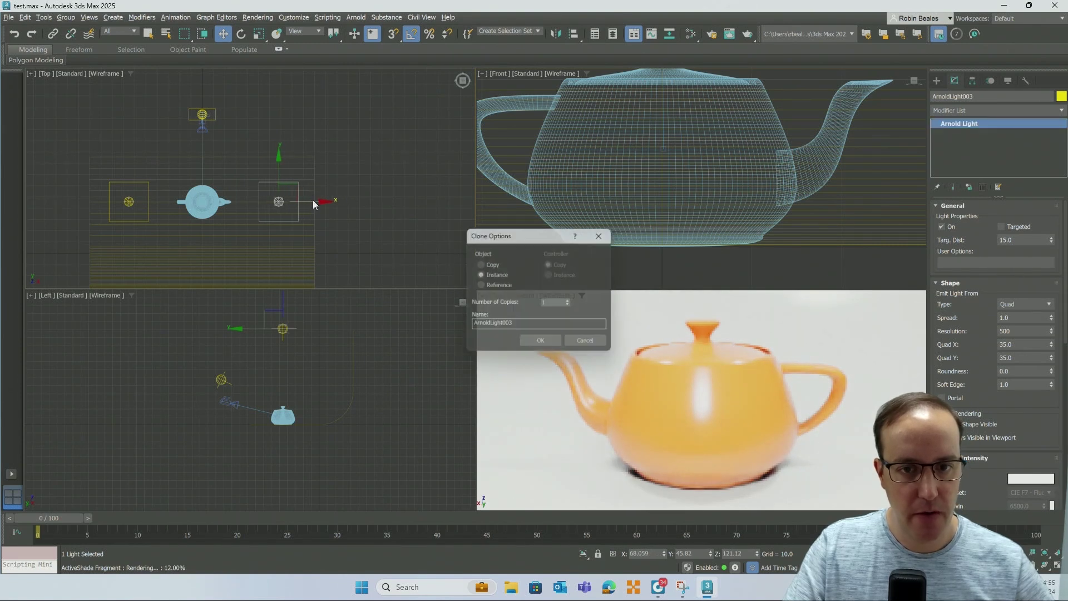
{"action": "left_click", "coordinate": [536, 339]}
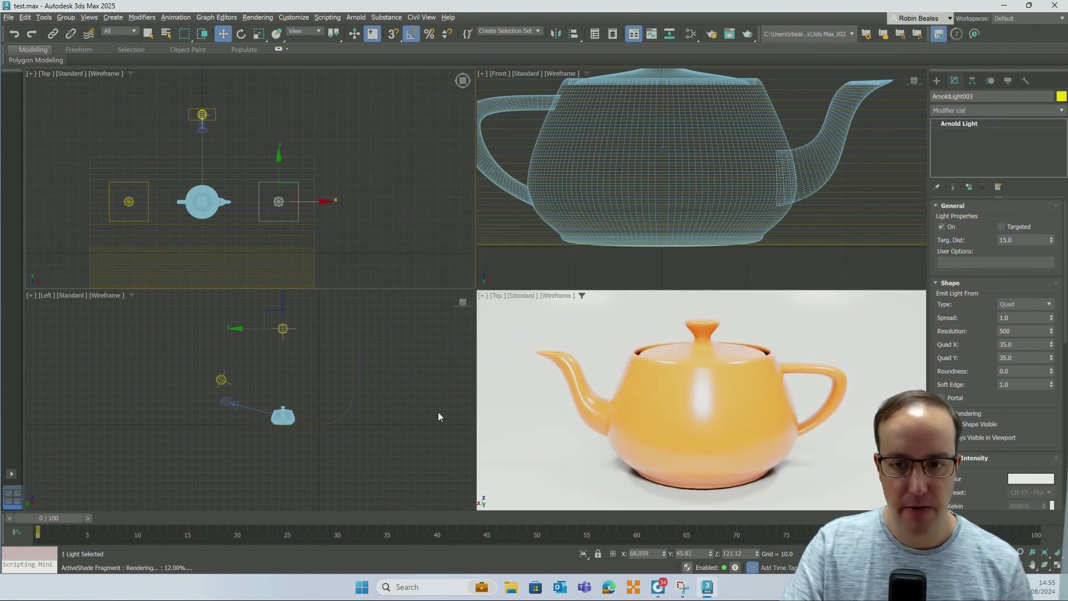
{"action": "left_click", "coordinate": [405, 371]}
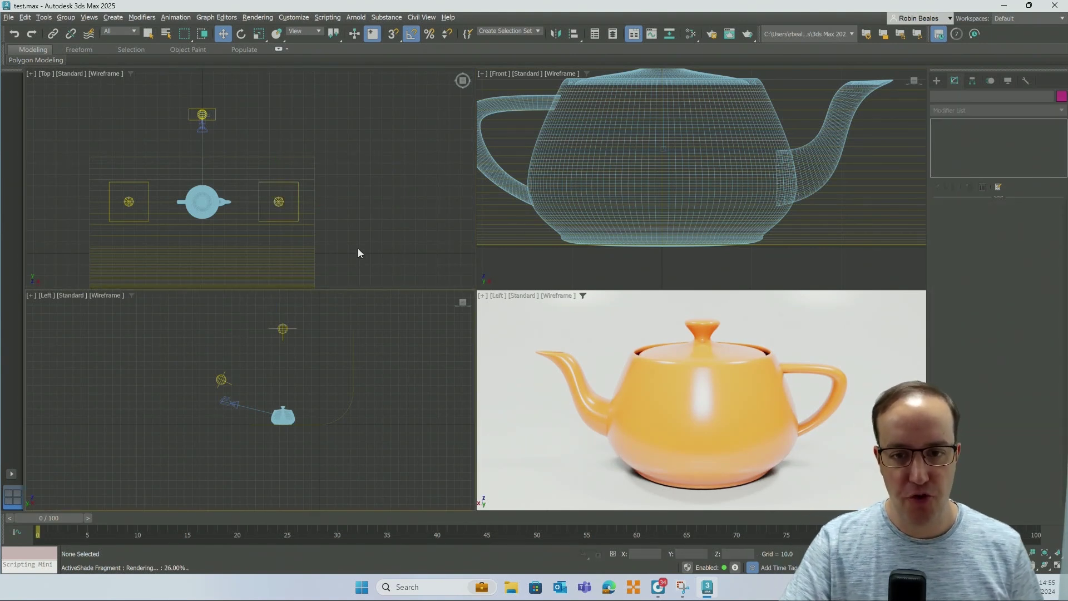
Raise both overhead lights together in the Left view, then save the scene
{"action": "left_click", "coordinate": [259, 203]}
{"action": "left_click", "coordinate": [300, 222]}
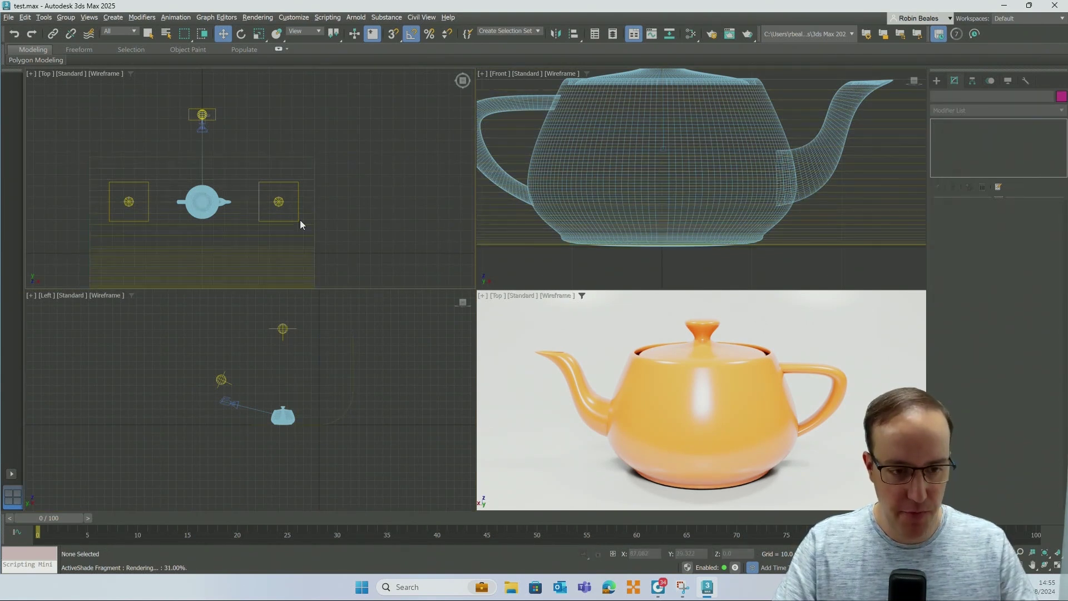
{"action": "left_click", "coordinate": [283, 330]}
{"action": "left_click", "coordinate": [307, 344]}
{"action": "left_click_drag", "start_coordinate": [308, 345], "coordinate": [282, 290]}
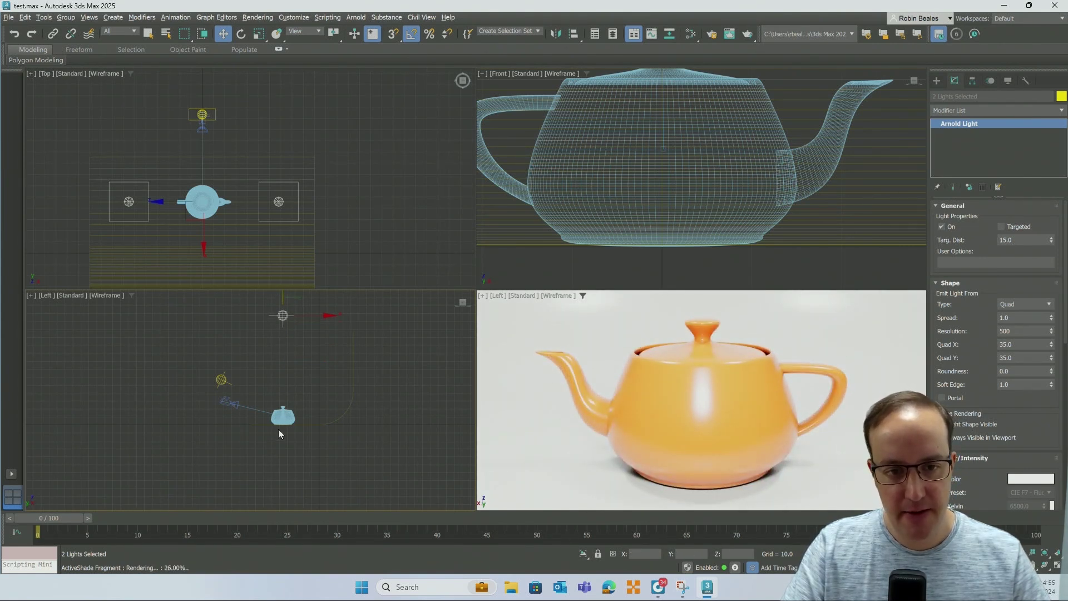
{"action": "left_click", "coordinate": [292, 410]}
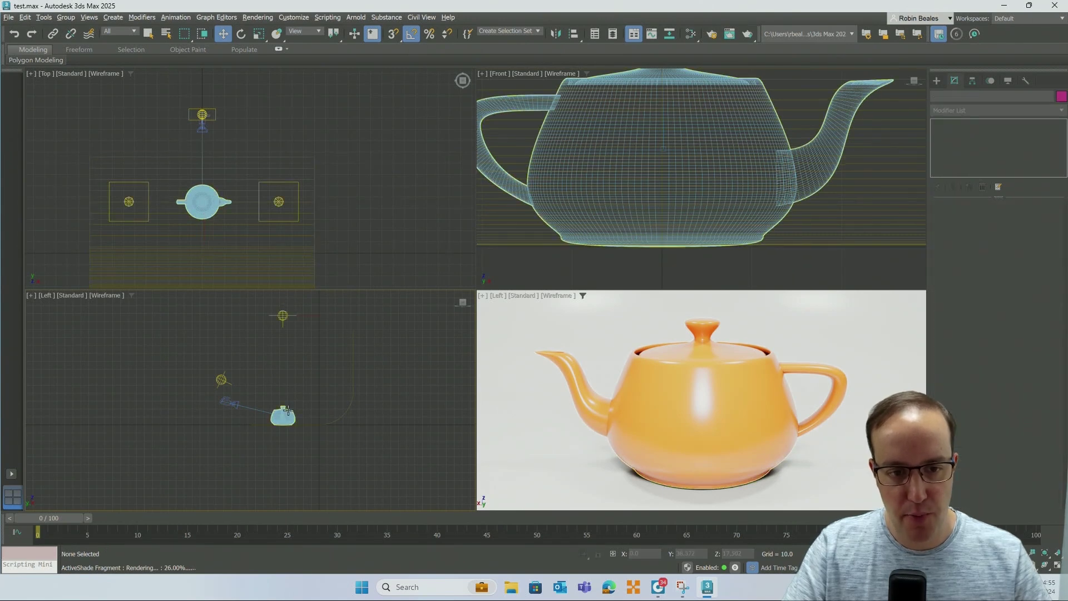
{"action": "left_click", "coordinate": [304, 447]}
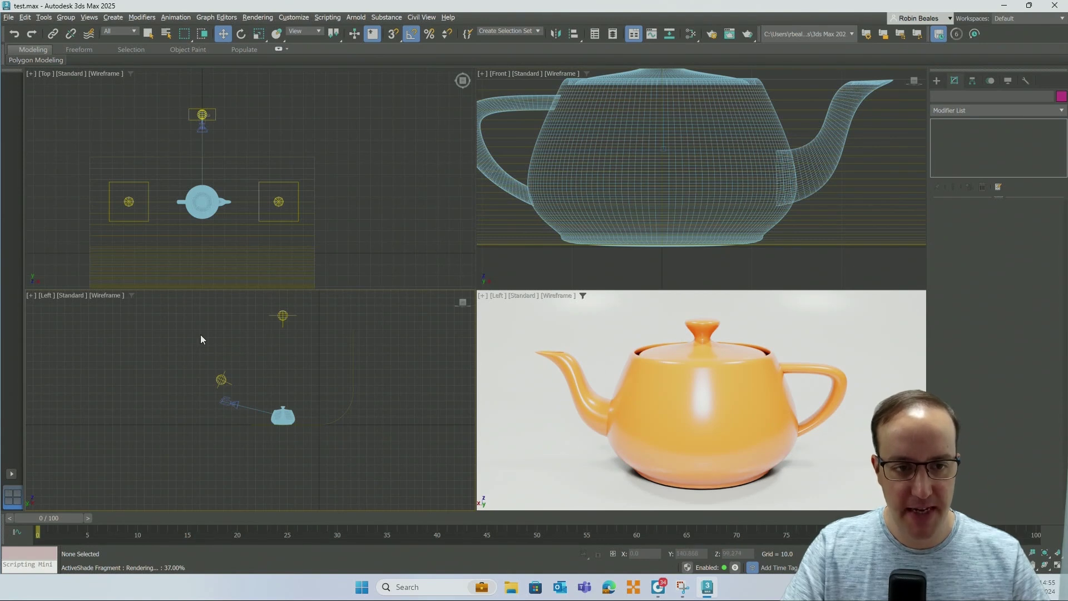
{"action": "left_click", "coordinate": [16, 21]}
{"action": "left_click", "coordinate": [25, 106]}
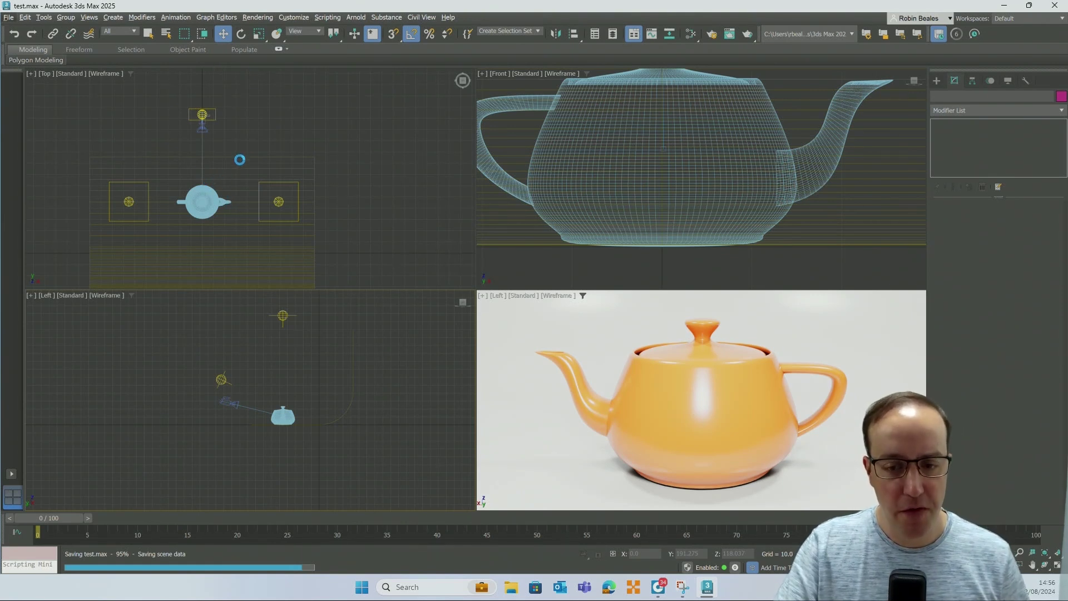
Rotate the teapot to 20 degrees about Z in the Top view, then deselect it
{"action": "left_click", "coordinate": [189, 206]}
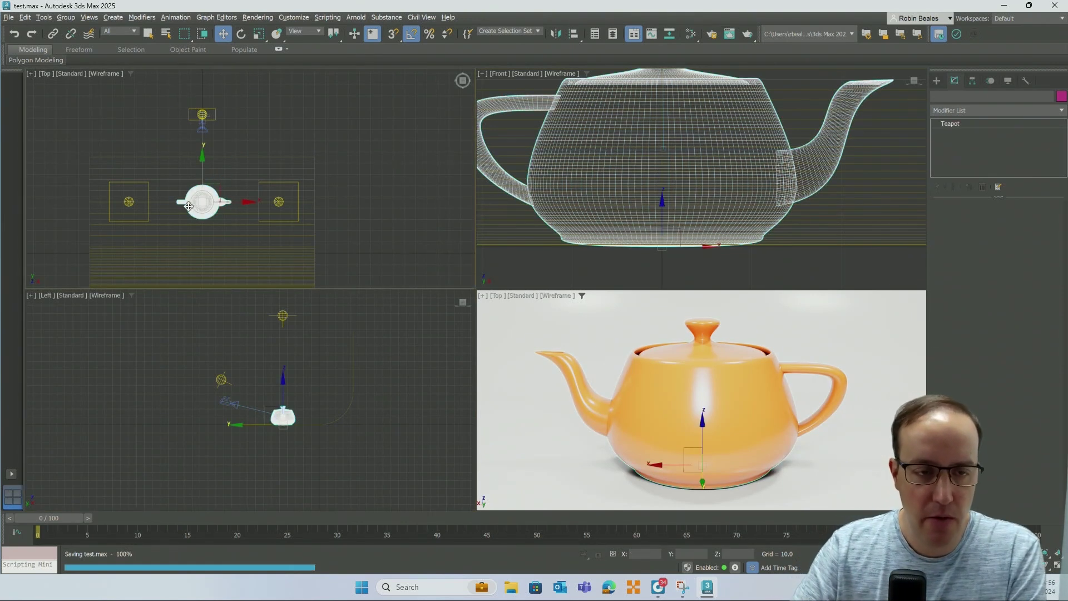
{"action": "left_click", "coordinate": [241, 34]}
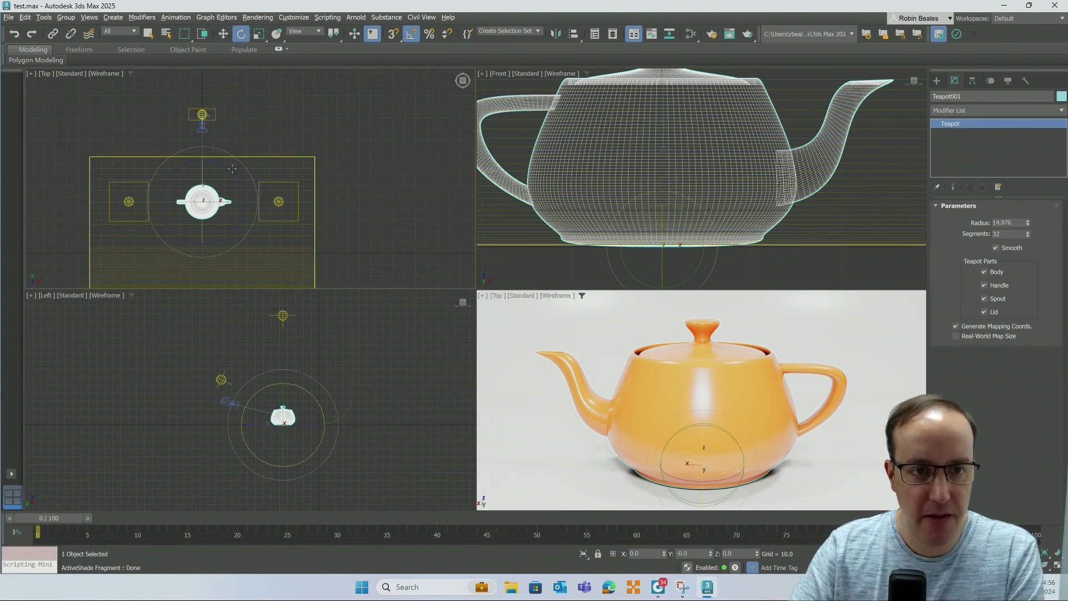
{"action": "left_click_drag", "start_coordinate": [232, 168], "coordinate": [343, 217]}
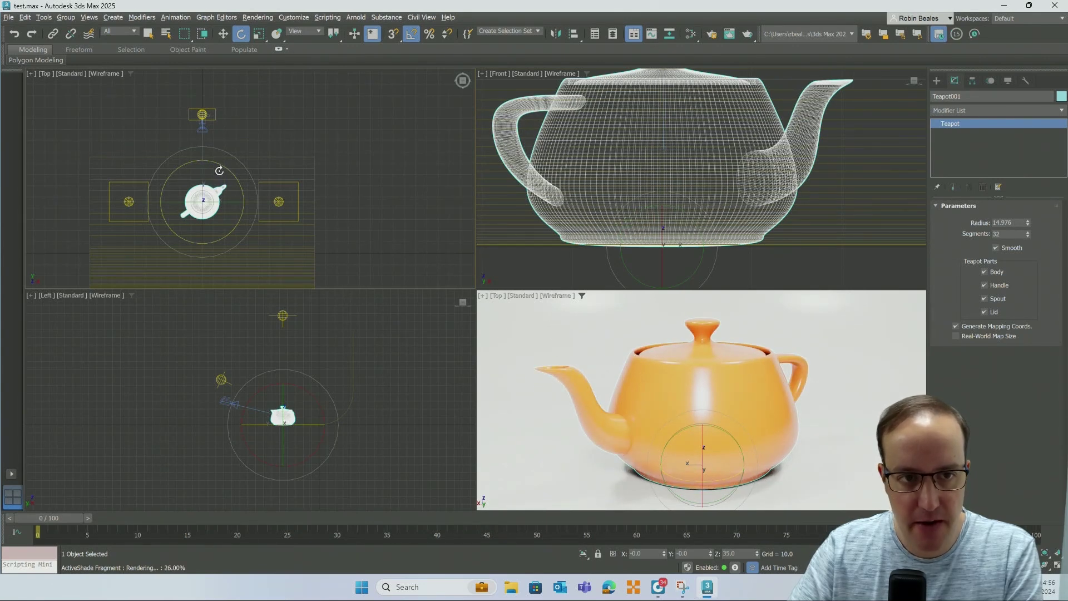
{"action": "left_click_drag", "start_coordinate": [233, 159], "coordinate": [232, 163]}
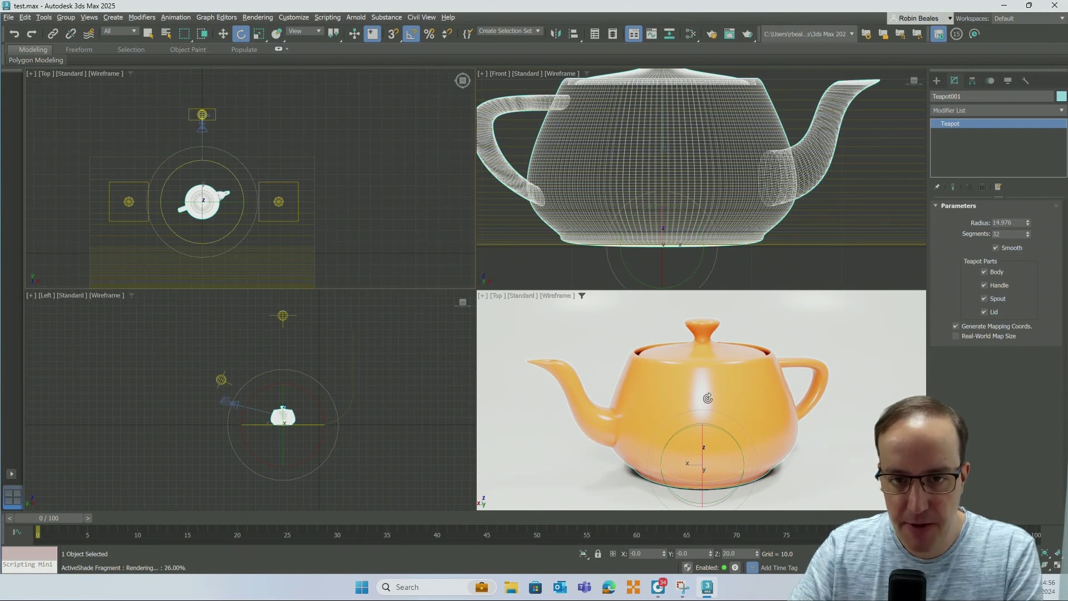
{"action": "left_click", "coordinate": [421, 310]}
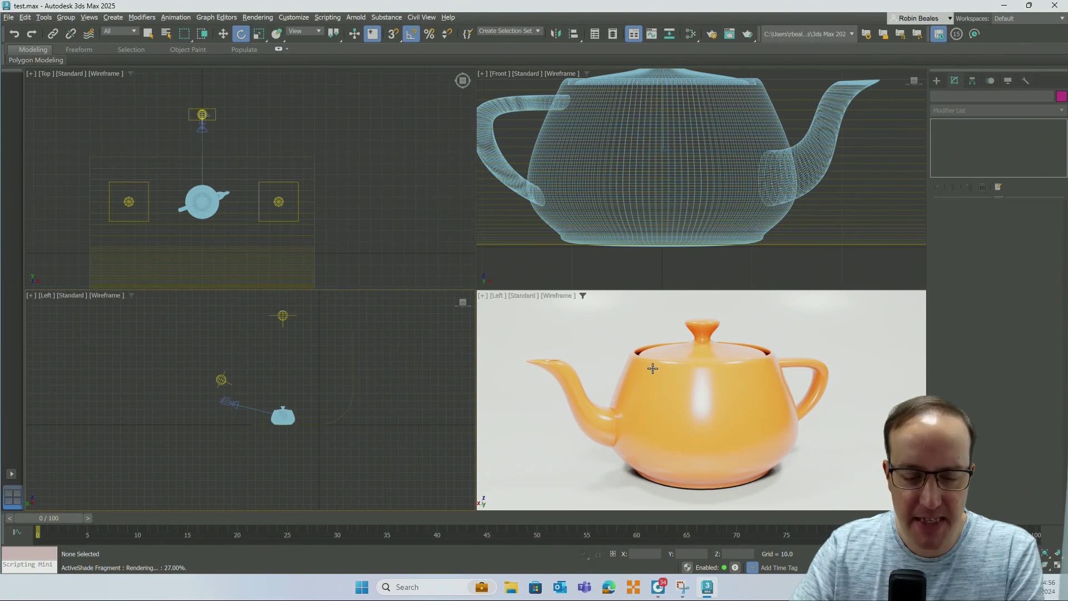
Set the tilted front light's Quad X and Quad Y to 18
{"action": "left_click", "coordinate": [222, 380]}
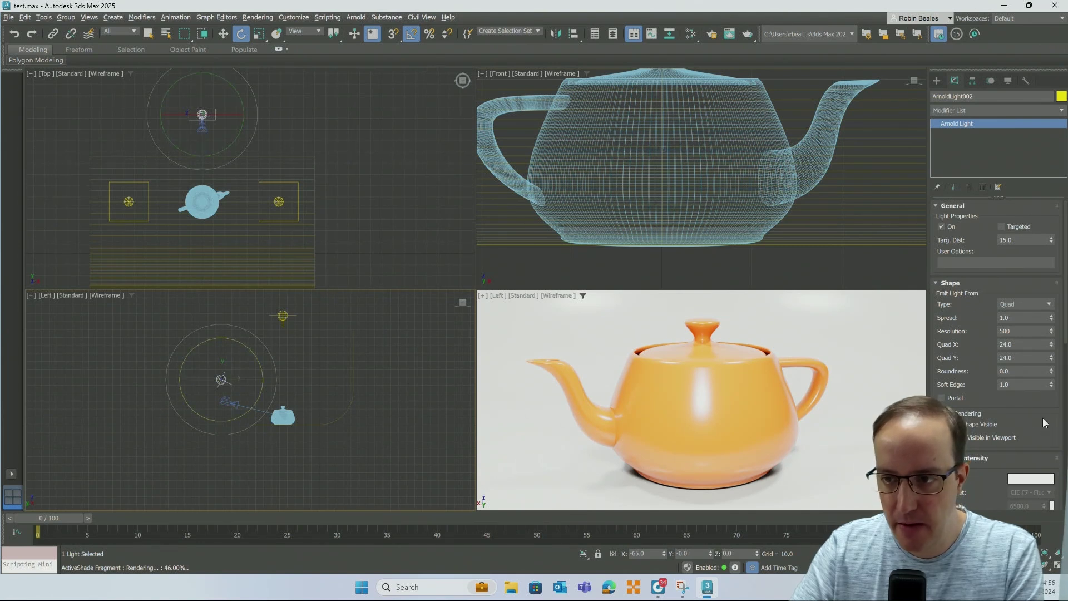
{"action": "double_click", "coordinate": [1018, 345]}
{"action": "type", "text": "18"}
{"action": "key", "text": "Tab"}
{"action": "type", "text": "18"}
{"action": "key", "text": "Return"}
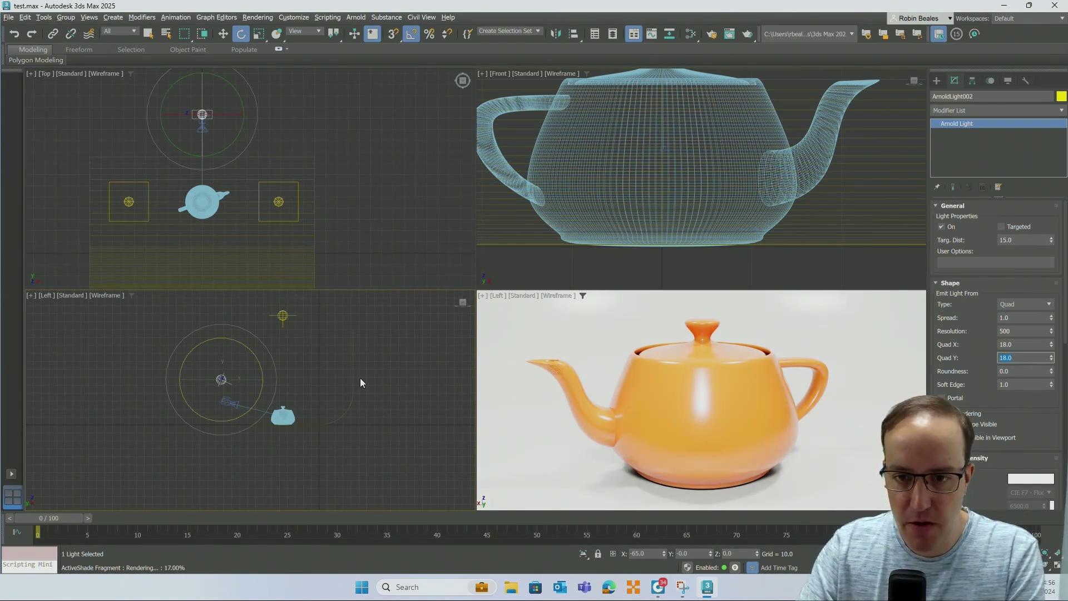
Set the tilted front light's rendering Samples to 2 and Volume Samples to 3
{"action": "left_click", "coordinate": [384, 365]}
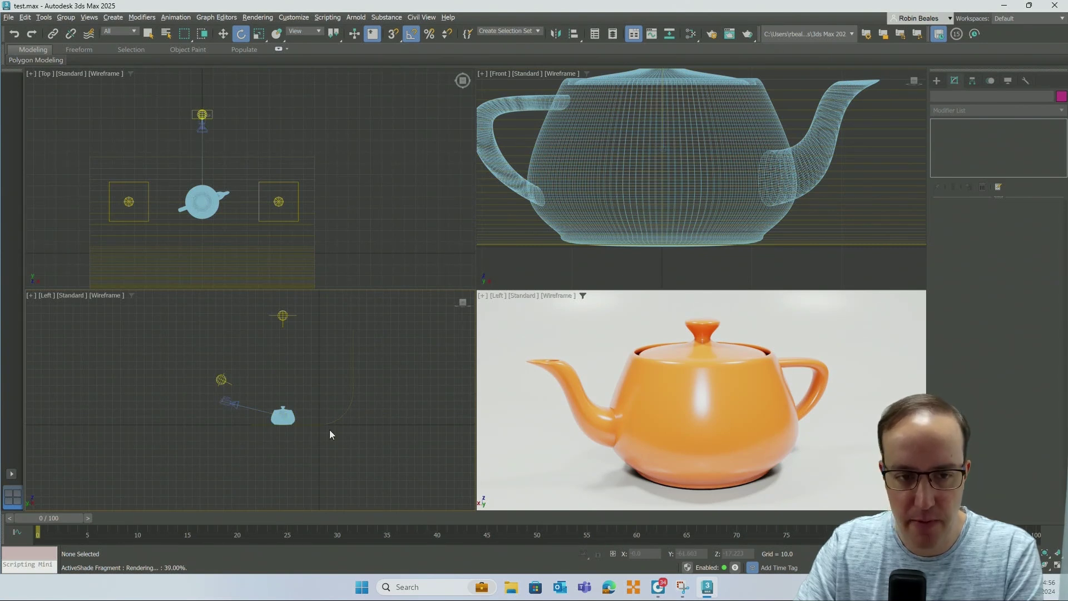
{"action": "left_click", "coordinate": [220, 380]}
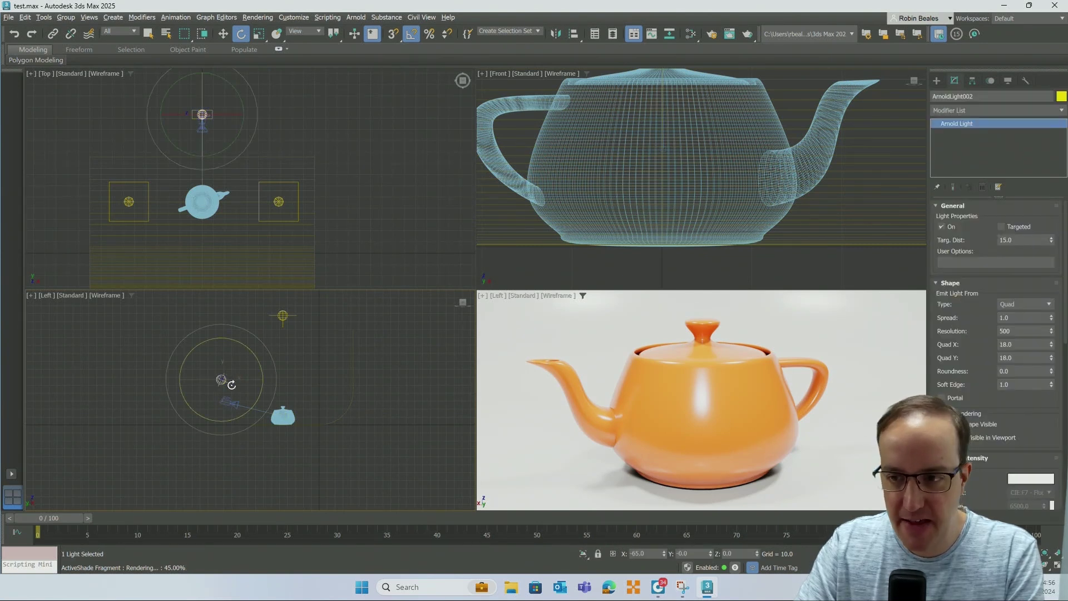
{"action": "scroll", "coordinate": [1020, 411], "scroll_direction": "down", "scroll_amount": 5}
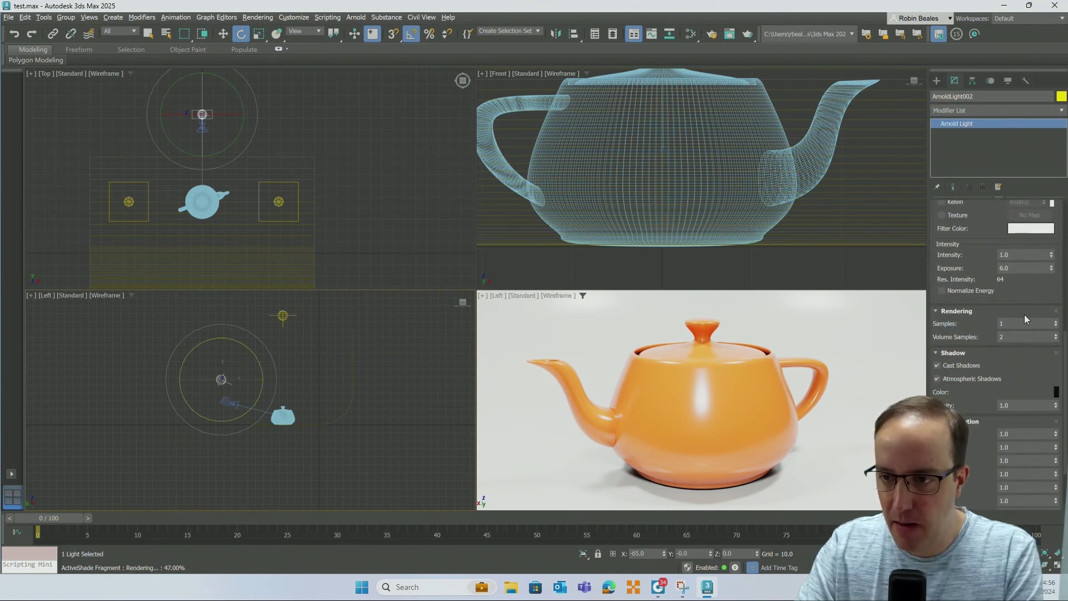
{"action": "double_click", "coordinate": [1016, 324]}
{"action": "type", "text": "2"}
{"action": "left_click", "coordinate": [1019, 336]}
{"action": "key", "text": "BackSpace"}
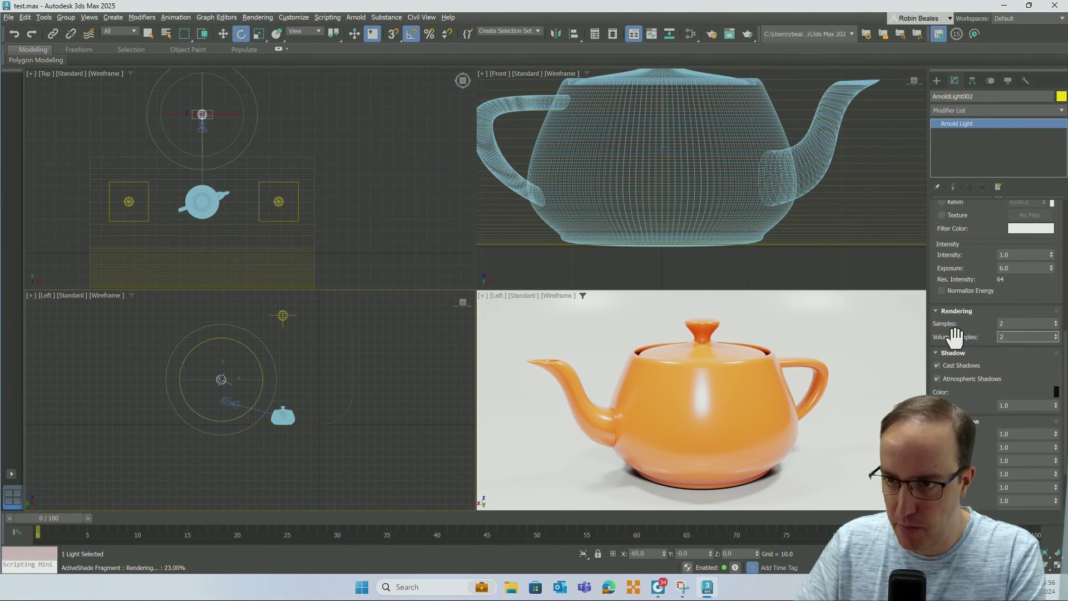
{"action": "type", "text": "3"}
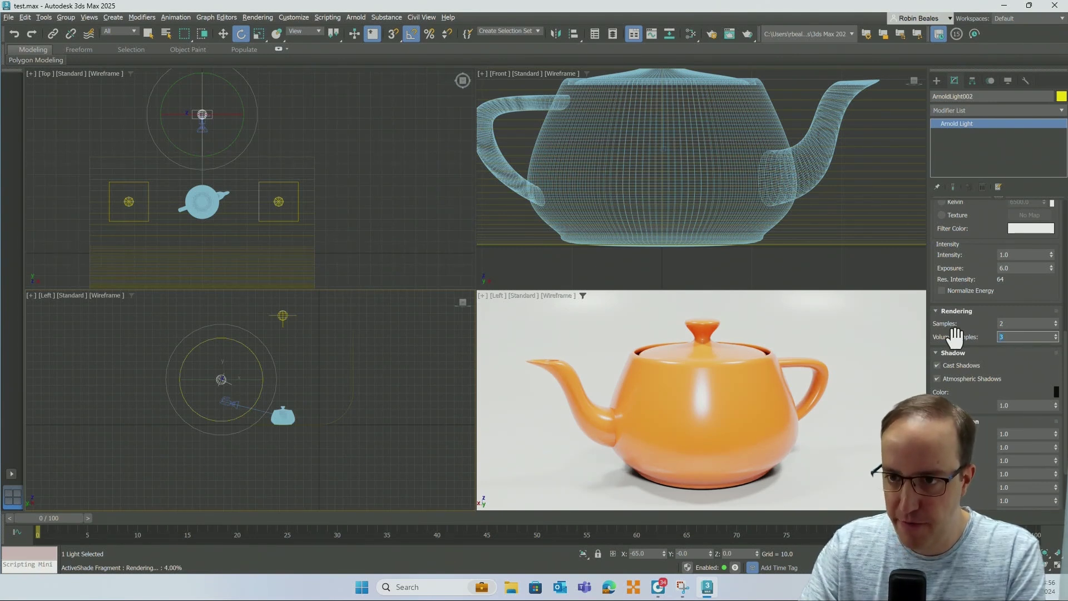
Set Samples to 2 and Volume Samples to 3 on both overhead lights together, then deselect them
{"action": "left_click", "coordinate": [278, 202]}
{"action": "left_click", "coordinate": [128, 202], "text": "ctrl"}
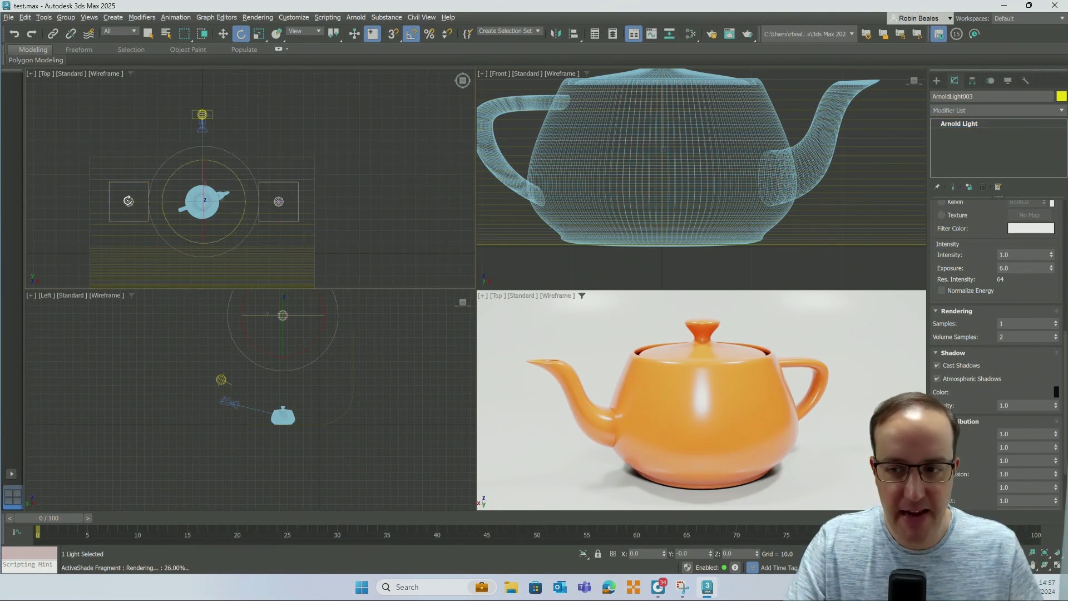
{"action": "double_click", "coordinate": [1023, 323]}
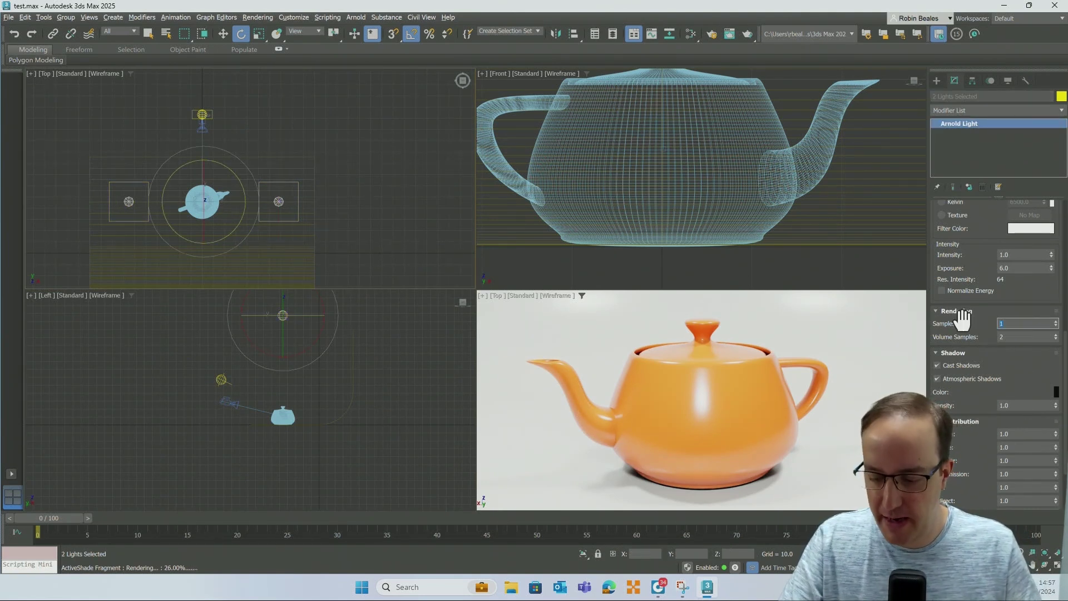
{"action": "type", "text": "2"}
{"action": "key", "text": "Tab"}
{"action": "type", "text": "3"}
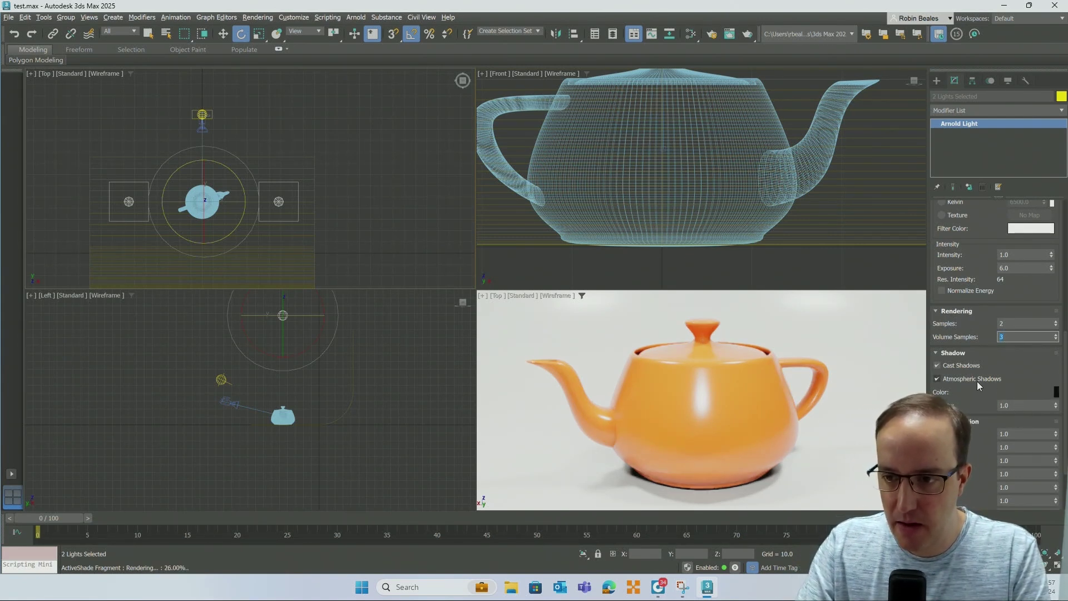
{"action": "left_click", "coordinate": [414, 384]}
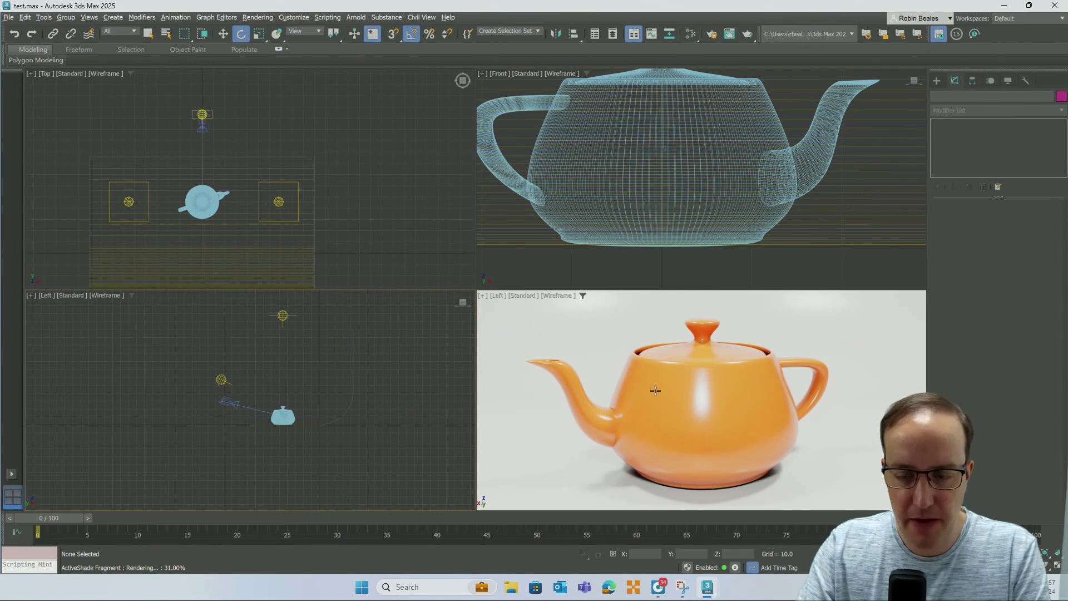
Switch off ActiveShade in the camera view and set the Physical camera's focal length to 47 mm
{"action": "left_click", "coordinate": [222, 402]}
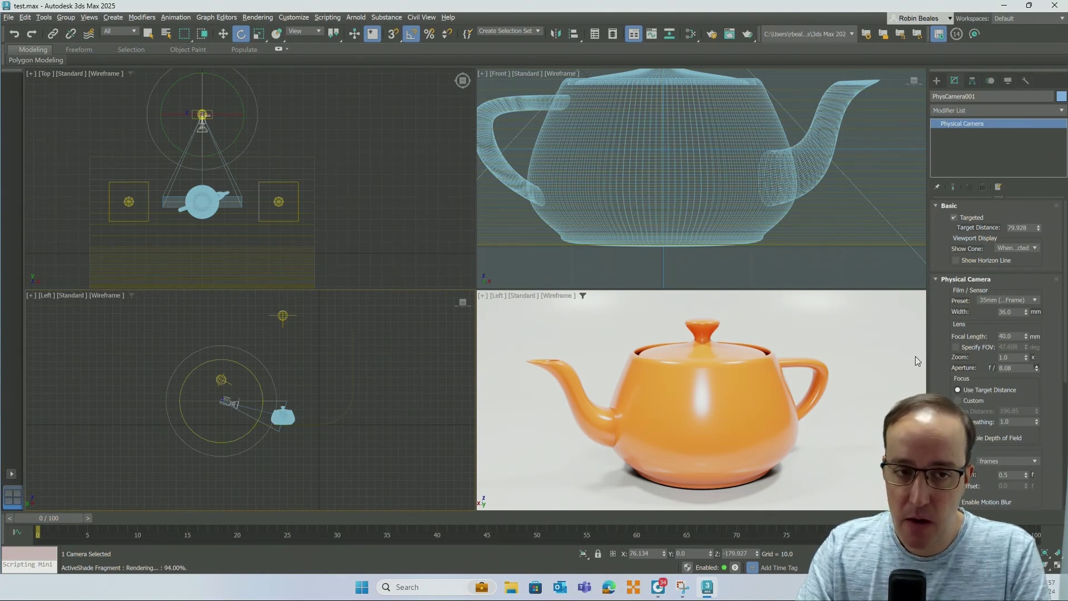
{"action": "left_click_drag", "start_coordinate": [1026, 336], "coordinate": [1026, 311]}
{"action": "scroll", "coordinate": [996, 333], "scroll_direction": "down", "scroll_amount": 2}
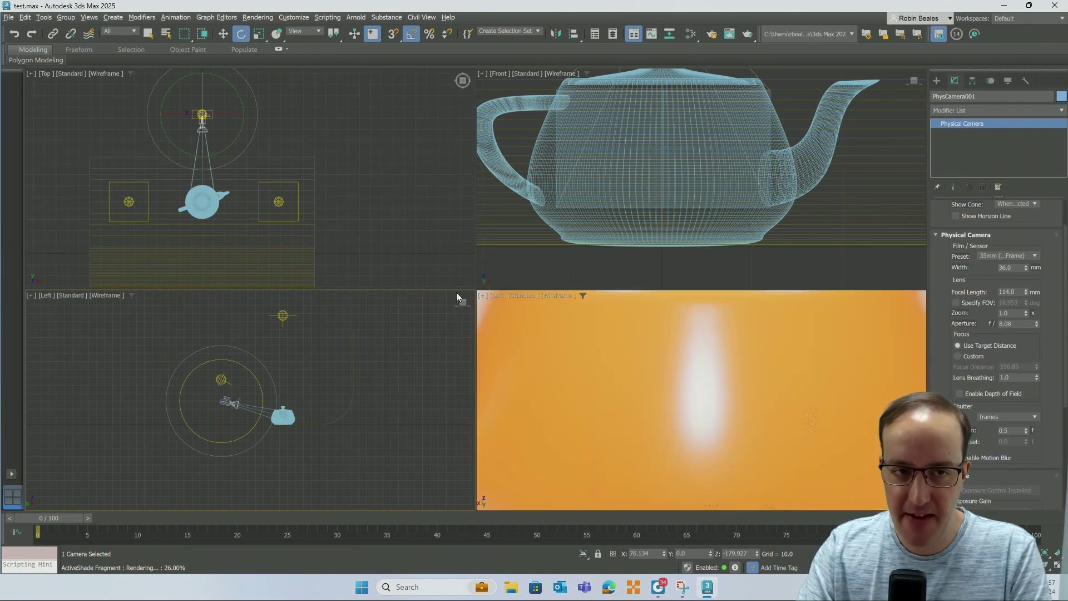
{"action": "left_click", "coordinate": [531, 296]}
{"action": "left_click", "coordinate": [549, 307]}
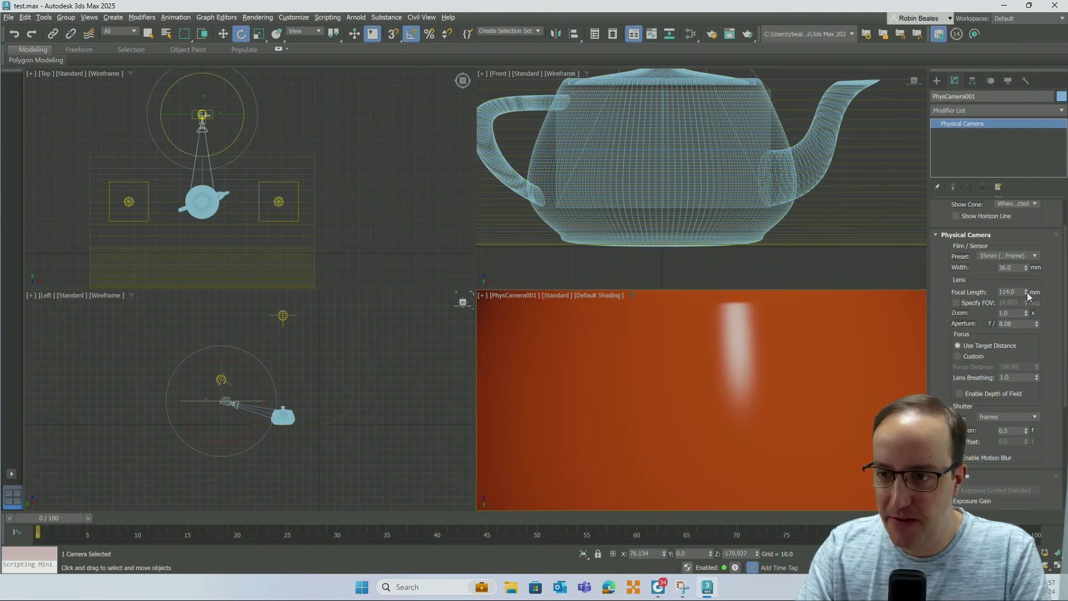
{"action": "left_click_drag", "start_coordinate": [1028, 292], "coordinate": [1027, 304]}
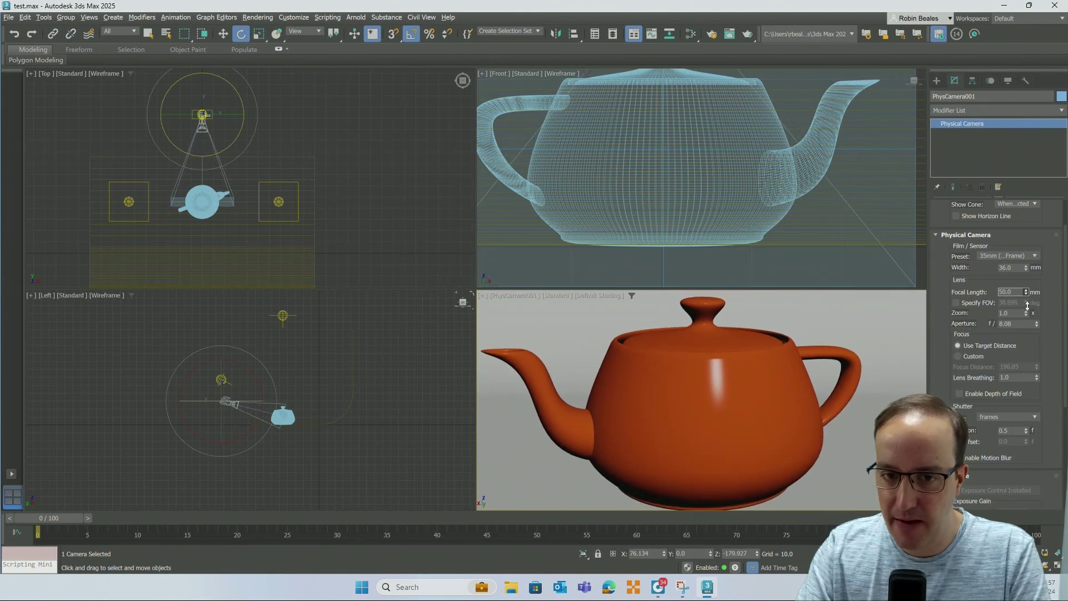
{"action": "left_click_drag", "start_coordinate": [1028, 306], "coordinate": [1027, 308]}
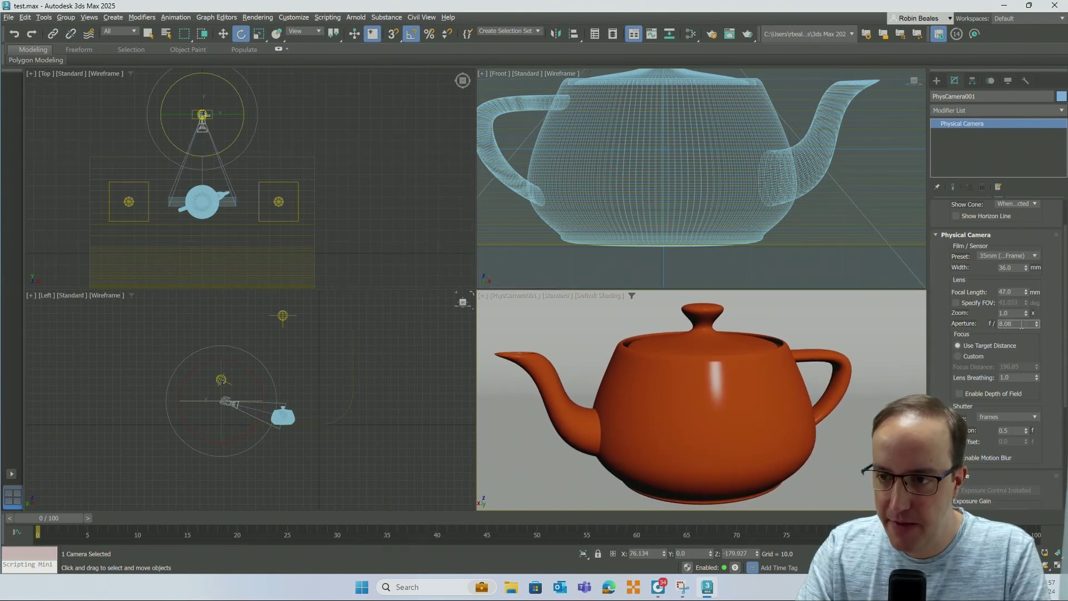
Set the Physical camera's aperture to f/5 and preview the camera view in ActiveShade using Arnold
{"action": "double_click", "coordinate": [1022, 324]}
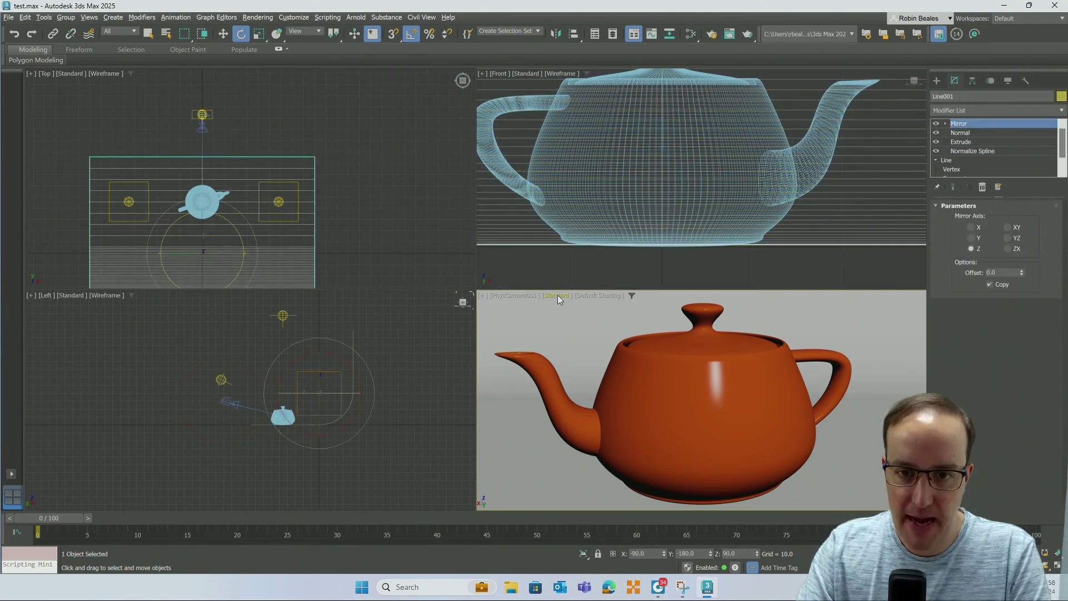
{"action": "left_click", "coordinate": [558, 295]}
{"action": "left_click", "coordinate": [573, 305]}
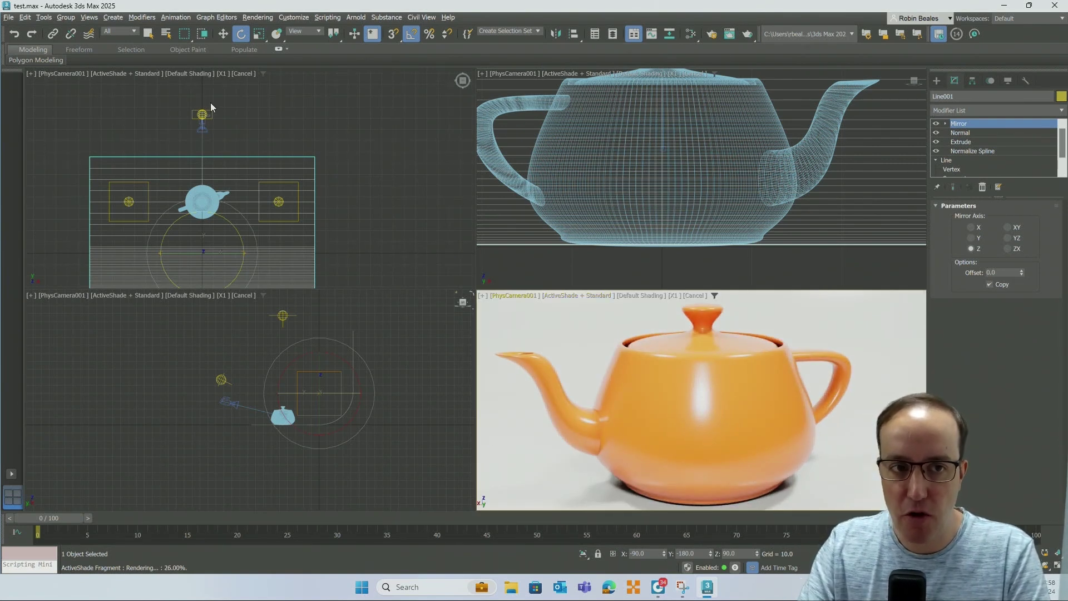
Reselect the Physical camera, stop ActiveShade in its view, and set the aperture to f/8
{"action": "left_click", "coordinate": [203, 135]}
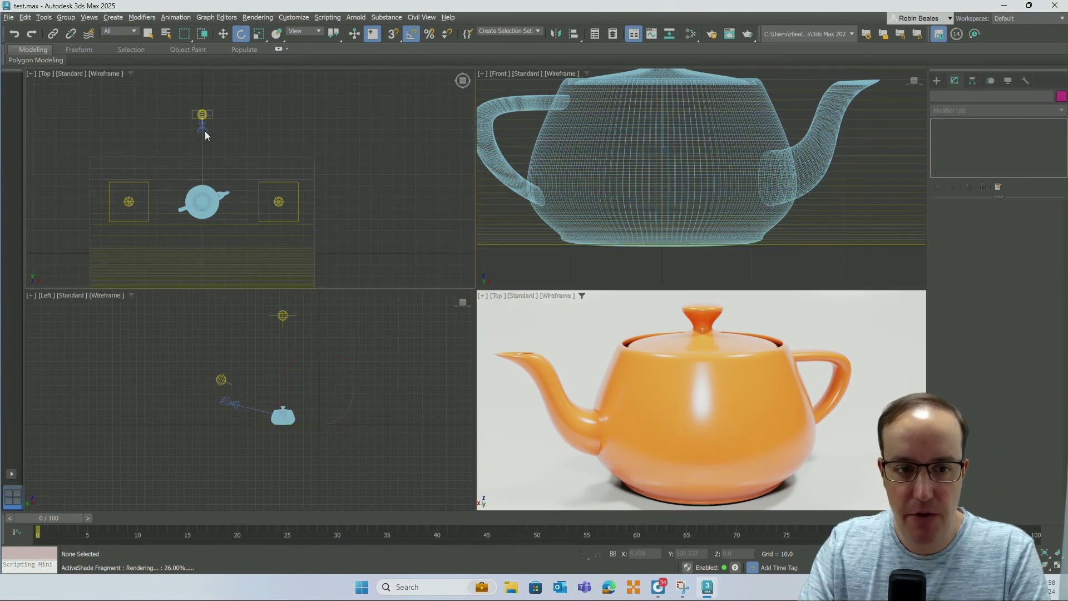
{"action": "left_click", "coordinate": [204, 130]}
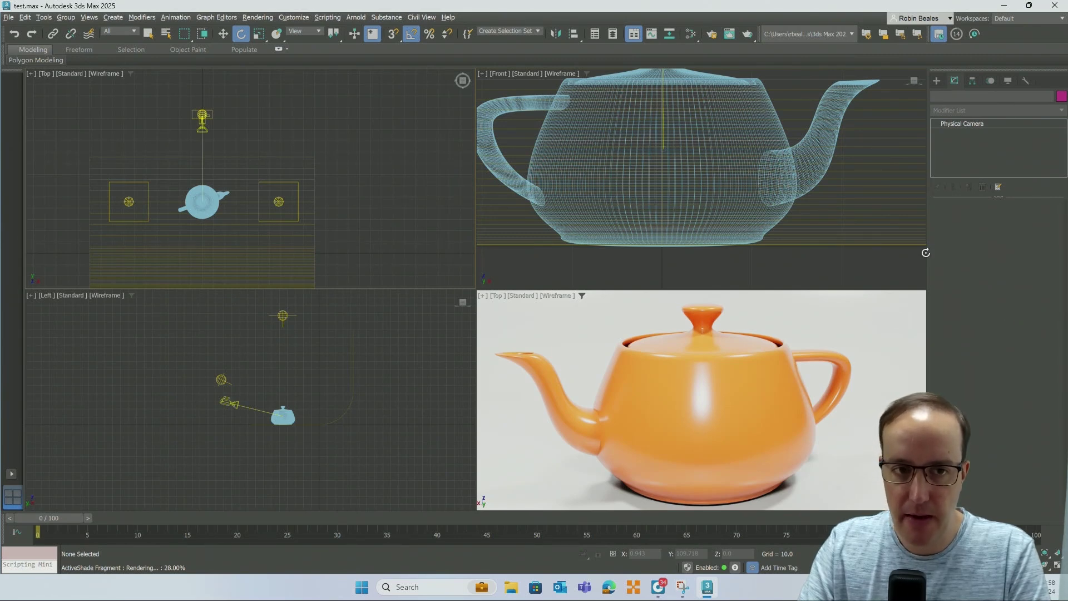
{"action": "left_click", "coordinate": [199, 128]}
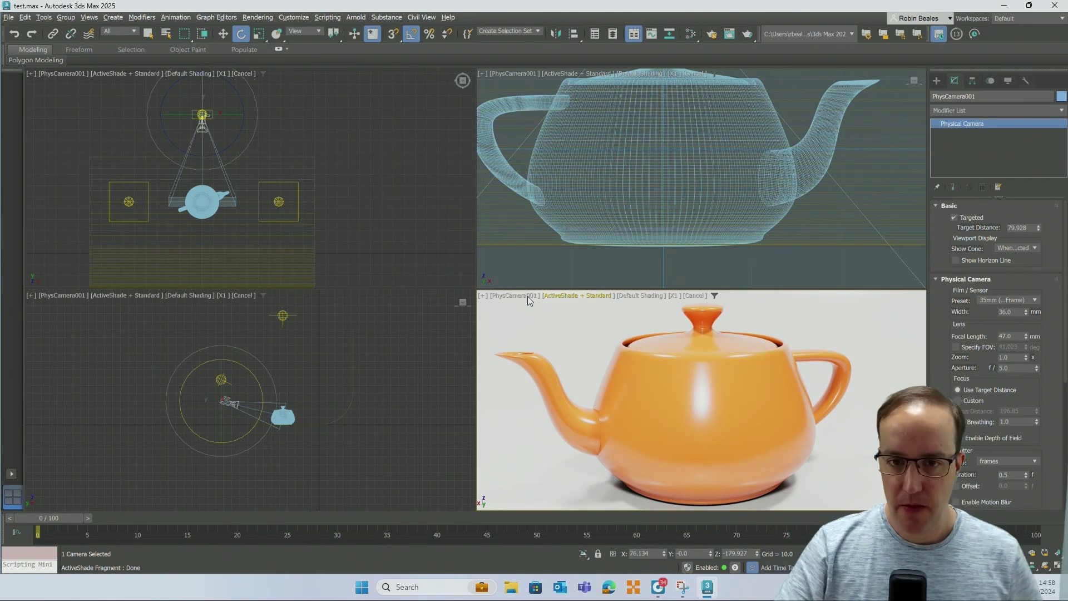
{"action": "left_click", "coordinate": [596, 296]}
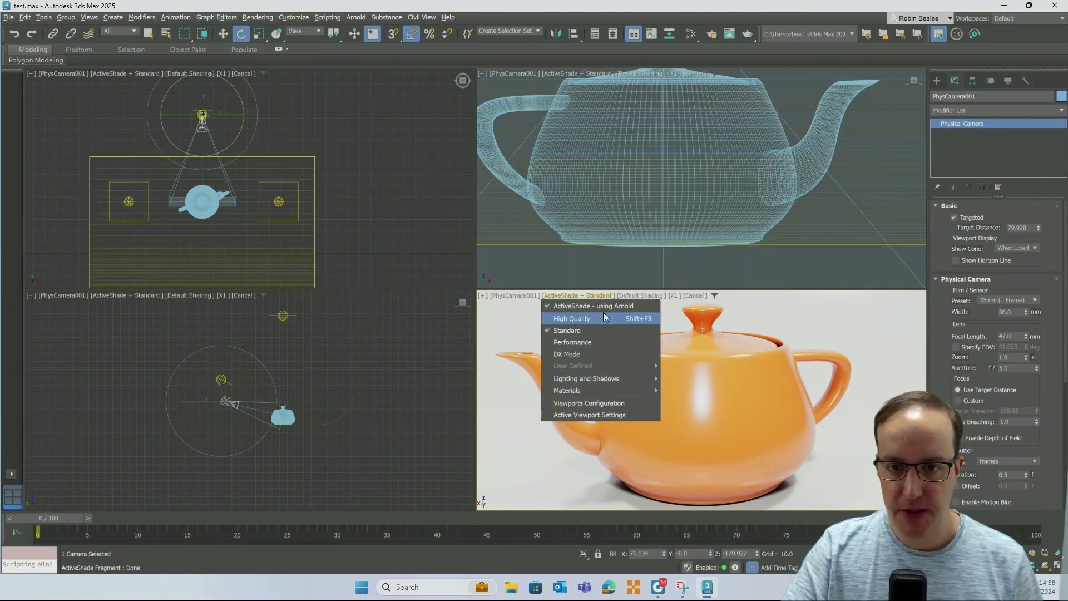
{"action": "left_click", "coordinate": [599, 305]}
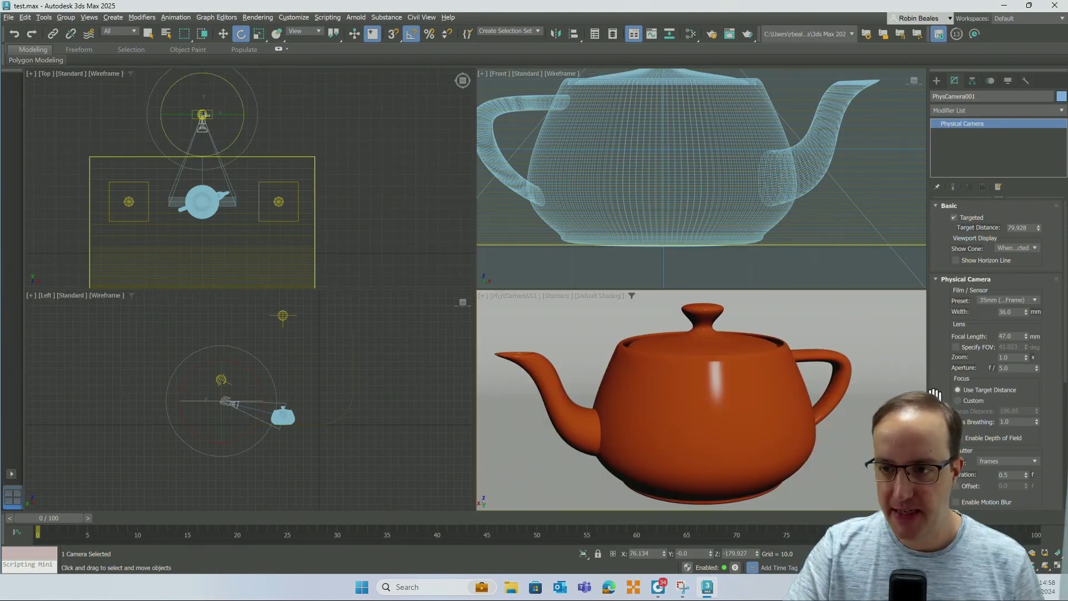
{"action": "left_click", "coordinate": [1008, 368]}
{"action": "type", "text": "8"}
{"action": "key", "text": "Return"}
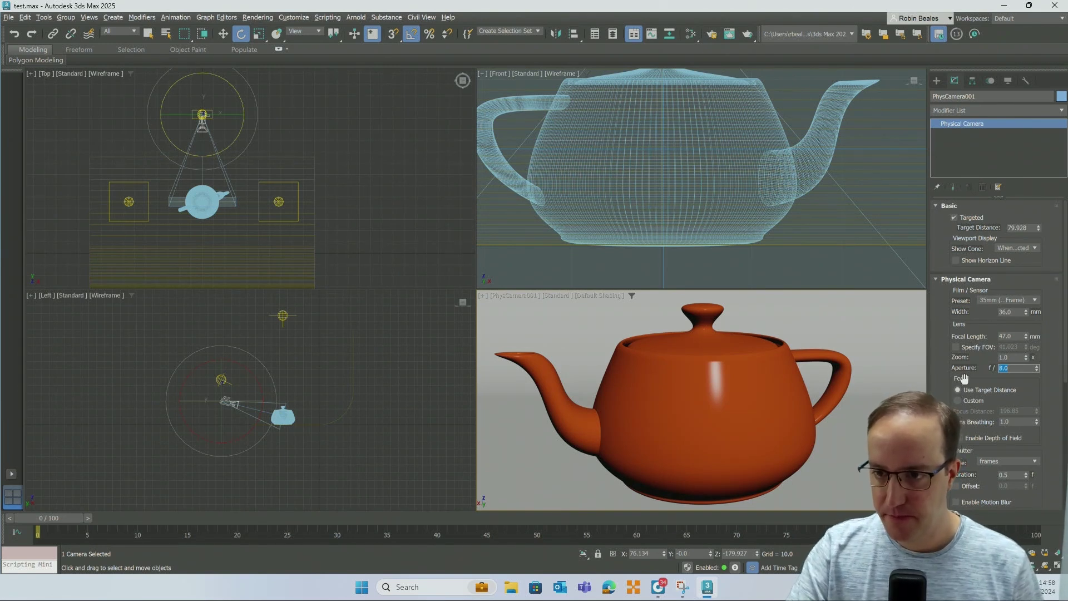
Set the camera's exposure gain target to 7 EV and preview the camera view in ActiveShade using Arnold
{"action": "scroll", "coordinate": [944, 373], "scroll_direction": "down", "scroll_amount": 5}
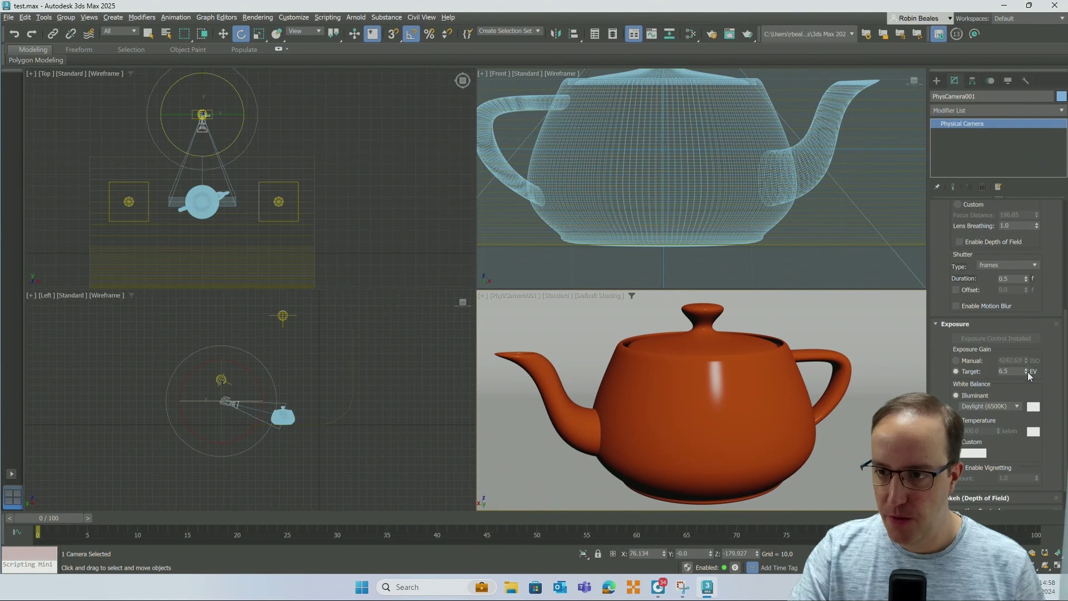
{"action": "double_click", "coordinate": [1008, 371]}
{"action": "type", "text": "7"}
{"action": "key", "text": "Return"}
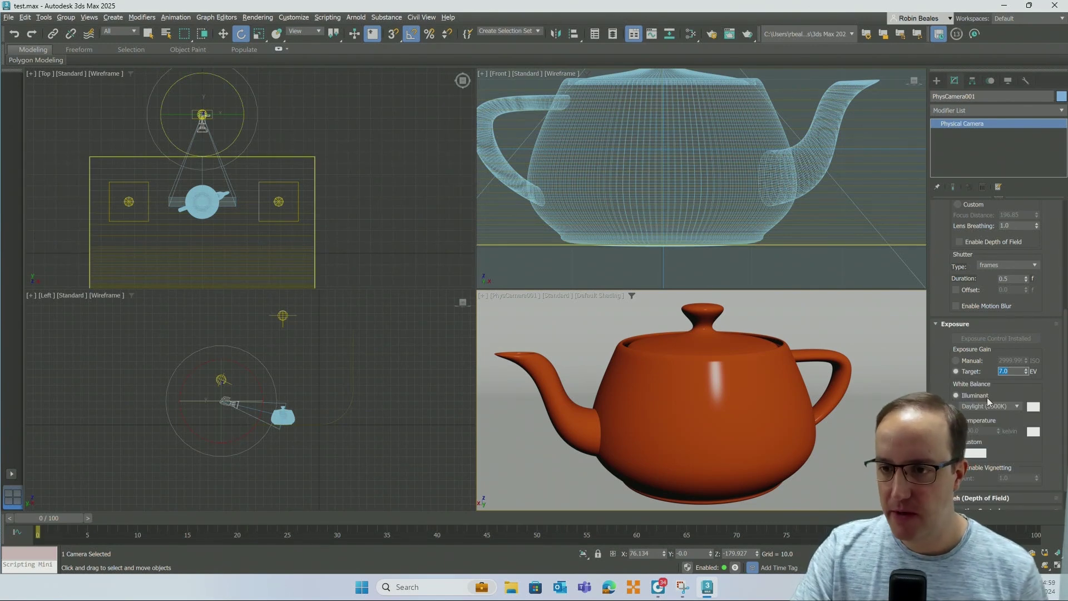
{"action": "left_click", "coordinate": [556, 311]}
{"action": "left_click", "coordinate": [556, 295]}
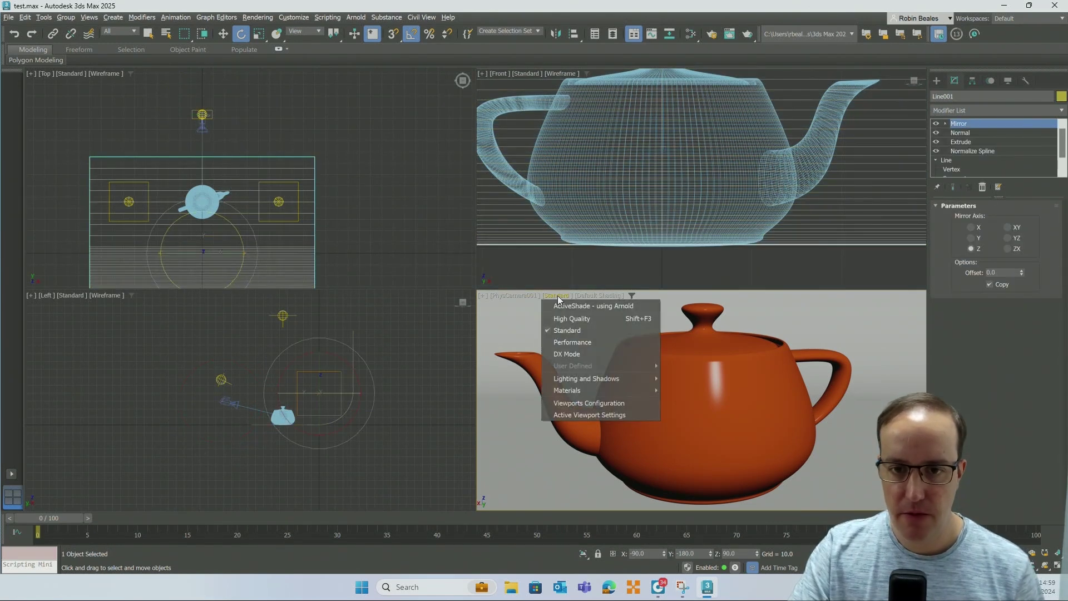
{"action": "left_click", "coordinate": [582, 306]}
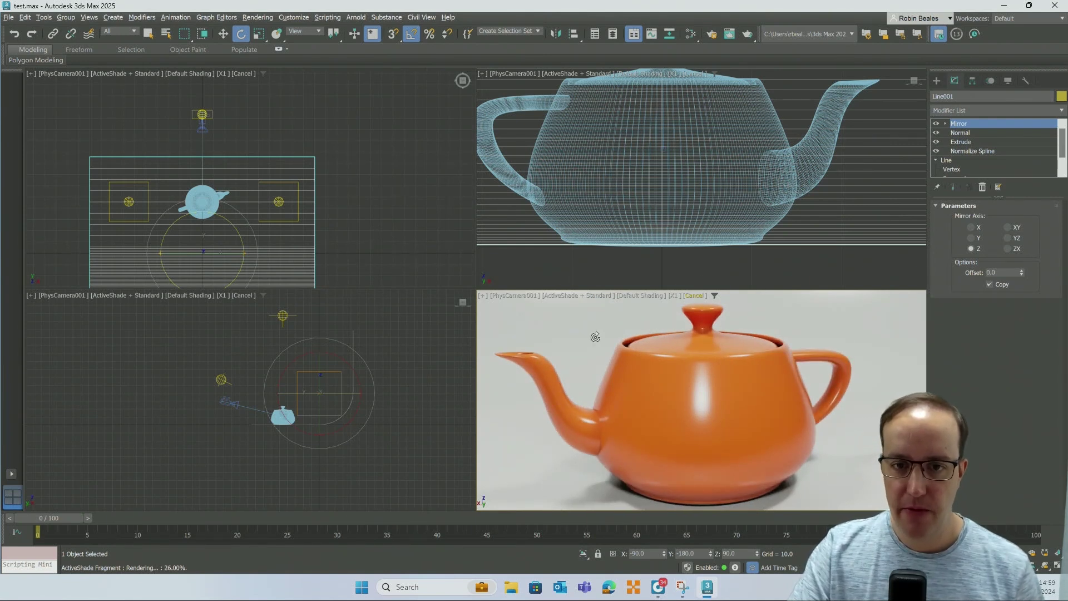
Stop ActiveShade in the camera view and save the scene
{"action": "left_click", "coordinate": [567, 295]}
{"action": "left_click", "coordinate": [579, 296]}
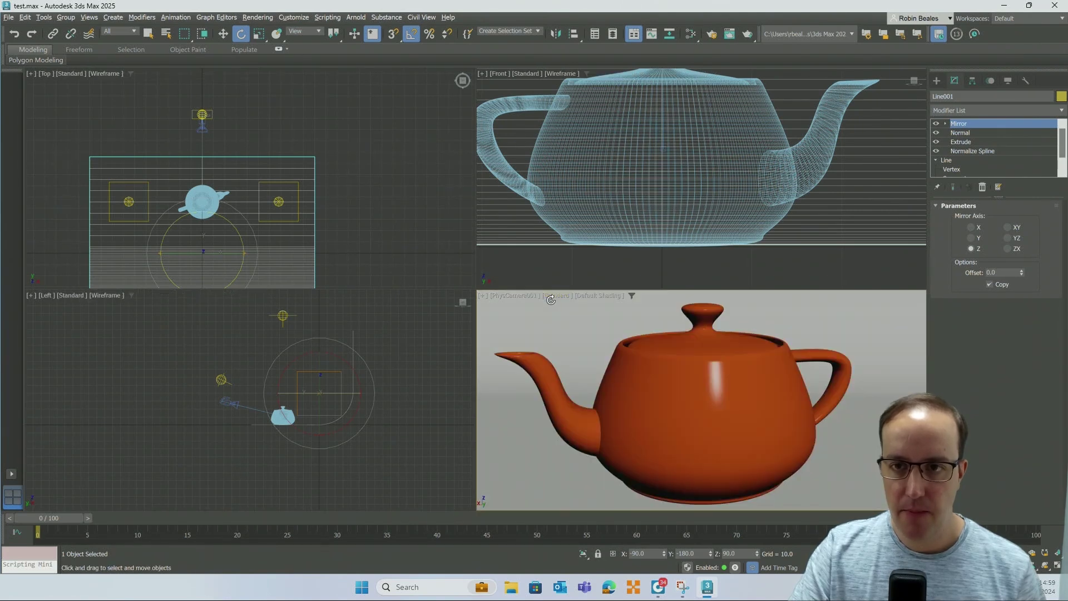
{"action": "left_click", "coordinate": [8, 18]}
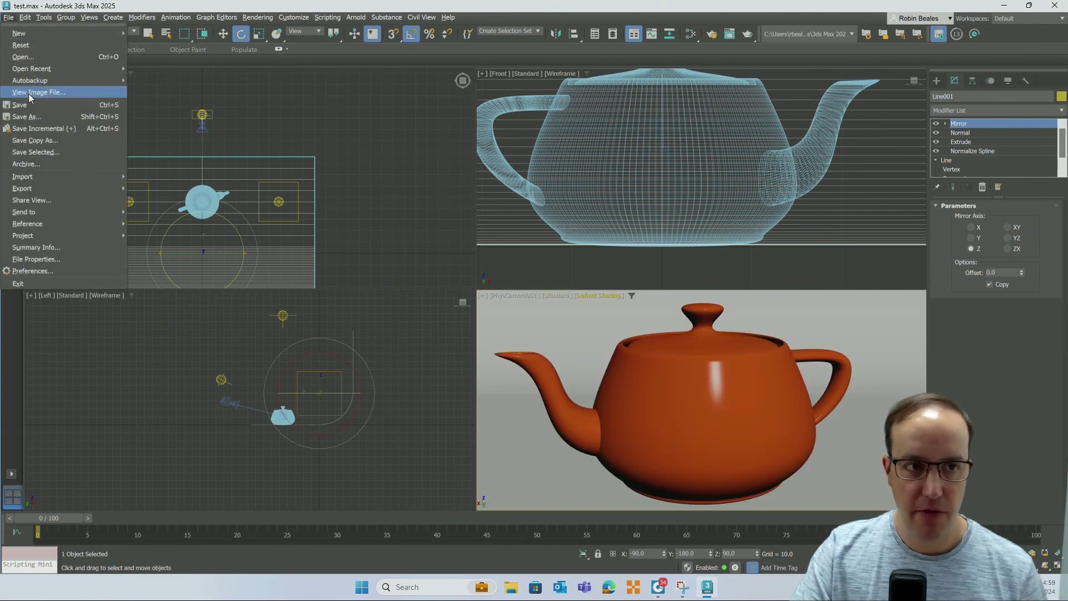
{"action": "left_click", "coordinate": [33, 95]}
Open Render Setup, choose the 1920x1080 output size, and enlarge the window to show more settings
{"action": "left_click", "coordinate": [712, 34]}
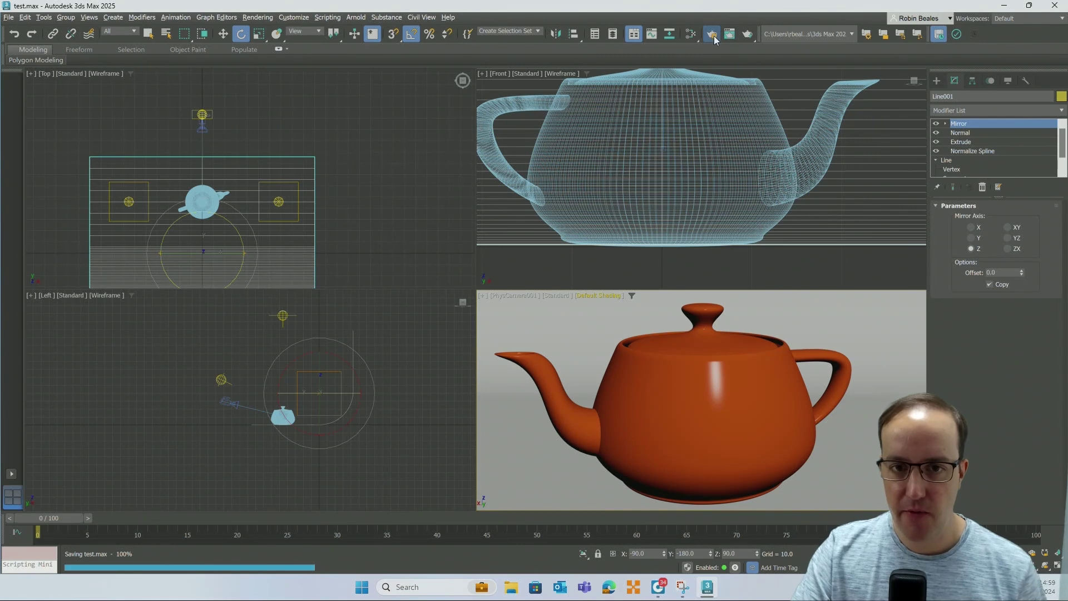
{"action": "left_click_drag", "start_coordinate": [553, 127], "coordinate": [304, 57]}
{"action": "left_click", "coordinate": [391, 290]}
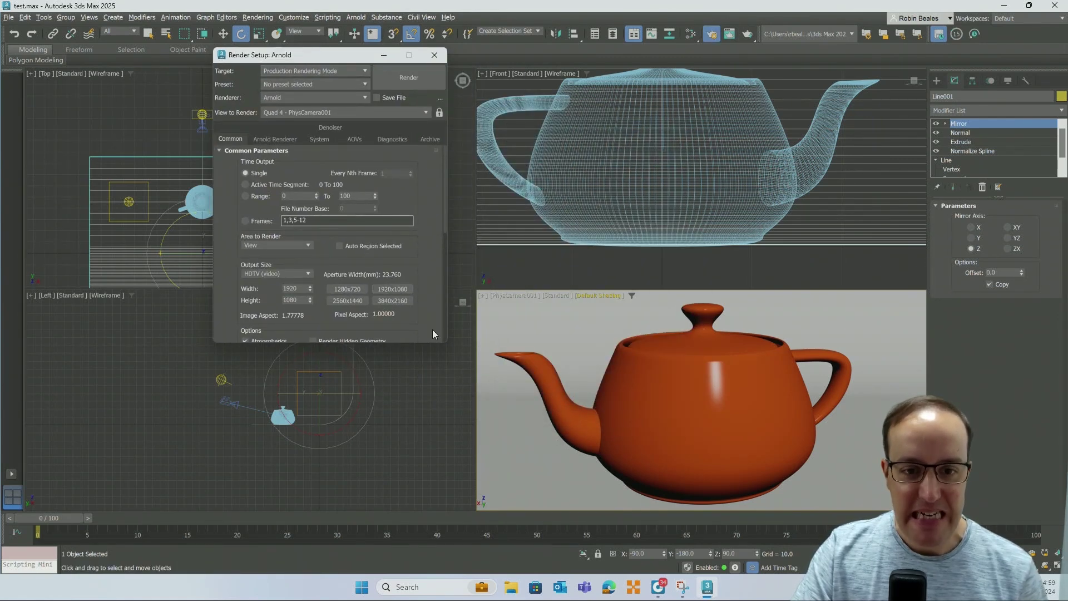
{"action": "left_click_drag", "start_coordinate": [449, 344], "coordinate": [671, 513]}
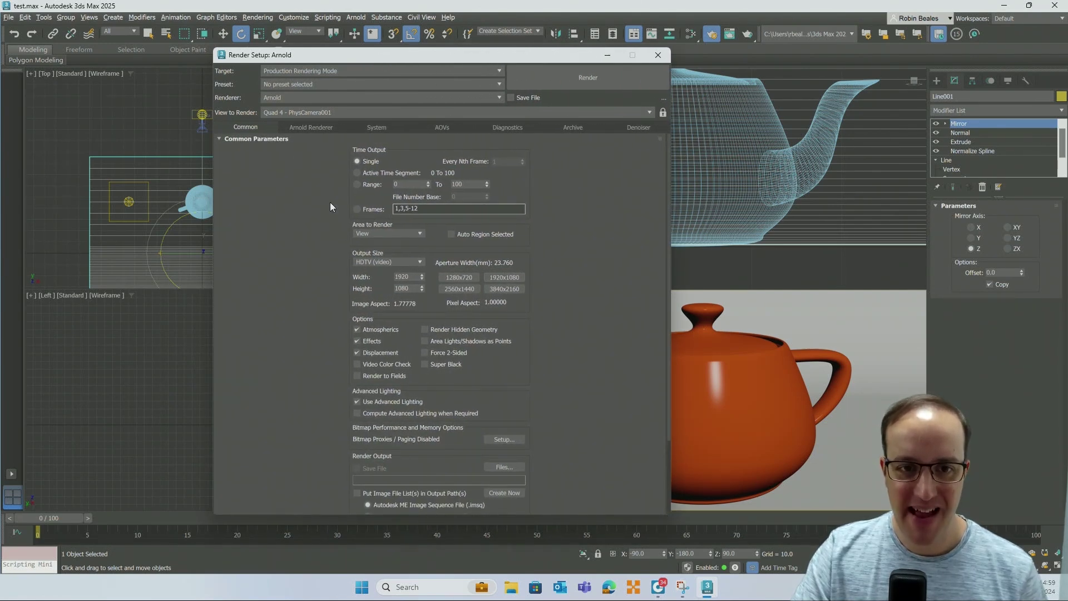
Review the Arnold renderer's sampling and ray depth settings, then render the PhysCamera001 view in Production Rendering Mode
{"action": "left_click", "coordinate": [309, 127]}
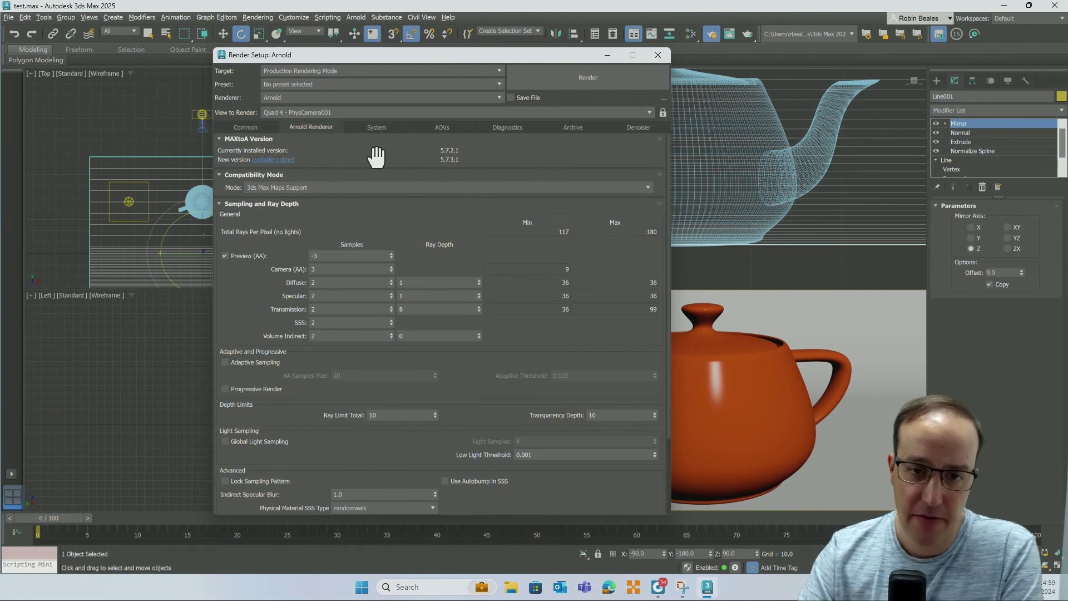
{"action": "left_click_drag", "start_coordinate": [245, 295], "coordinate": [251, 228]}
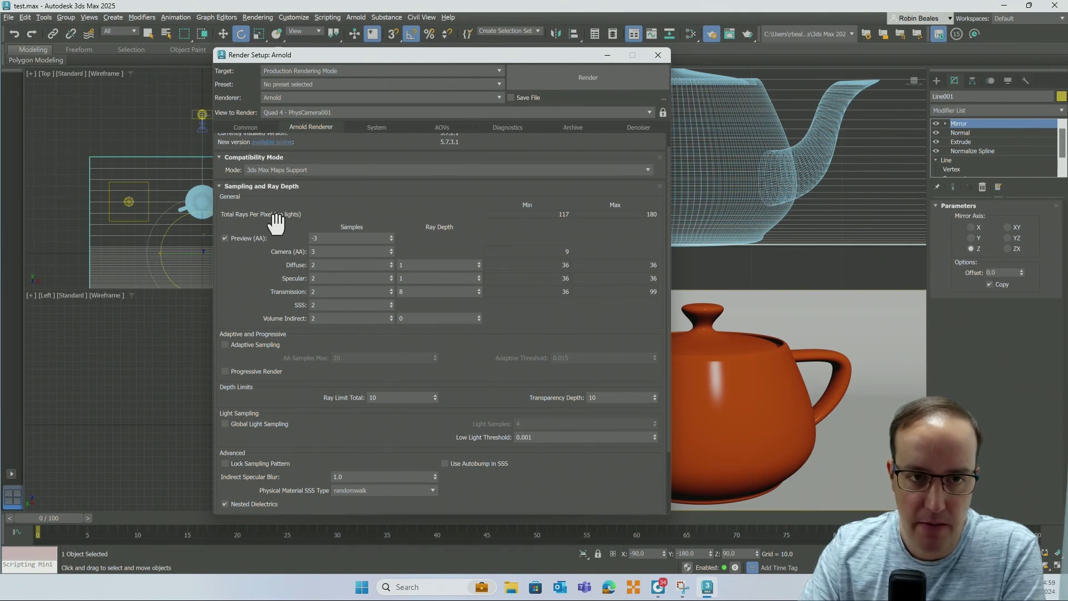
{"action": "scroll", "coordinate": [269, 256], "scroll_direction": "up", "scroll_amount": 1}
{"action": "left_click", "coordinate": [297, 187]}
{"action": "left_click", "coordinate": [301, 186]}
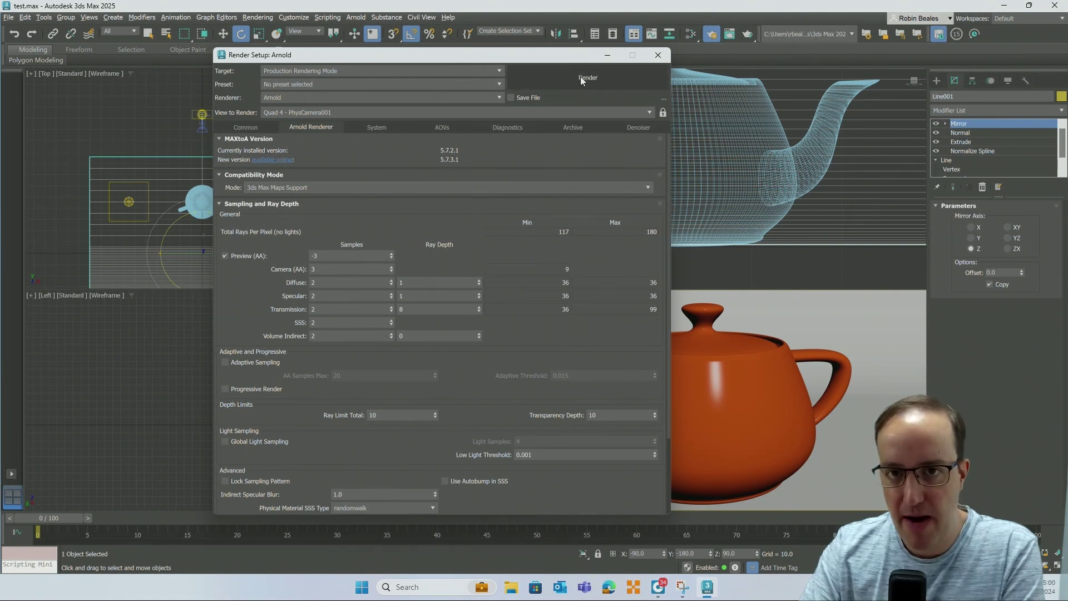
{"action": "left_click", "coordinate": [580, 77]}
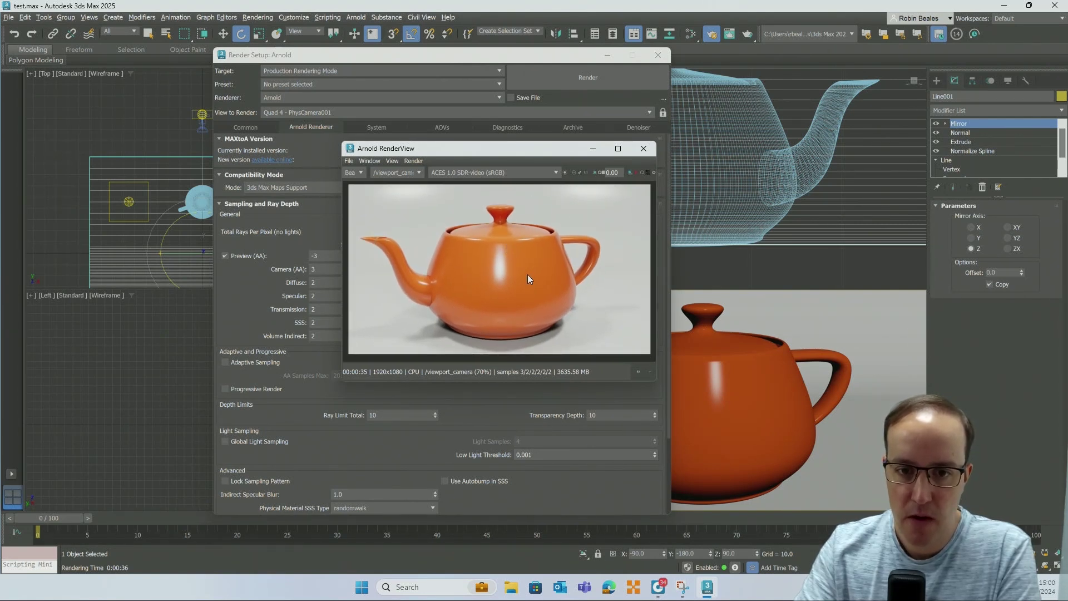
Inspect the rendered teapot close up and at full frame, and close the render view
{"action": "scroll", "coordinate": [526, 276], "scroll_direction": "up", "scroll_amount": 4}
{"action": "scroll", "coordinate": [527, 276], "scroll_direction": "down", "scroll_amount": 2}
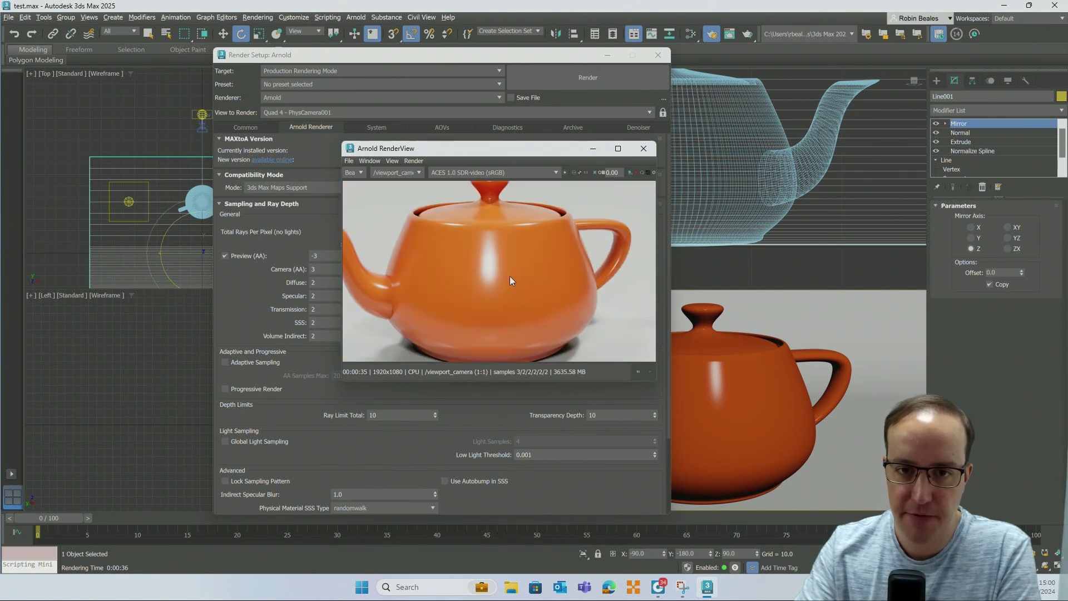
{"action": "scroll", "coordinate": [510, 276], "scroll_direction": "down", "scroll_amount": 2}
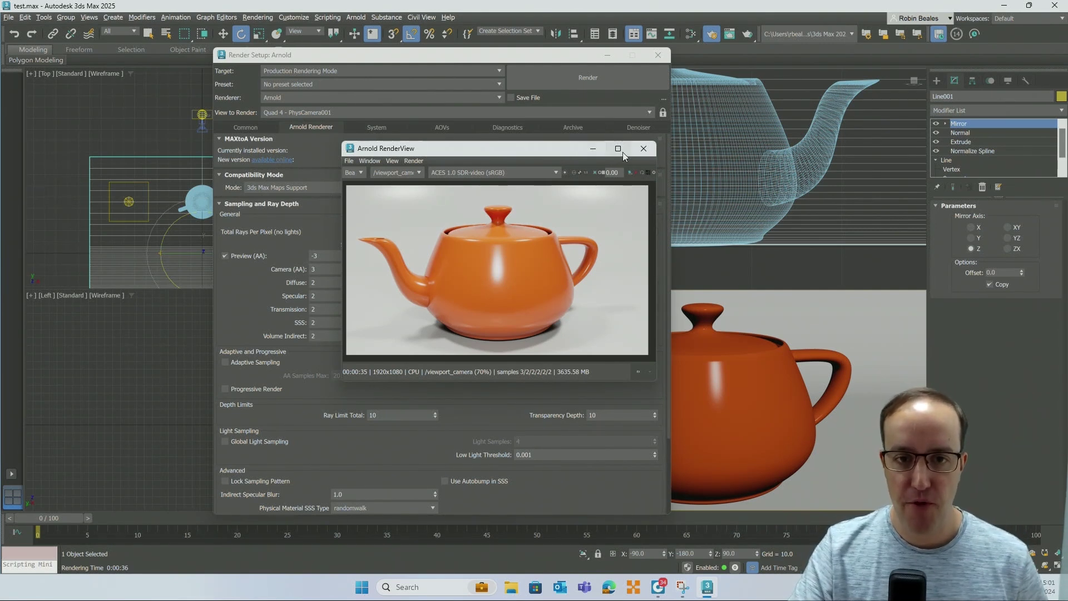
{"action": "left_click", "coordinate": [643, 148]}
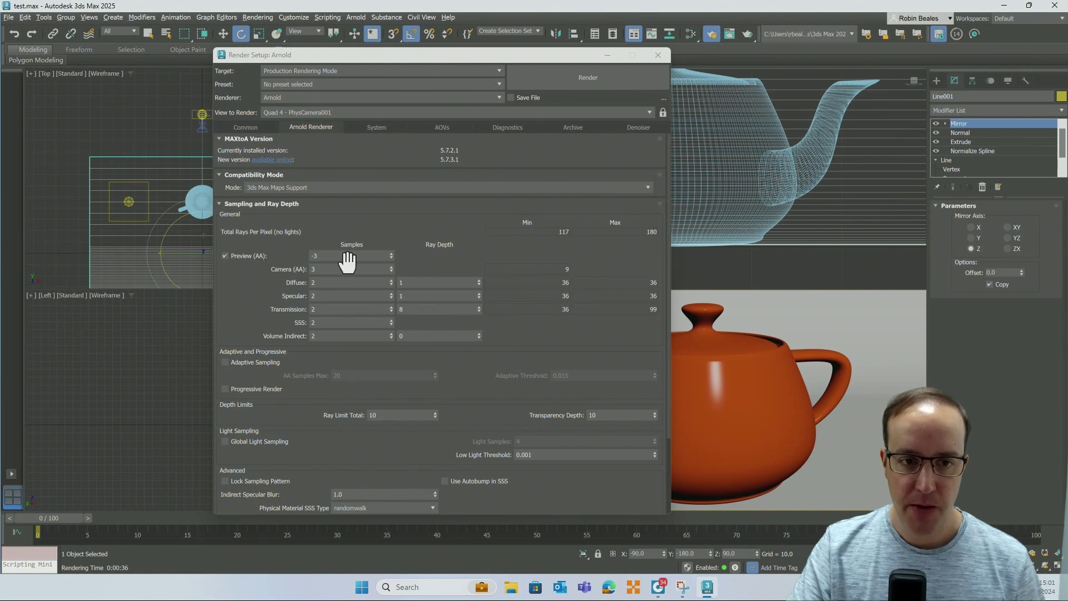
Set the Arnold Camera (AA) samples to 4 and Diffuse samples to 3, and enable Adaptive Sampling
{"action": "left_click", "coordinate": [327, 272]}
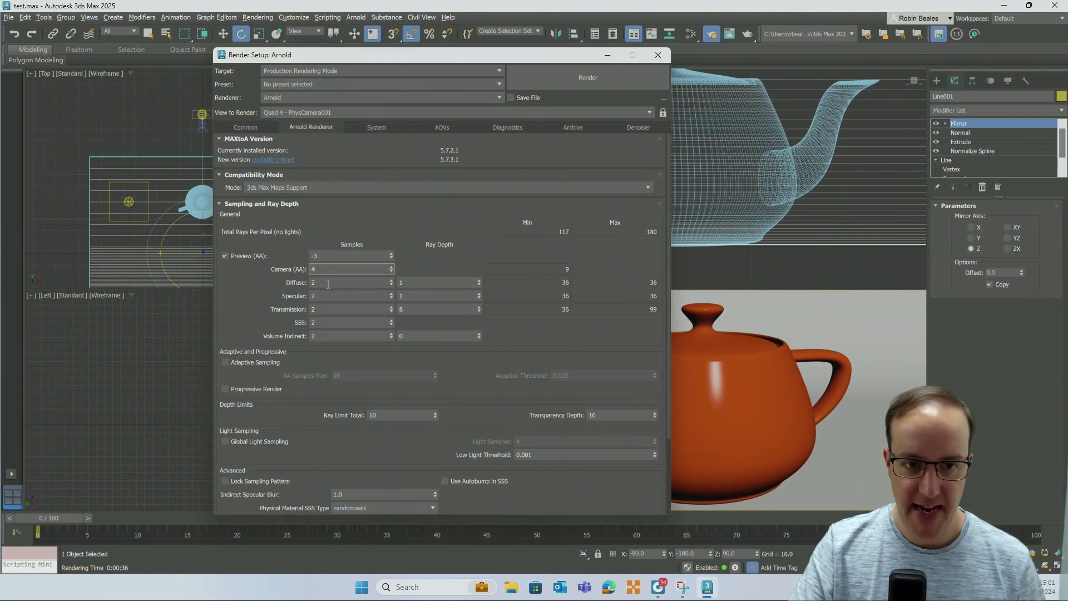
{"action": "left_click", "coordinate": [329, 284]}
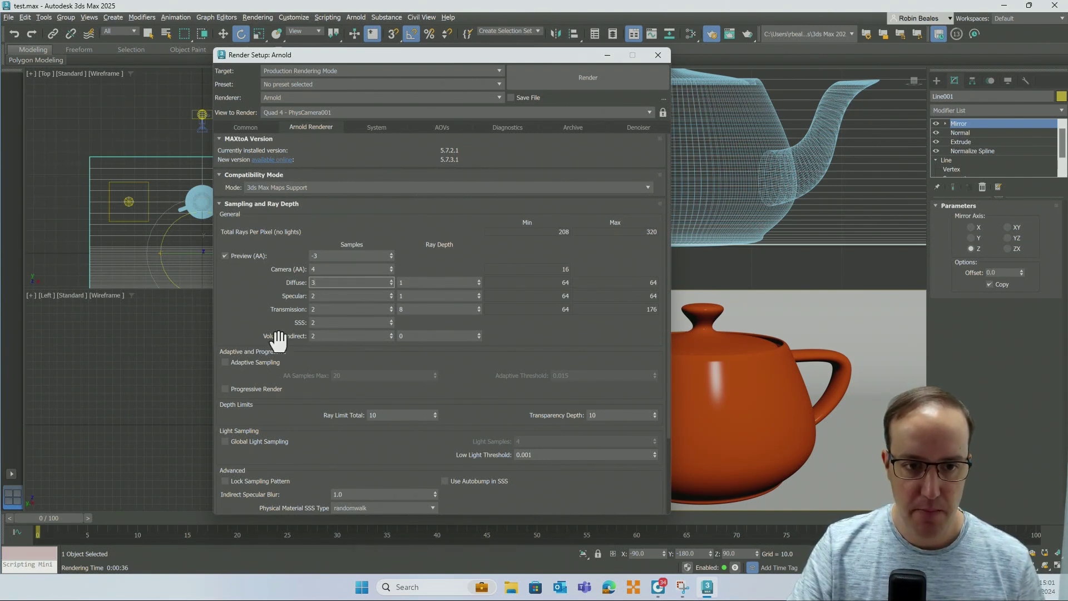
{"action": "left_click", "coordinate": [247, 363]}
{"action": "left_click_drag", "start_coordinate": [246, 327], "coordinate": [247, 221]}
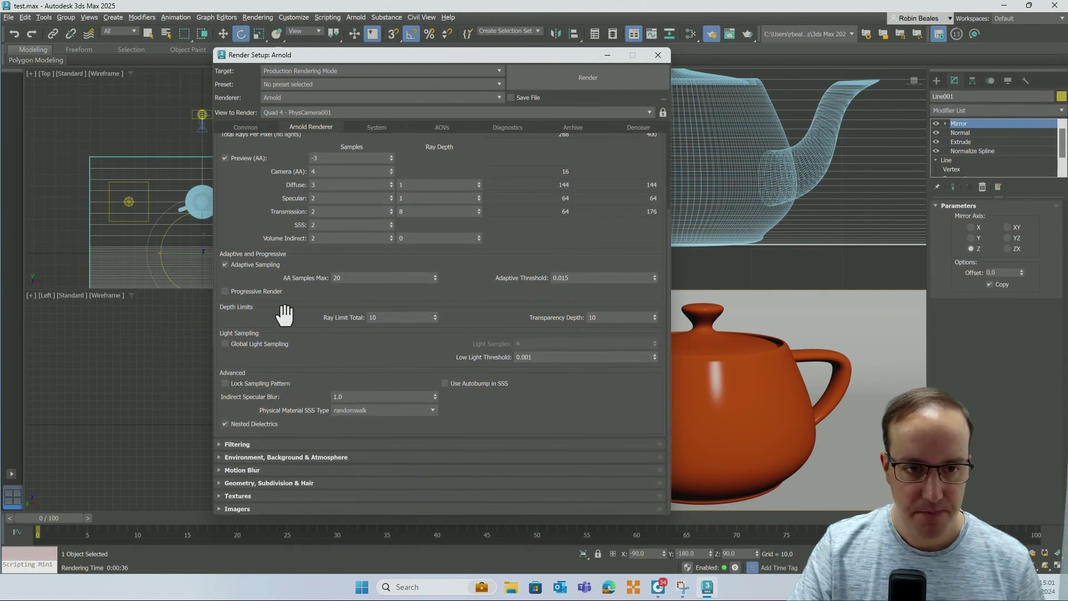
Enable Global Light Sampling and render the PhysCamera001 view again with the updated sampling settings
{"action": "left_click", "coordinate": [279, 345]}
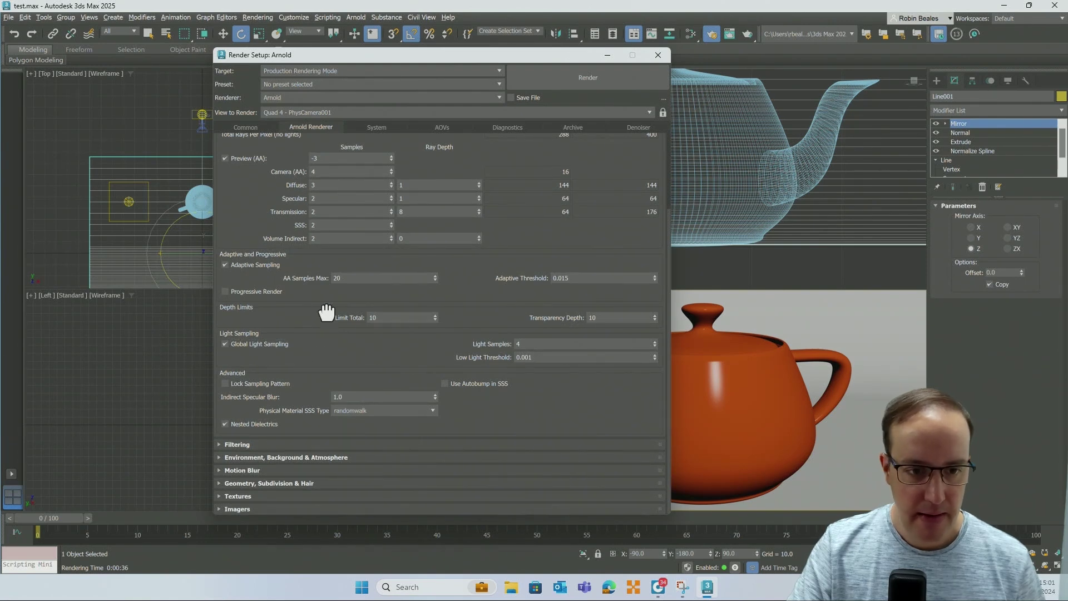
{"action": "left_click_drag", "start_coordinate": [327, 312], "coordinate": [337, 439]}
{"action": "left_click", "coordinate": [576, 79]}
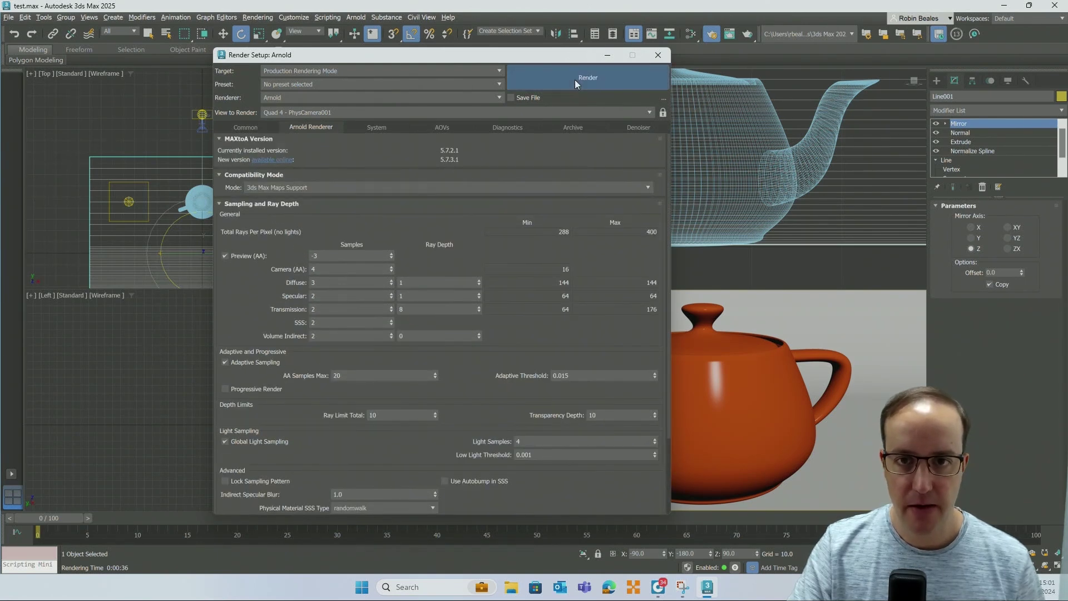